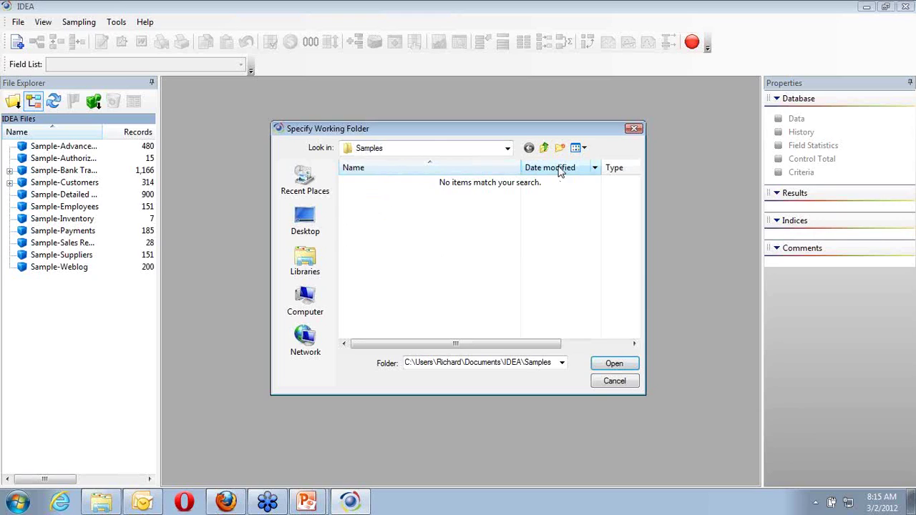
- Set the working folder to the parent IDEA folder and name the project Webinar
{"action": "left_click", "coordinate": [544, 147]}
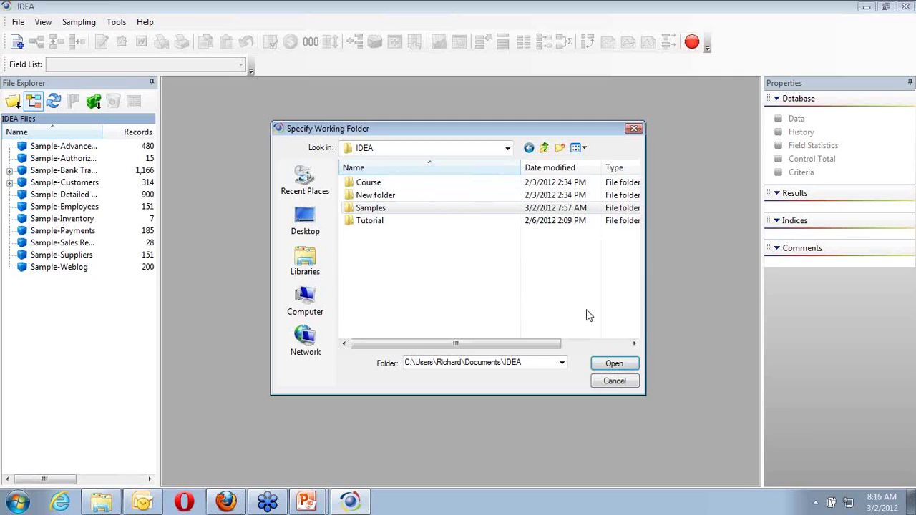
{"action": "left_click", "coordinate": [614, 364]}
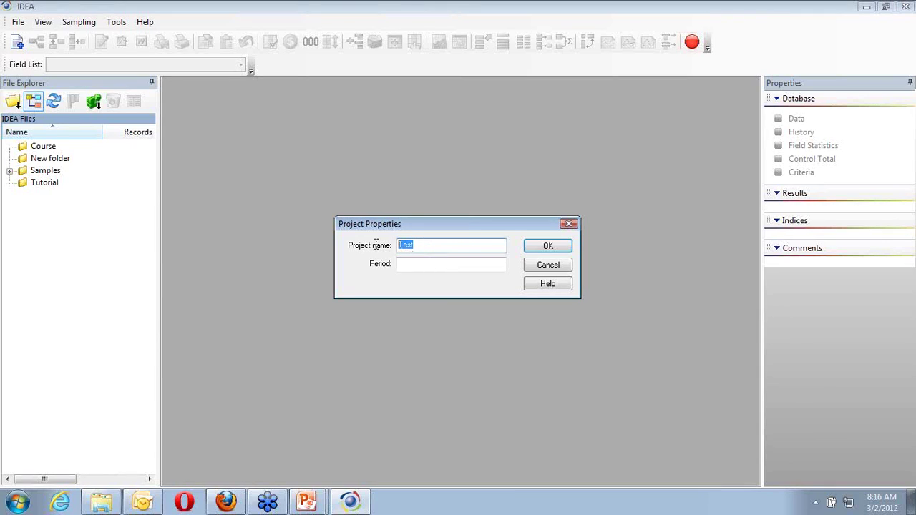
{"action": "type", "text": "Webinar"}
{"action": "left_click", "coordinate": [545, 247]}
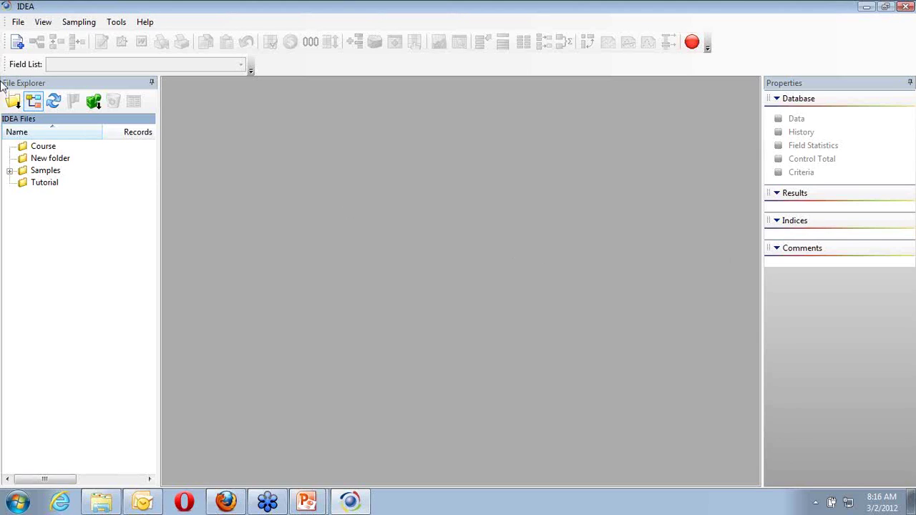
- Expand the Samples folder and open the Sample-Advanced Statistical Methods database
{"action": "left_click", "coordinate": [8, 171]}
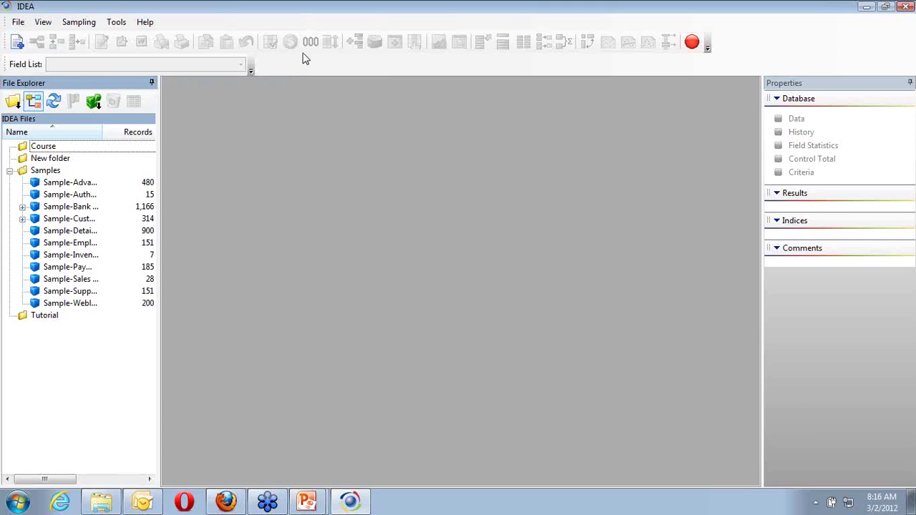
{"action": "left_click", "coordinate": [73, 184]}
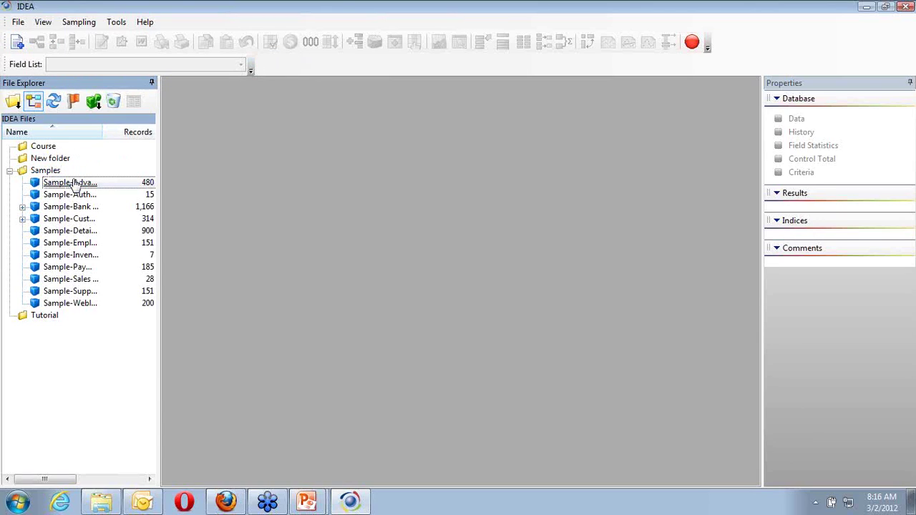
{"action": "double_click", "coordinate": [74, 184]}
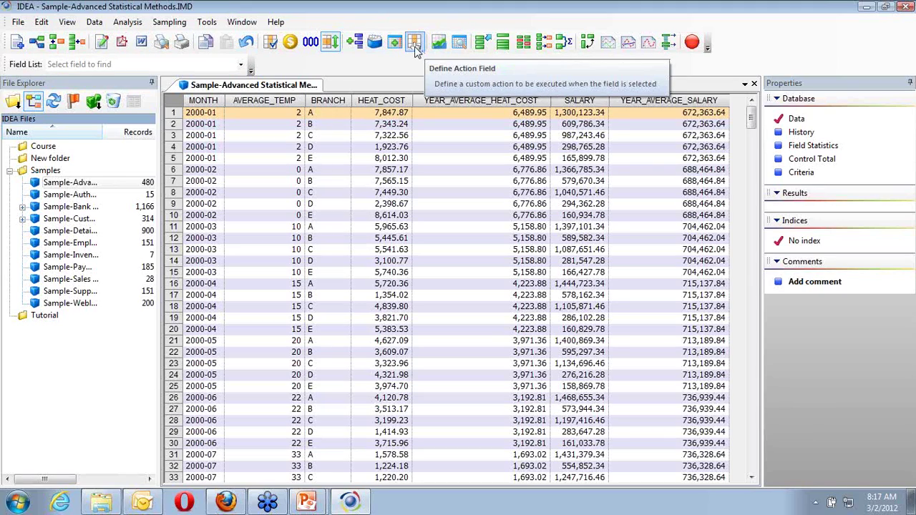
- Collapse the Samples folder in the file list and expand it again
{"action": "left_click", "coordinate": [117, 173]}
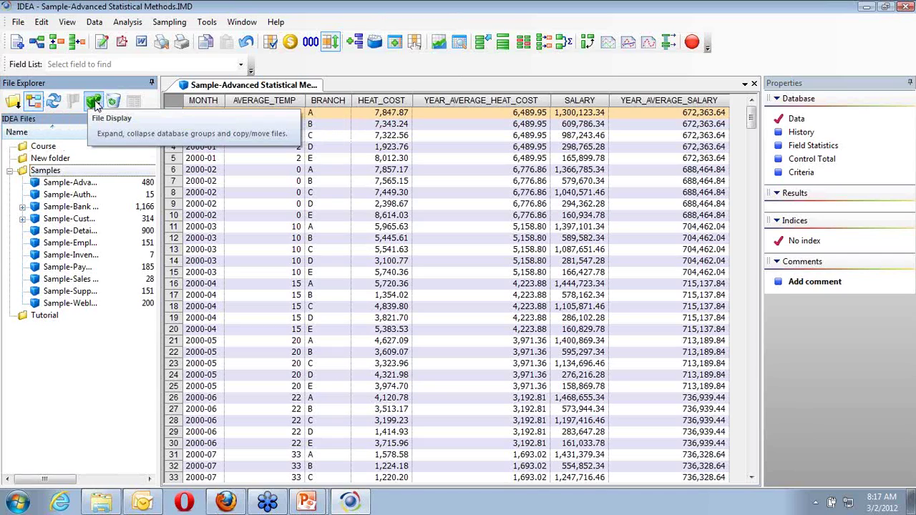
{"action": "left_click", "coordinate": [95, 104]}
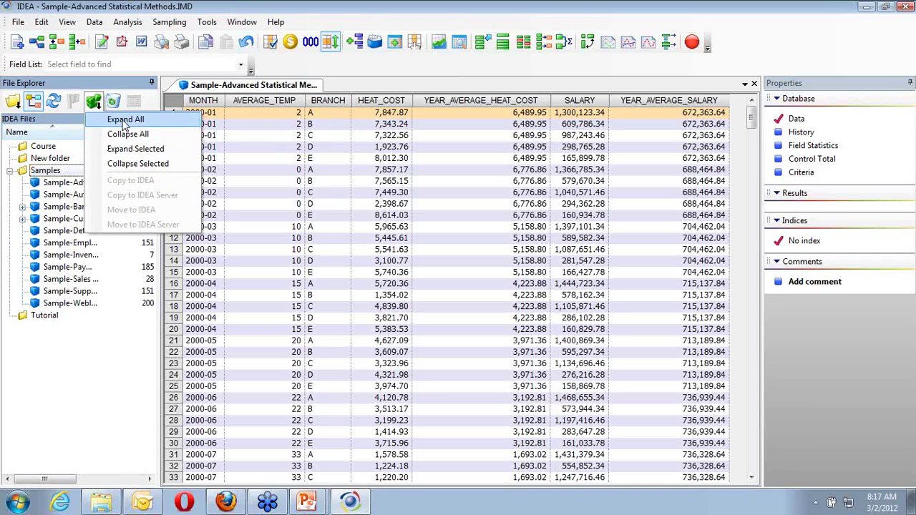
{"action": "left_click", "coordinate": [123, 165]}
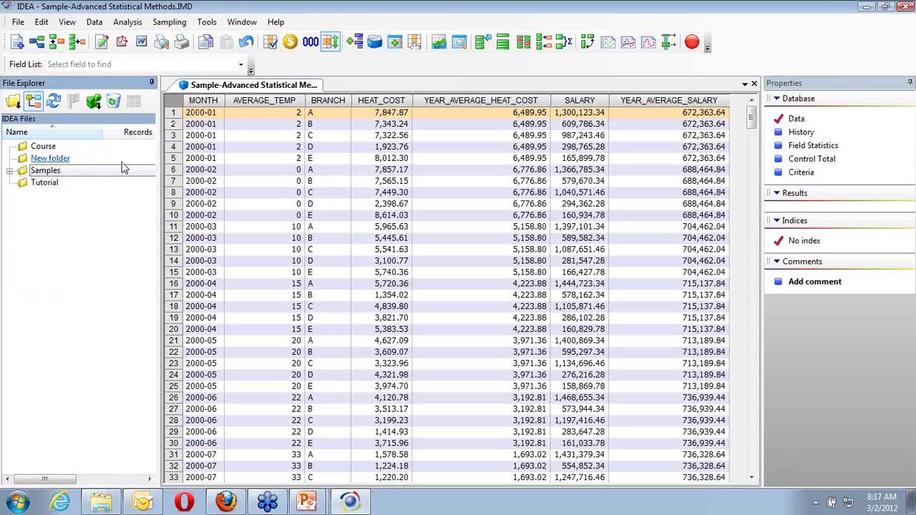
{"action": "left_click", "coordinate": [9, 170]}
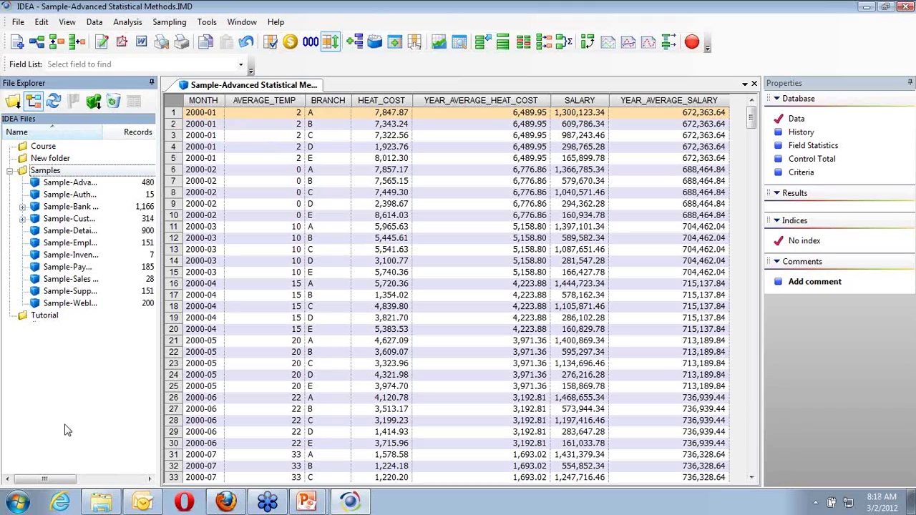
{"action": "left_click", "coordinate": [86, 436]}
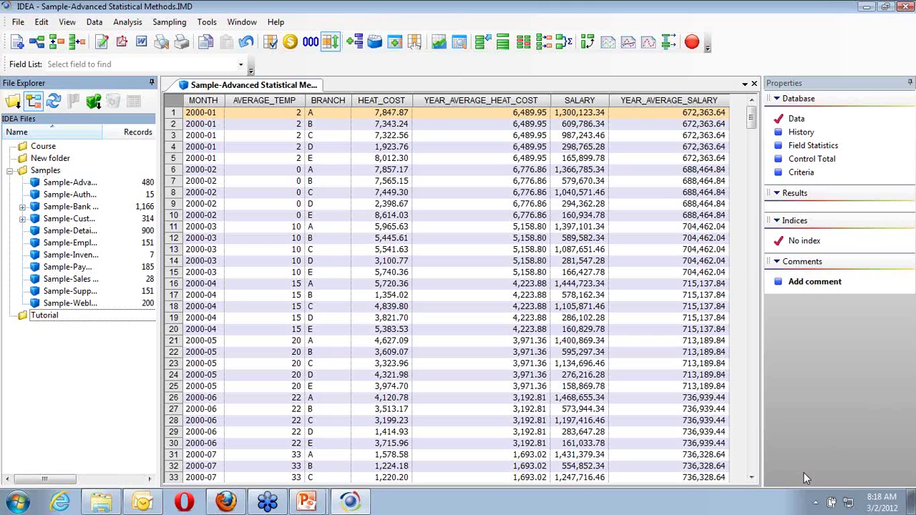
- Shrink the IDEA window to preview the Running Tasks, To-Do List, Search Results and Conclusions panes, and maximize it again
{"action": "left_click", "coordinate": [887, 10]}
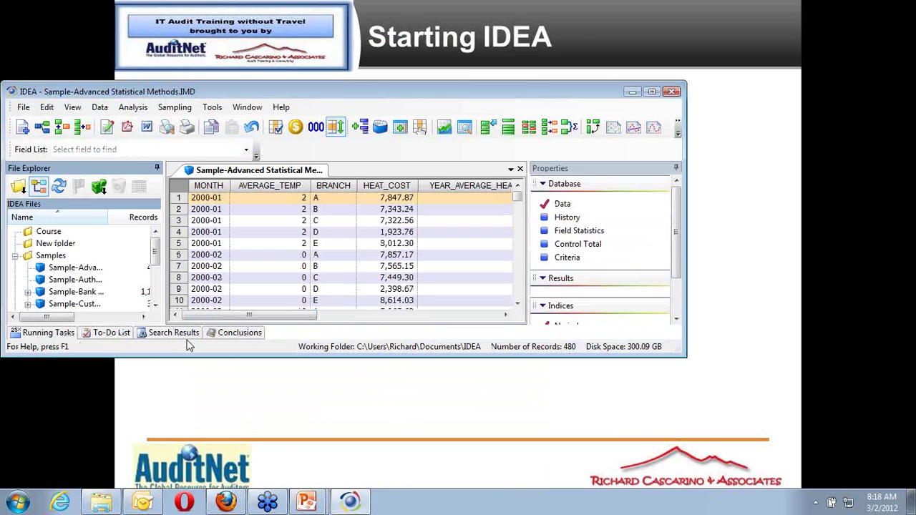
{"action": "left_click", "coordinate": [652, 93]}
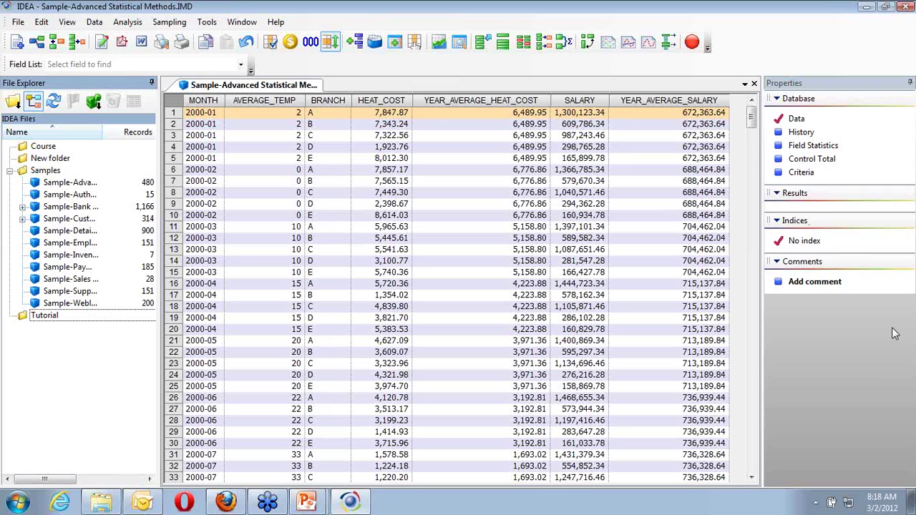
{"action": "left_click", "coordinate": [885, 6]}
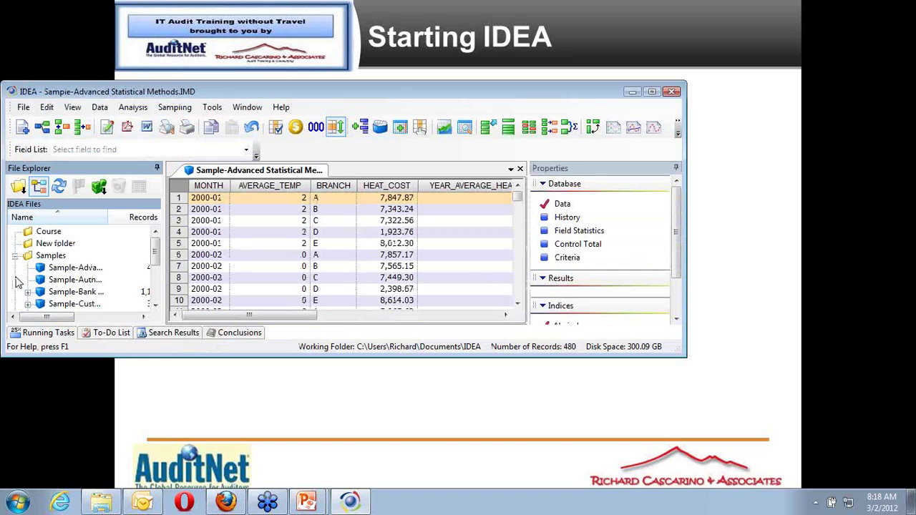
{"action": "mouse_move", "coordinate": [48, 337]}
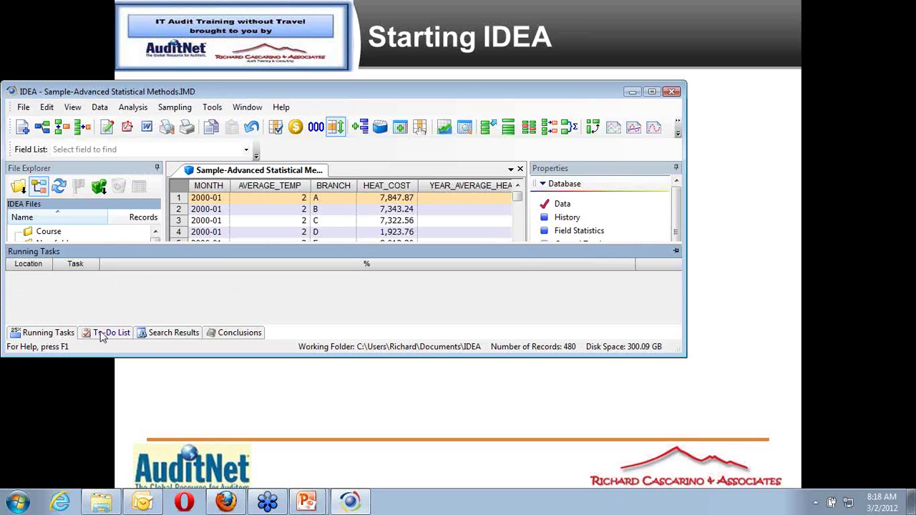
{"action": "mouse_move", "coordinate": [102, 336]}
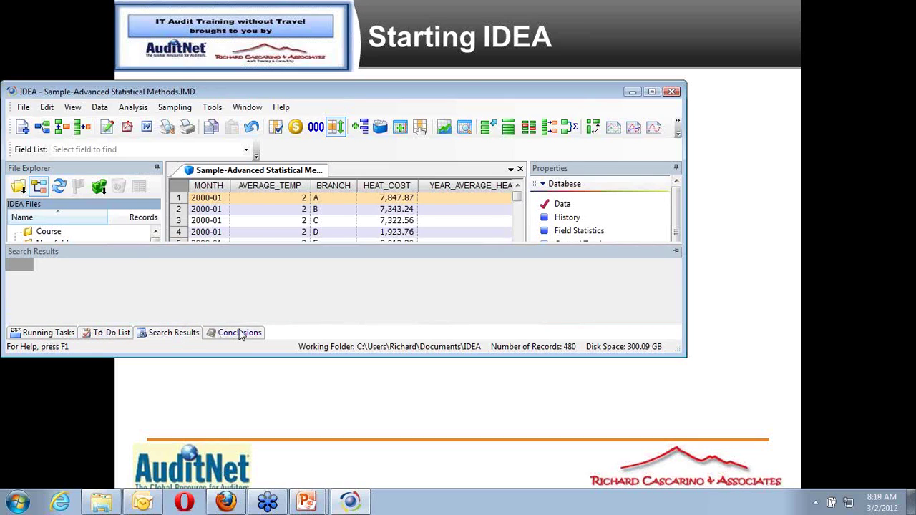
{"action": "left_click", "coordinate": [652, 93]}
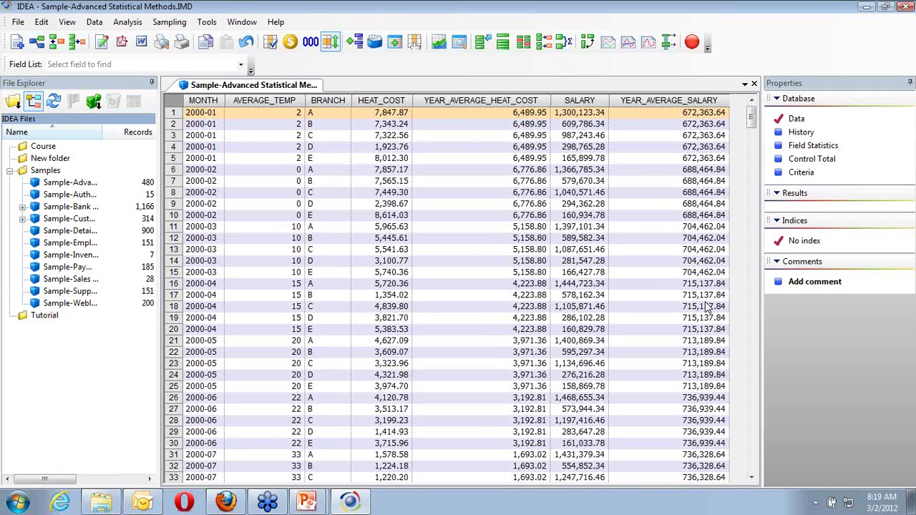
- Review the Import from Excel entry in the database history and the numeric field statistics, returning to the data view
{"action": "left_click", "coordinate": [801, 133]}
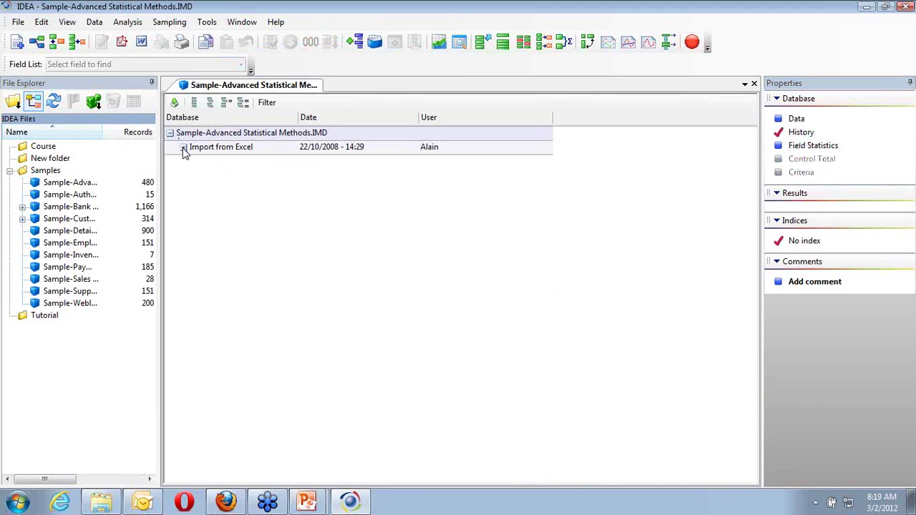
{"action": "left_click", "coordinate": [183, 148]}
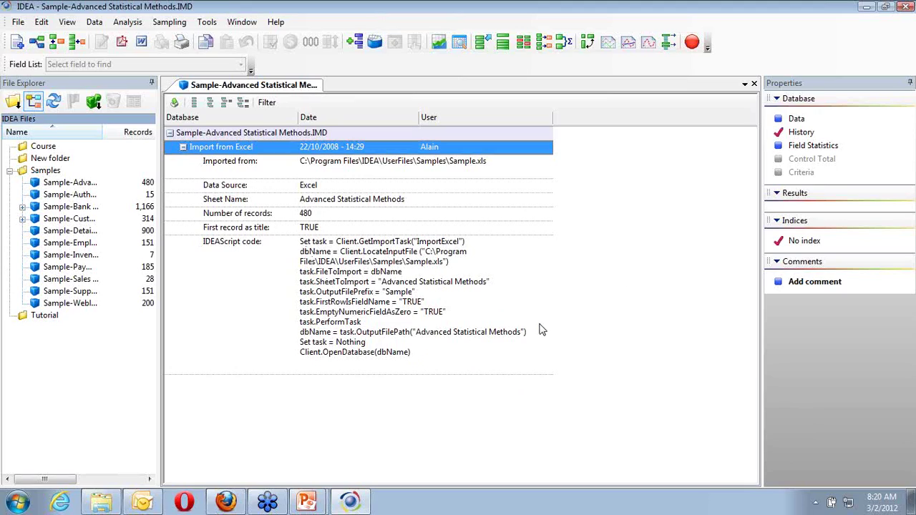
{"action": "left_click", "coordinate": [808, 148]}
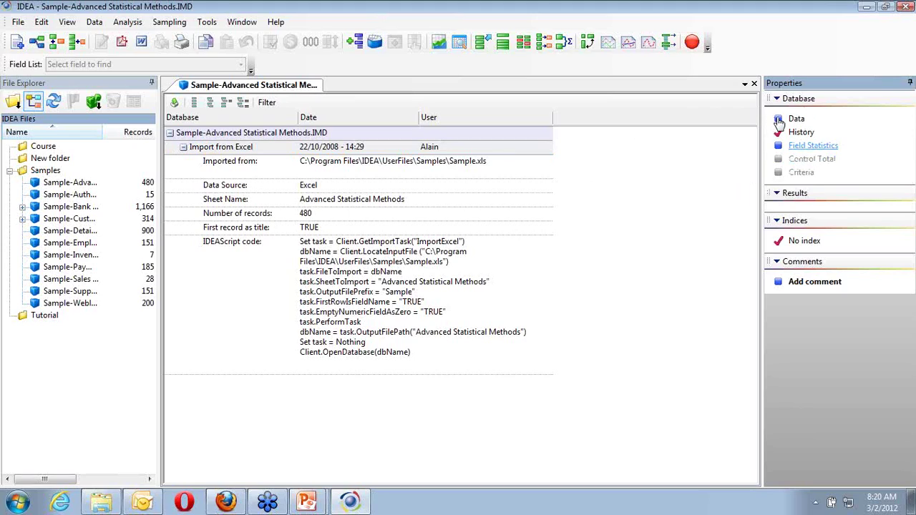
{"action": "left_click", "coordinate": [778, 121]}
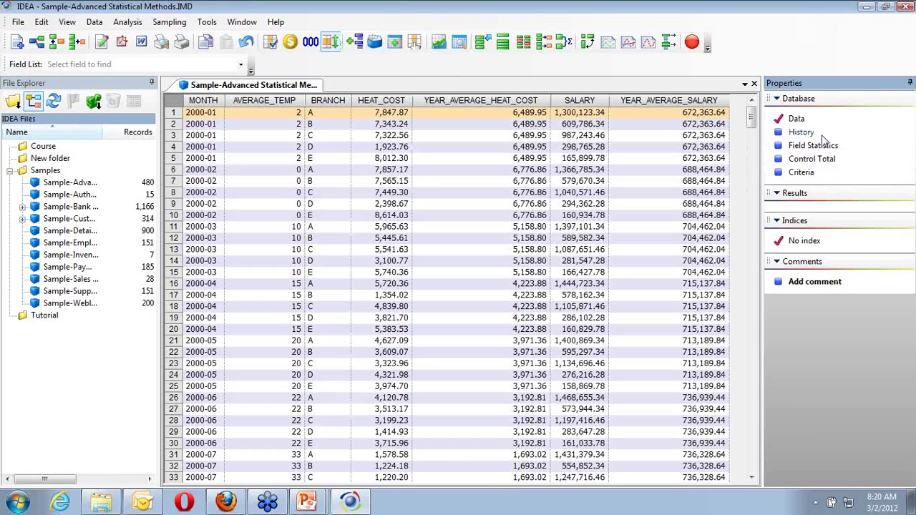
{"action": "left_click", "coordinate": [806, 146]}
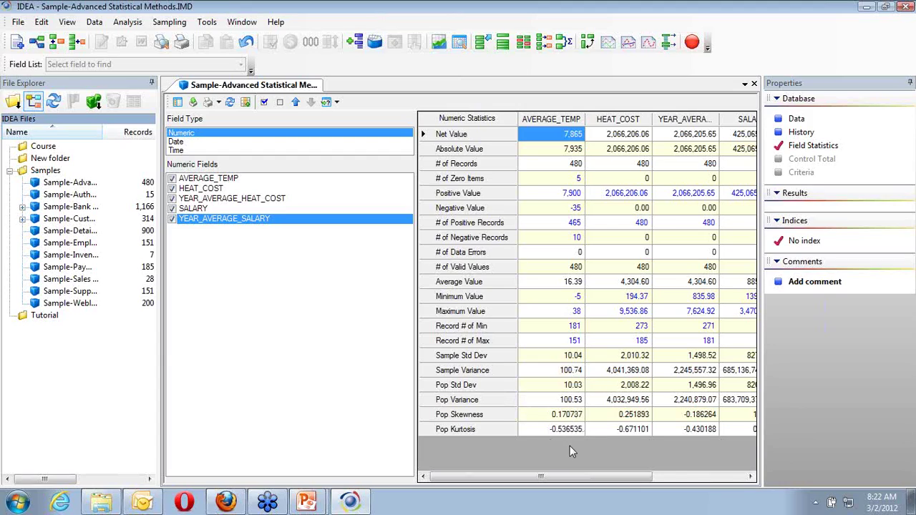
{"action": "left_click", "coordinate": [780, 124]}
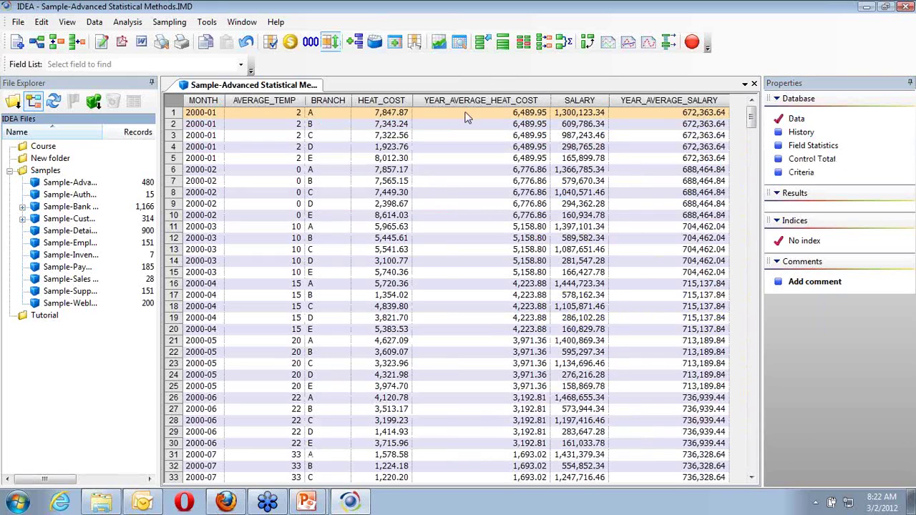
- Set the SALARY field as the database's control total
{"action": "left_click", "coordinate": [804, 160]}
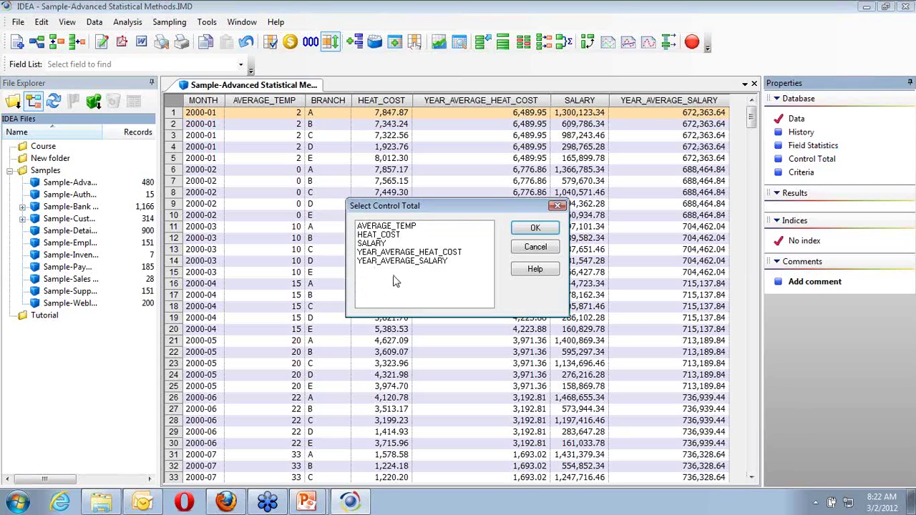
{"action": "left_click", "coordinate": [378, 244]}
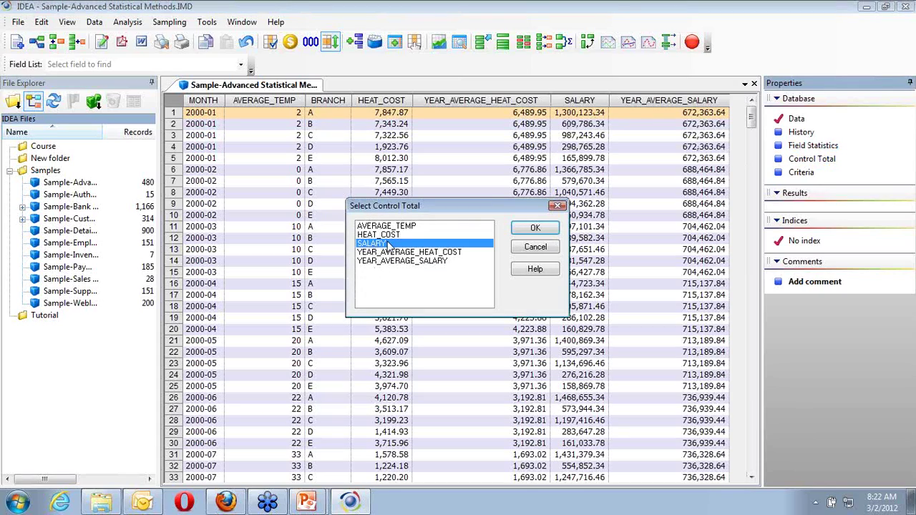
{"action": "left_click", "coordinate": [532, 230]}
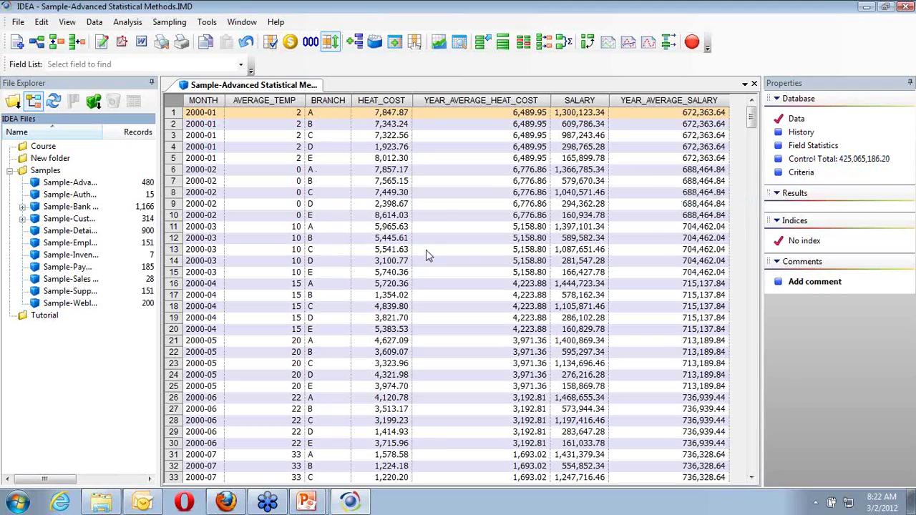
- Filter the displayed records with the criteria equation BRANCH = "B"
{"action": "left_click", "coordinate": [801, 173]}
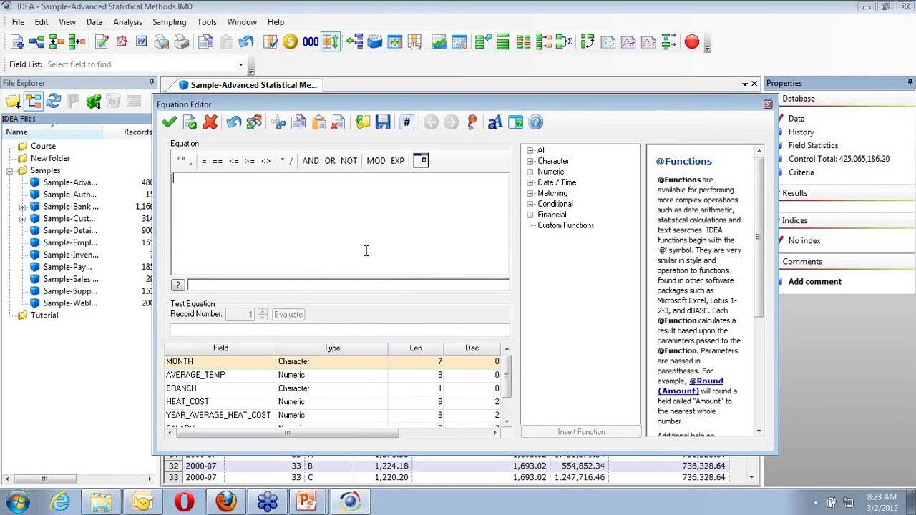
{"action": "double_click", "coordinate": [190, 390]}
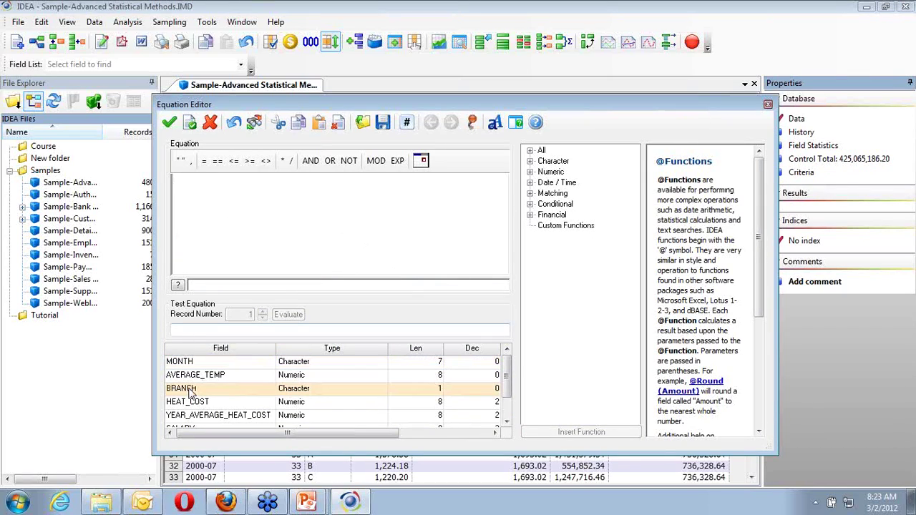
{"action": "left_click", "coordinate": [204, 161]}
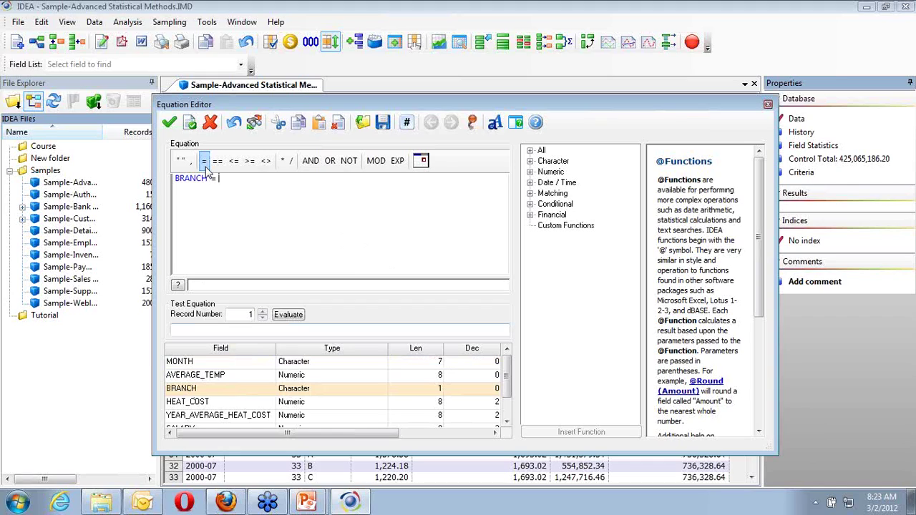
{"action": "type", "text": "'B"}
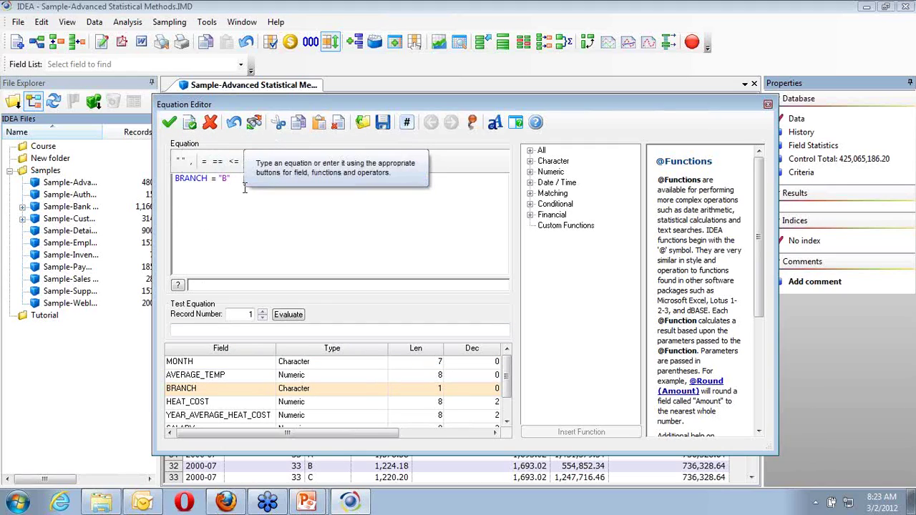
{"action": "left_click", "coordinate": [169, 124]}
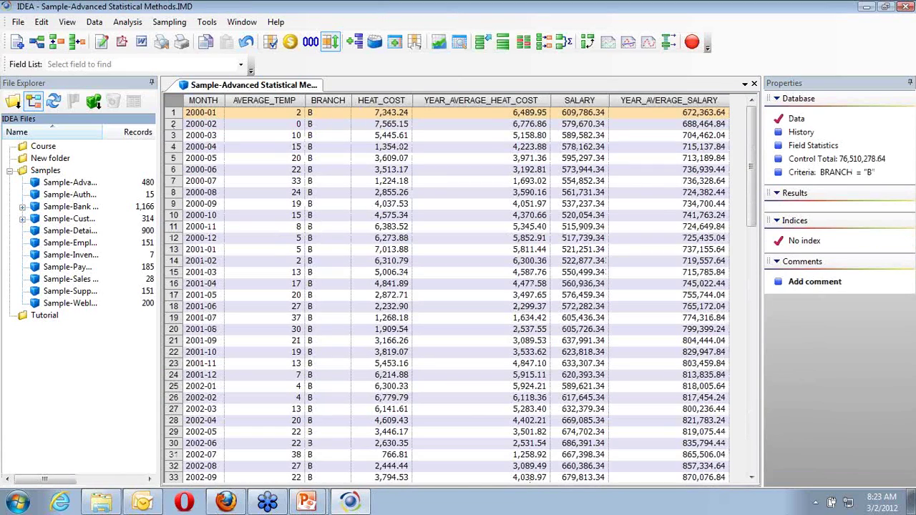
- Toggle the taskbar lock, and shrink the IDEA window to check the filtered record count before maximizing it again
{"action": "right_click", "coordinate": [692, 512]}
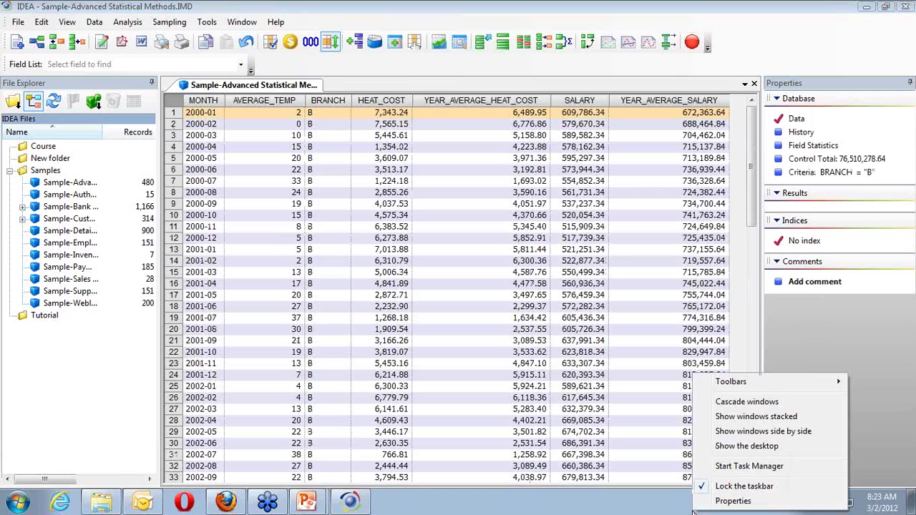
{"action": "left_click", "coordinate": [738, 490]}
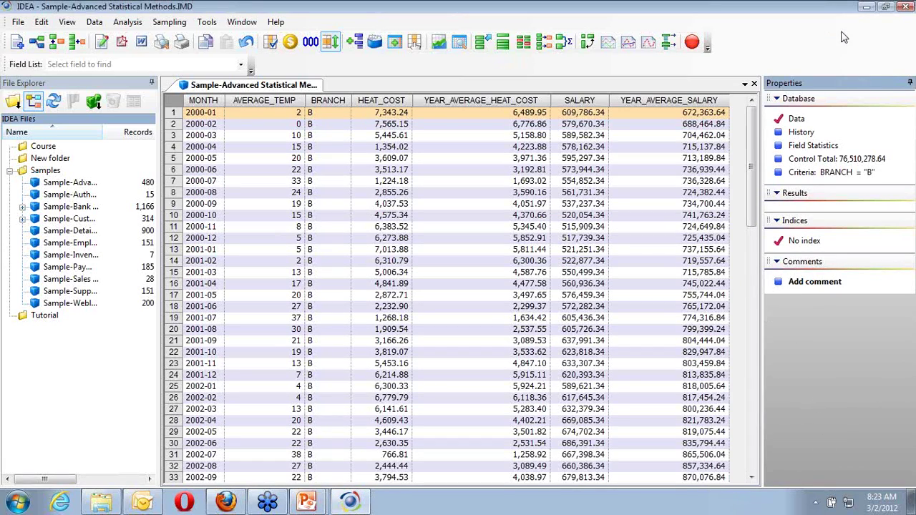
{"action": "left_click", "coordinate": [887, 7]}
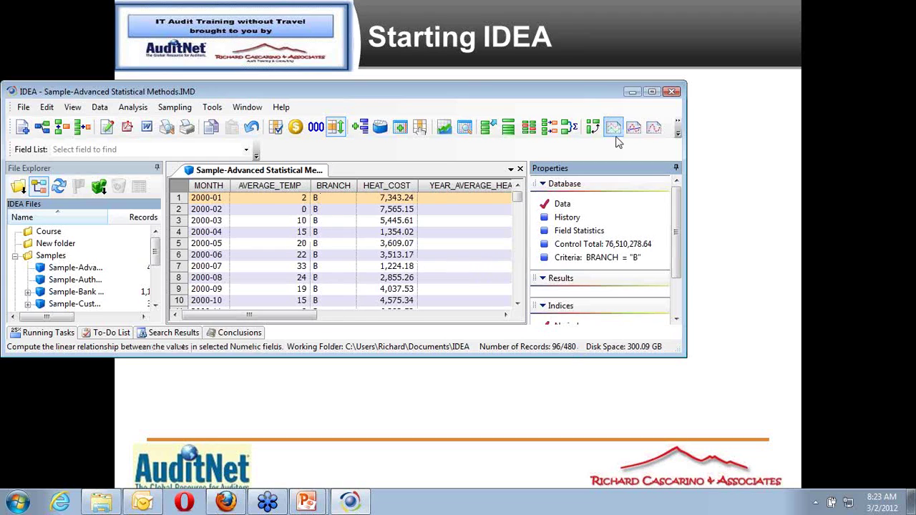
{"action": "left_click", "coordinate": [652, 93]}
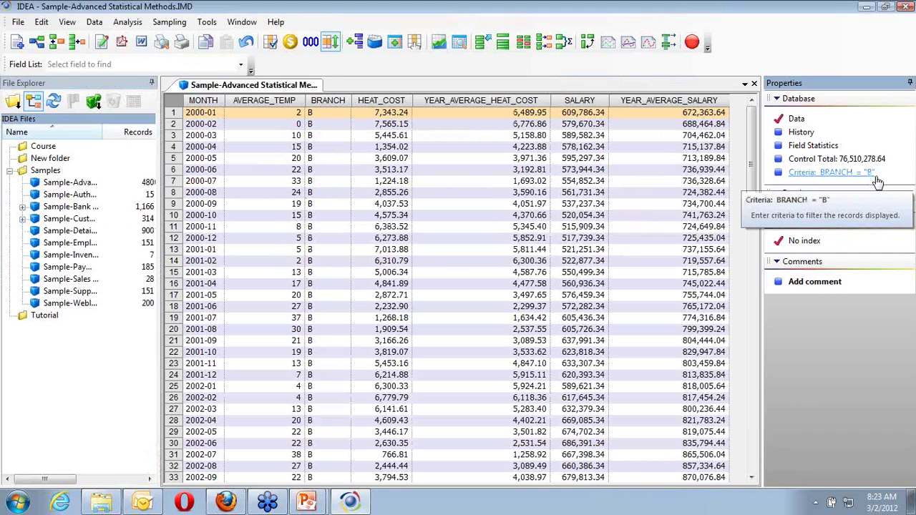
- Clear the BRANCH = "B" criteria and view the database history, returning to the data view
{"action": "right_click", "coordinate": [828, 178]}
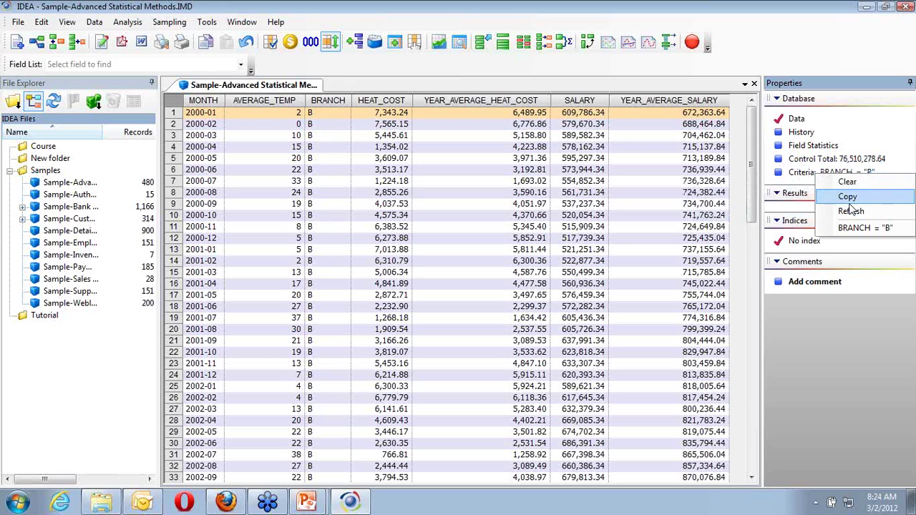
{"action": "left_click", "coordinate": [846, 182]}
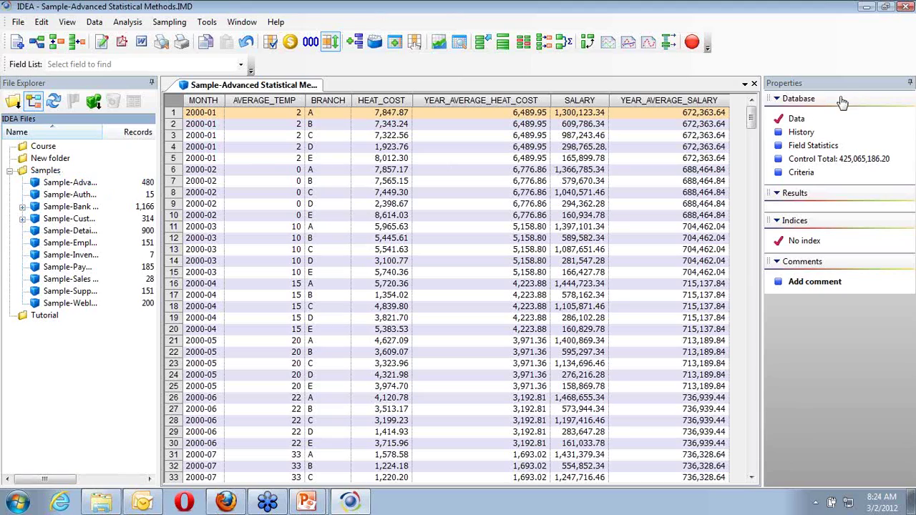
{"action": "left_click", "coordinate": [798, 133]}
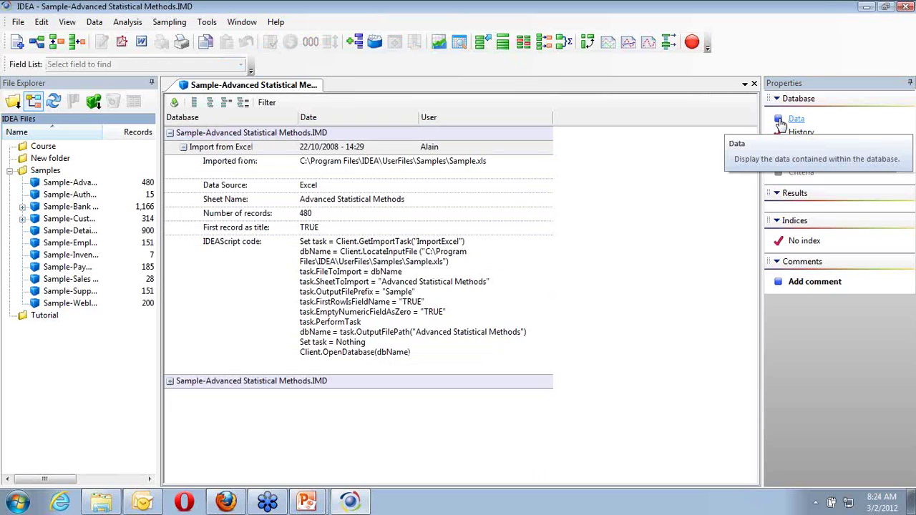
{"action": "left_click", "coordinate": [780, 122]}
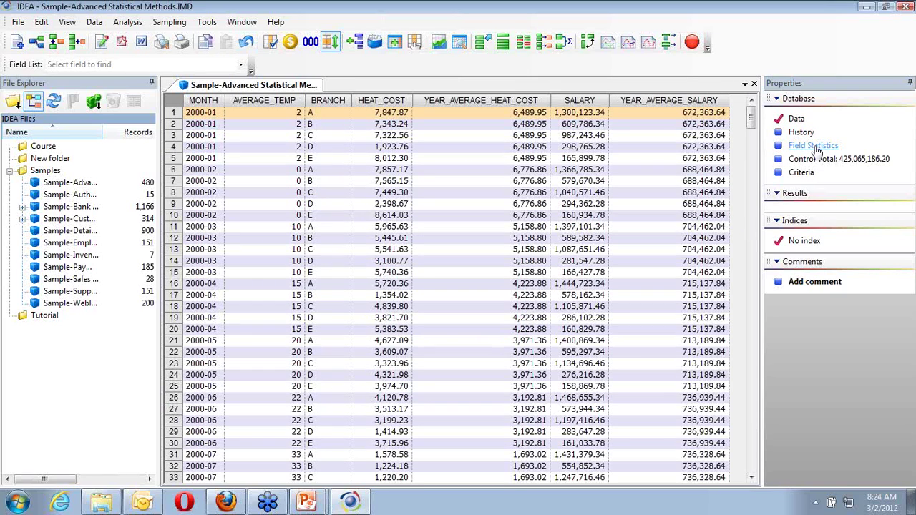
- Show the numeric field statistics for SALARY only, excluding AVERAGE_TEMP, HEAT_COST, YEAR_AVERAGE_HEAT_COST and YEAR_AVERAGE_SALARY
{"action": "left_click", "coordinate": [813, 147]}
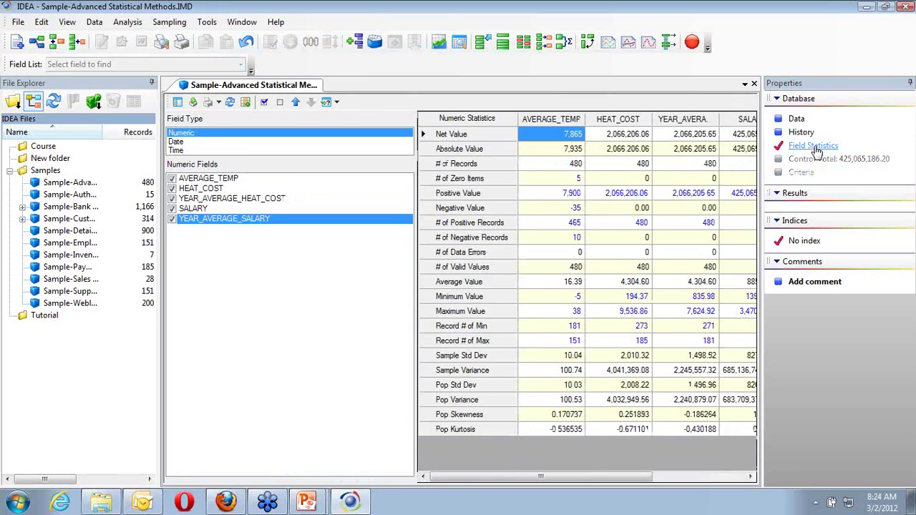
{"action": "left_click", "coordinate": [172, 178]}
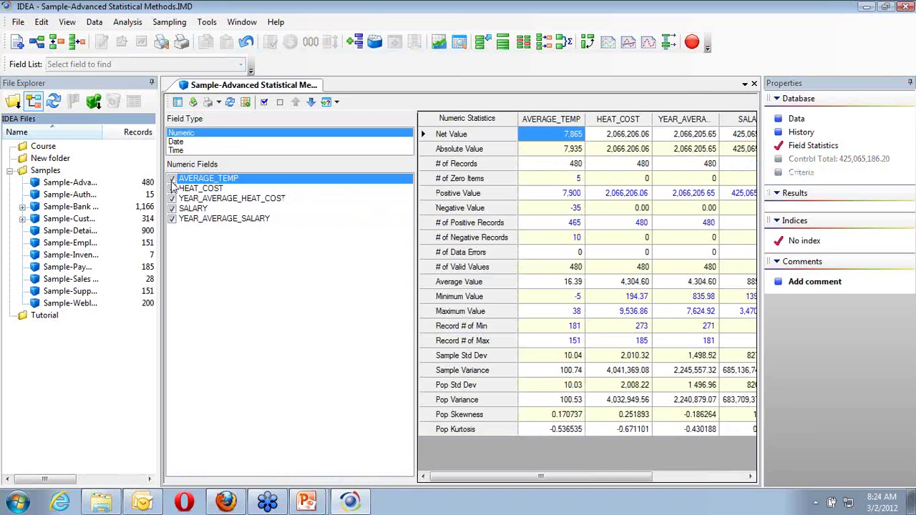
{"action": "left_click", "coordinate": [172, 188]}
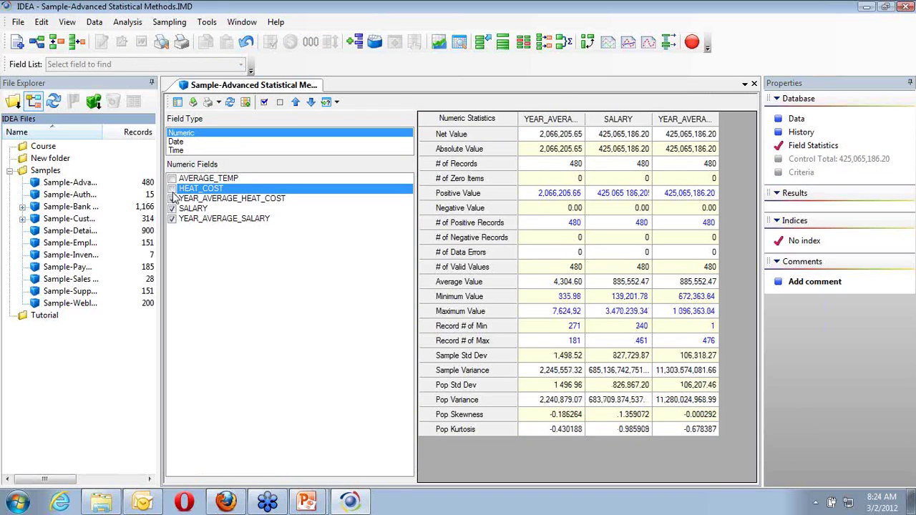
{"action": "left_click", "coordinate": [171, 199]}
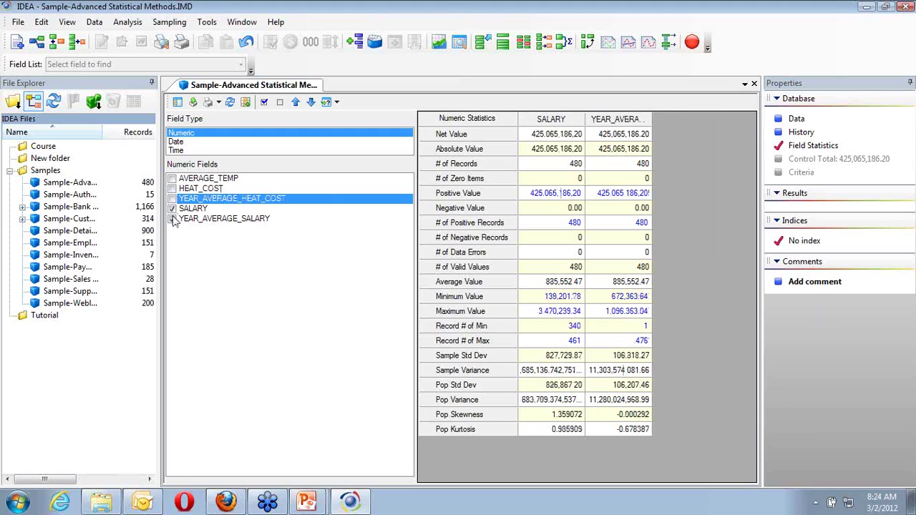
{"action": "left_click", "coordinate": [172, 218]}
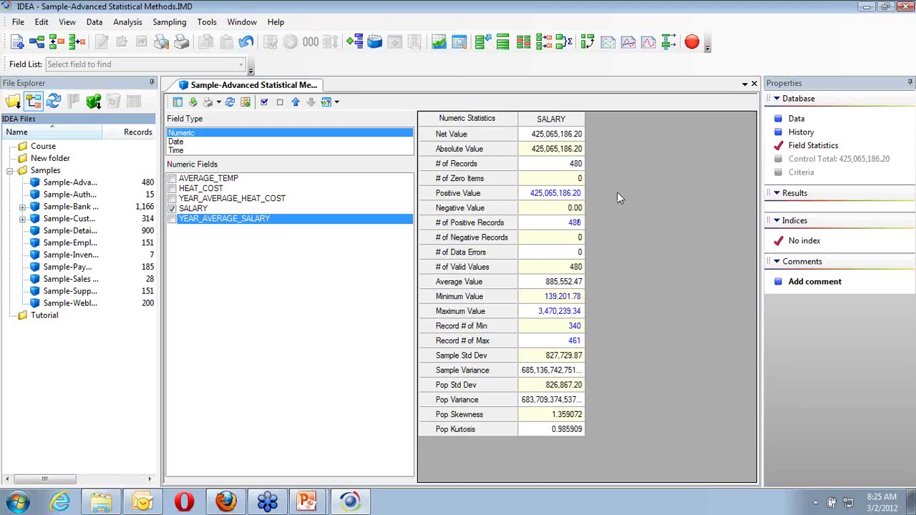
- Examine the records behind SALARY's minimum value, maximum value and number of positive records, returning to the data view
{"action": "double_click", "coordinate": [562, 296]}
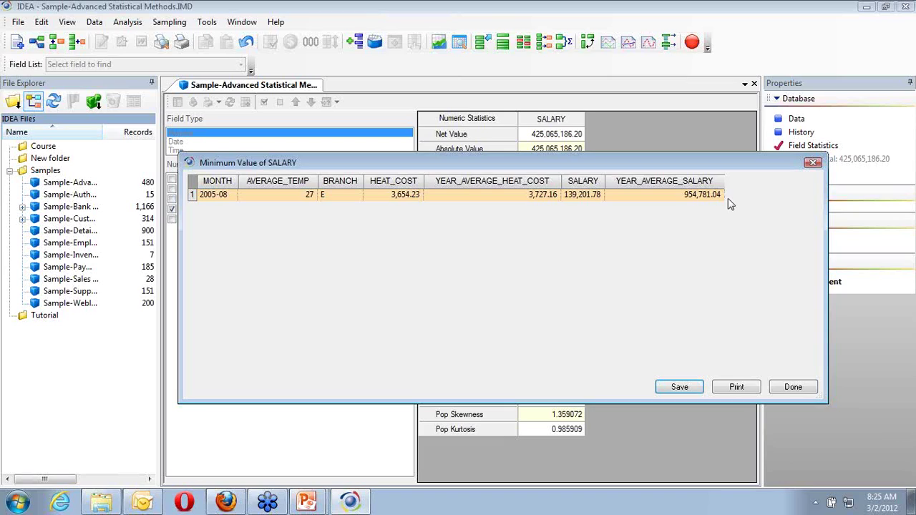
{"action": "left_click", "coordinate": [792, 388]}
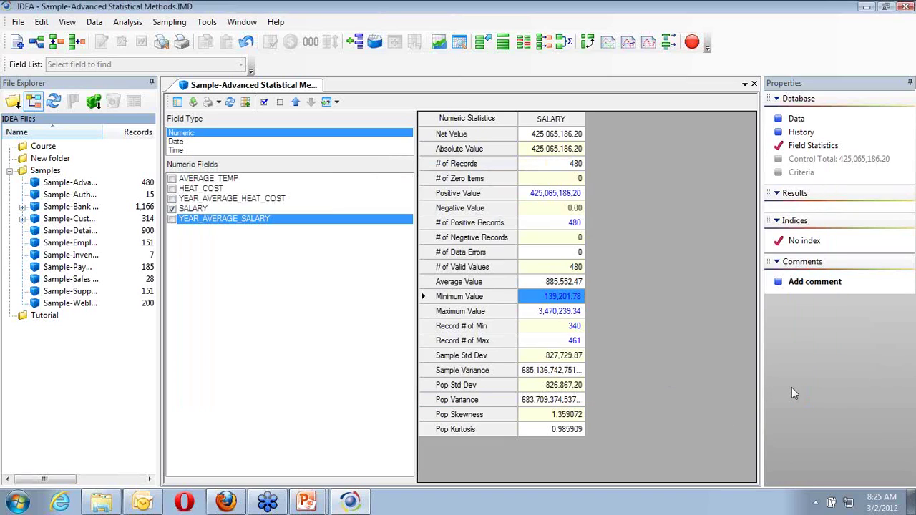
{"action": "left_click", "coordinate": [550, 313]}
{"action": "double_click", "coordinate": [549, 313]}
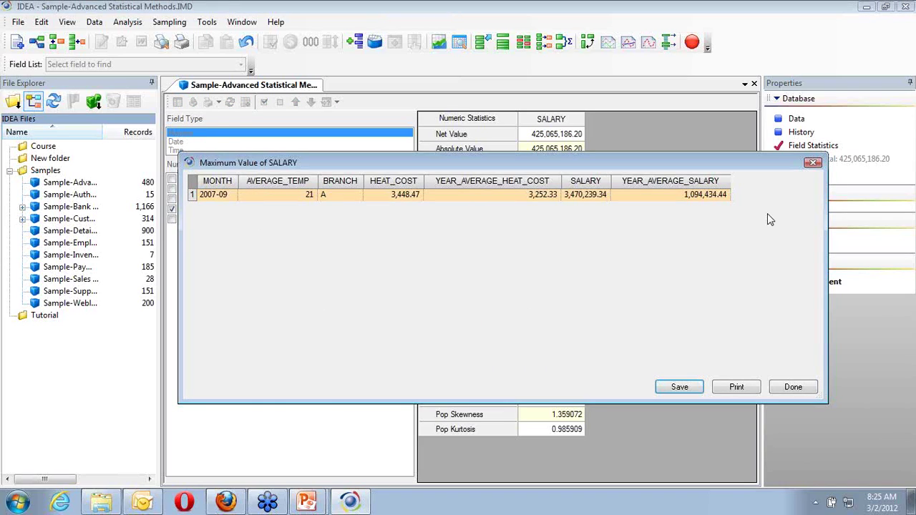
{"action": "left_click", "coordinate": [796, 387]}
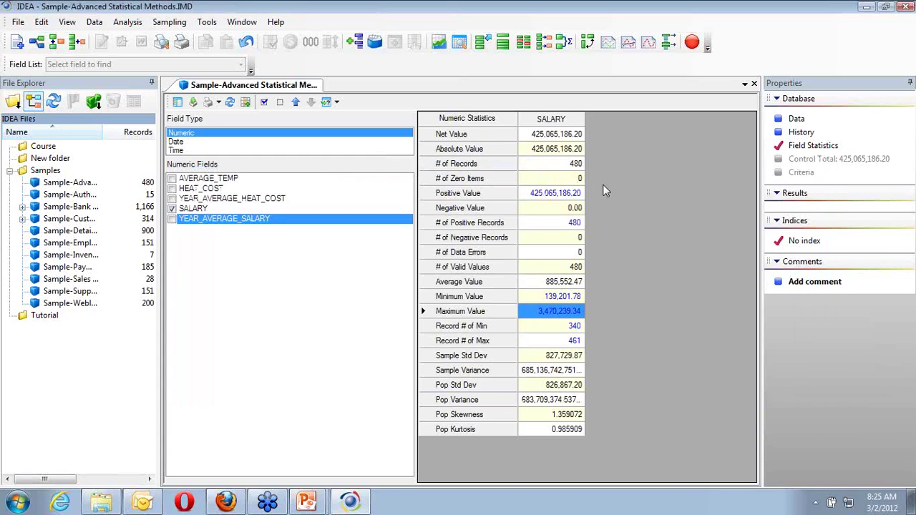
{"action": "left_click", "coordinate": [573, 222]}
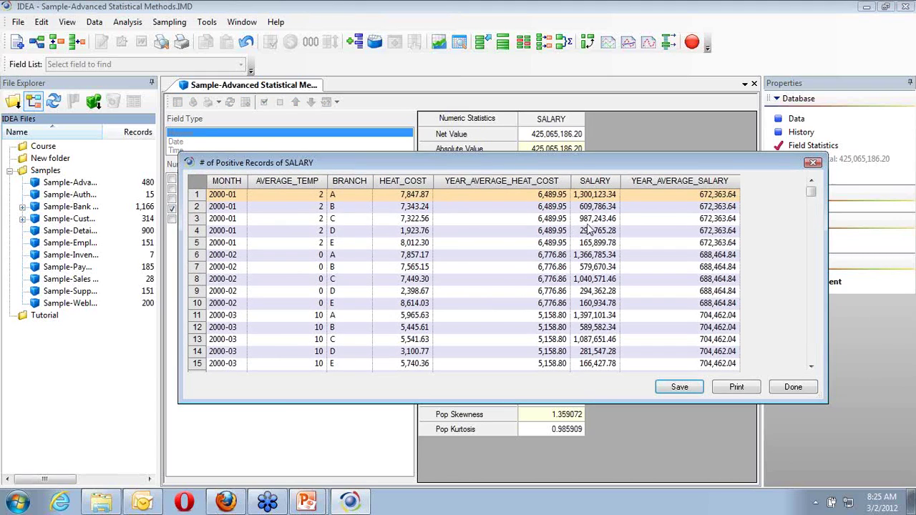
{"action": "left_click", "coordinate": [804, 387]}
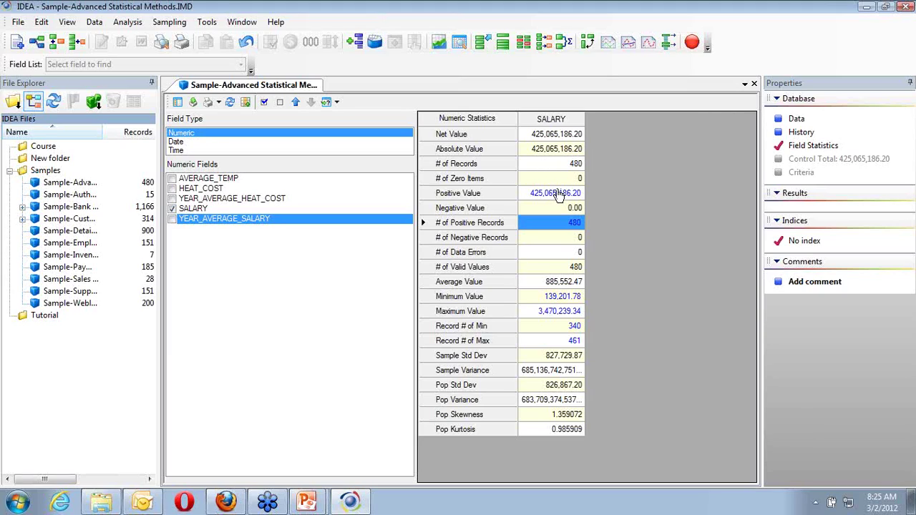
{"action": "left_click", "coordinate": [796, 119]}
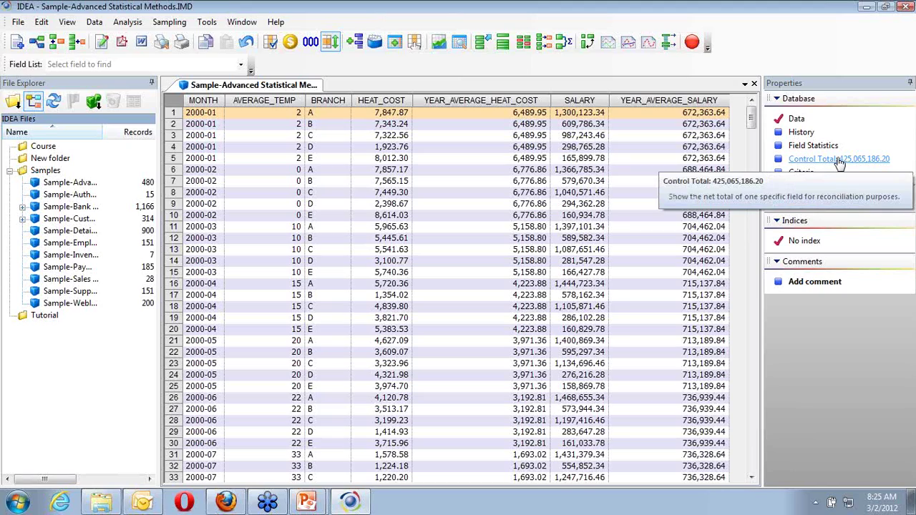
- Set the AVERAGE_TEMP field as the database's control total
{"action": "left_click", "coordinate": [838, 164]}
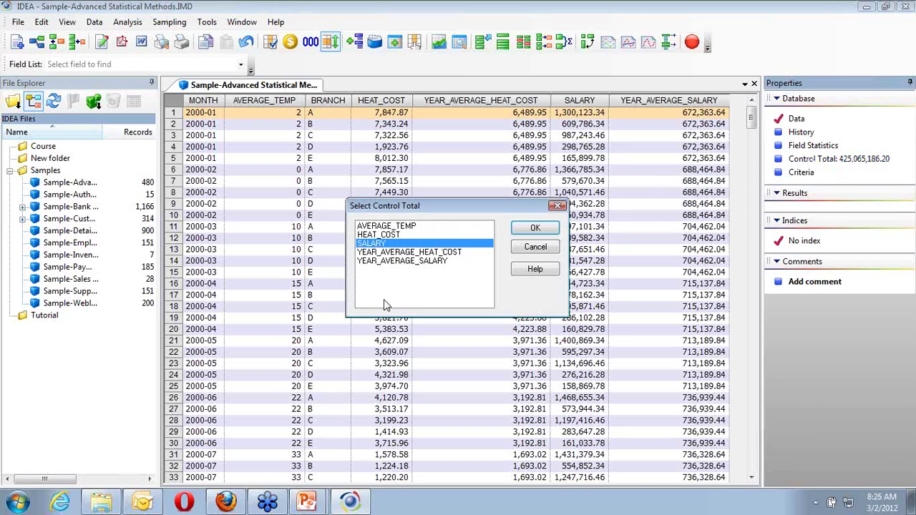
{"action": "left_click", "coordinate": [401, 226]}
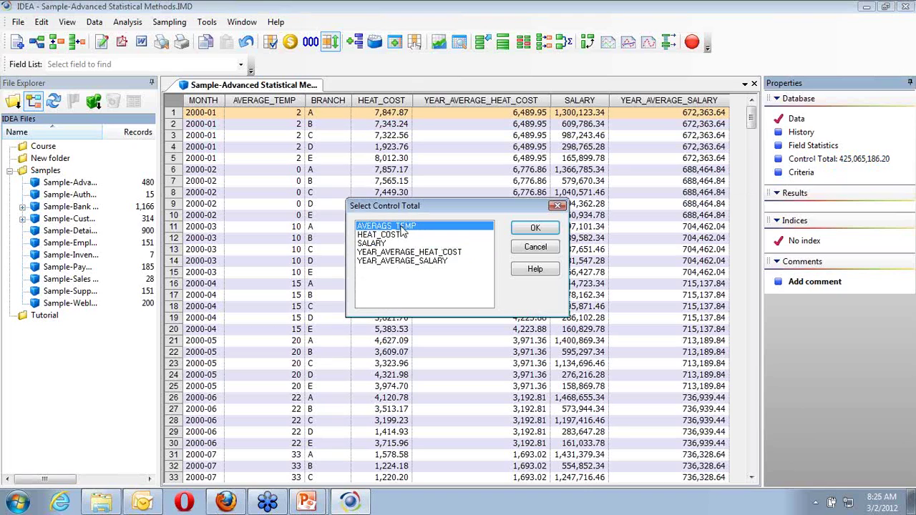
{"action": "left_click", "coordinate": [542, 229]}
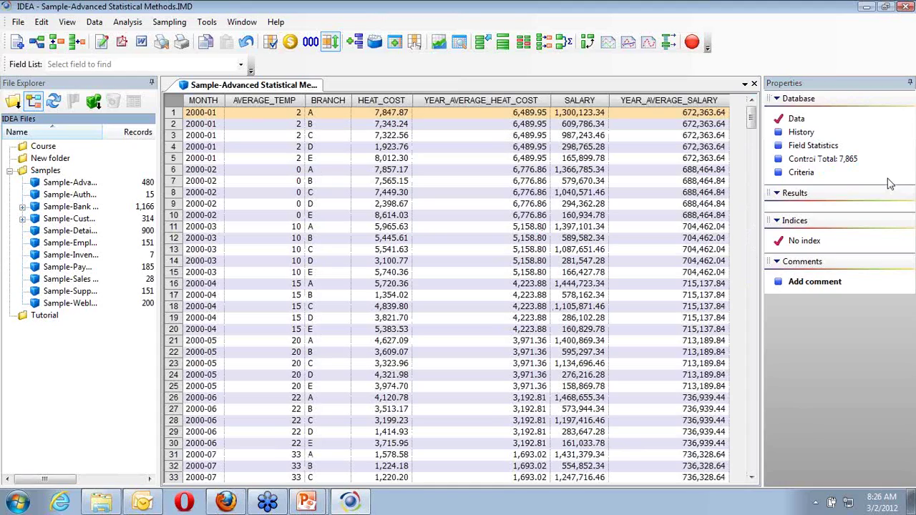
- Change the database's control total back to the SALARY field
{"action": "left_click", "coordinate": [802, 166]}
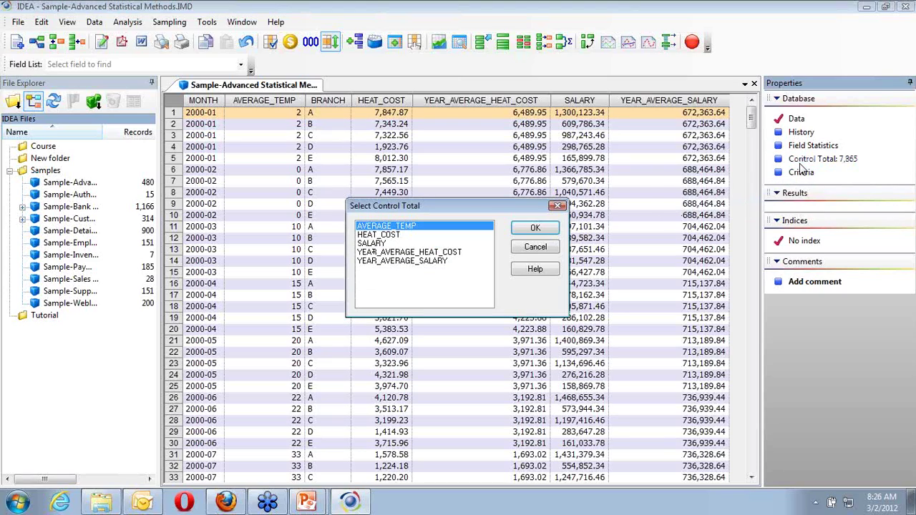
{"action": "left_click", "coordinate": [373, 244]}
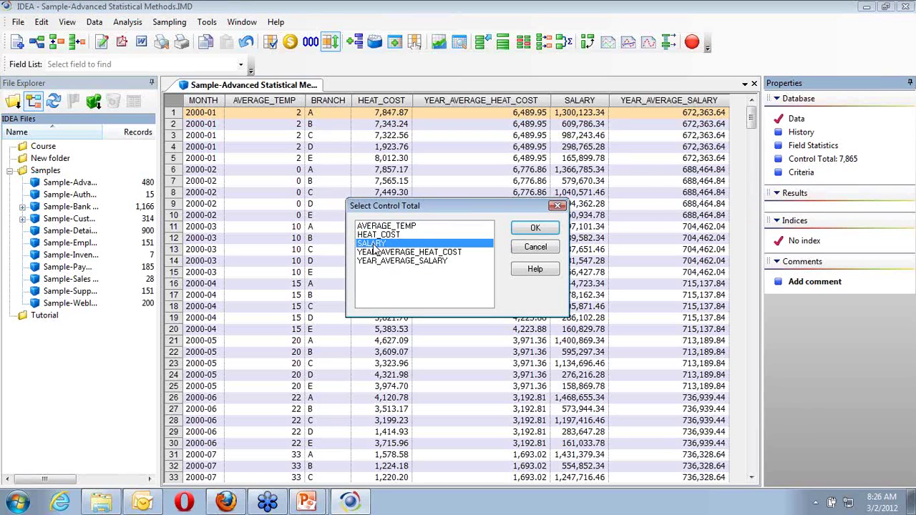
{"action": "left_click", "coordinate": [535, 228]}
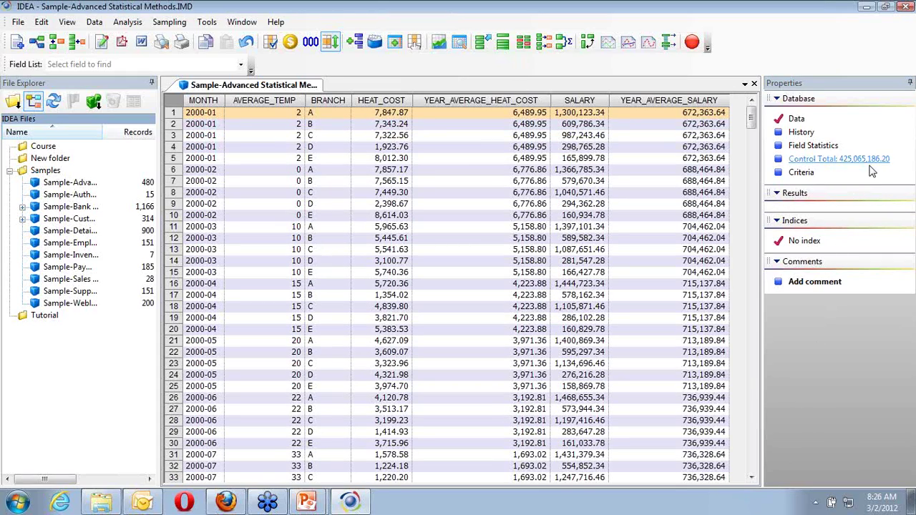
- Filter the displayed records with the criteria equation BRANCH = "A"
{"action": "left_click", "coordinate": [803, 174]}
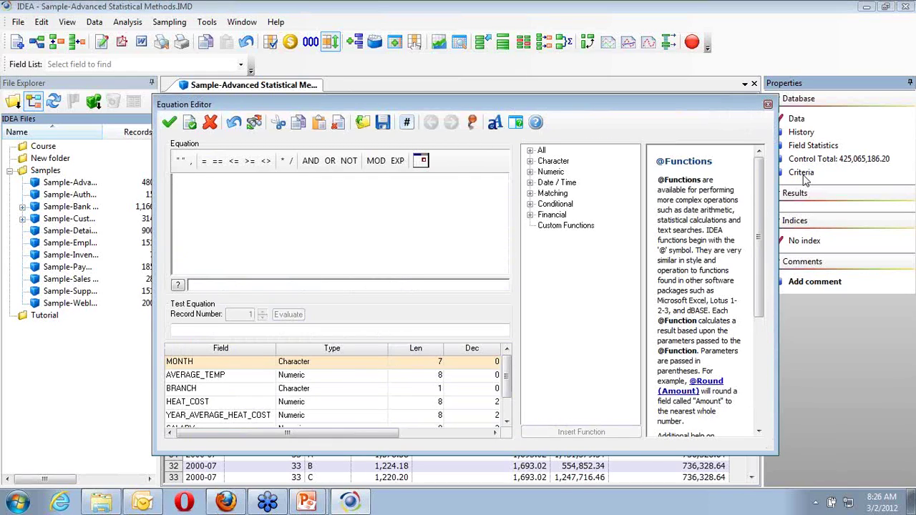
{"action": "left_click", "coordinate": [183, 390]}
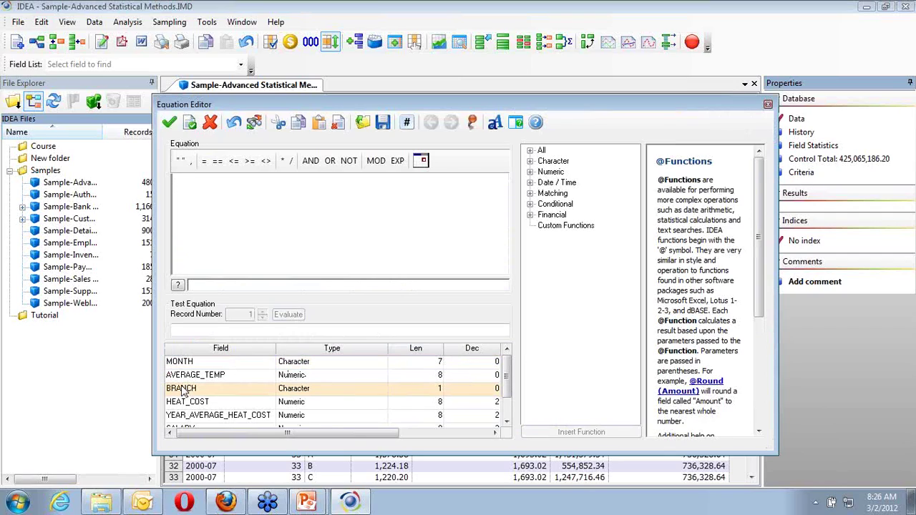
{"action": "double_click", "coordinate": [183, 390]}
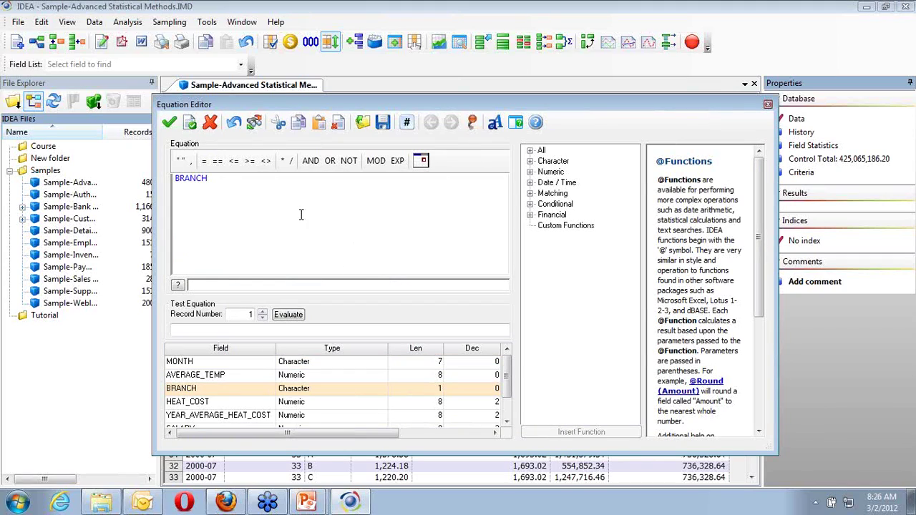
{"action": "left_click", "coordinate": [205, 164]}
{"action": "left_click", "coordinate": [181, 168]}
{"action": "type", "text": "A"}
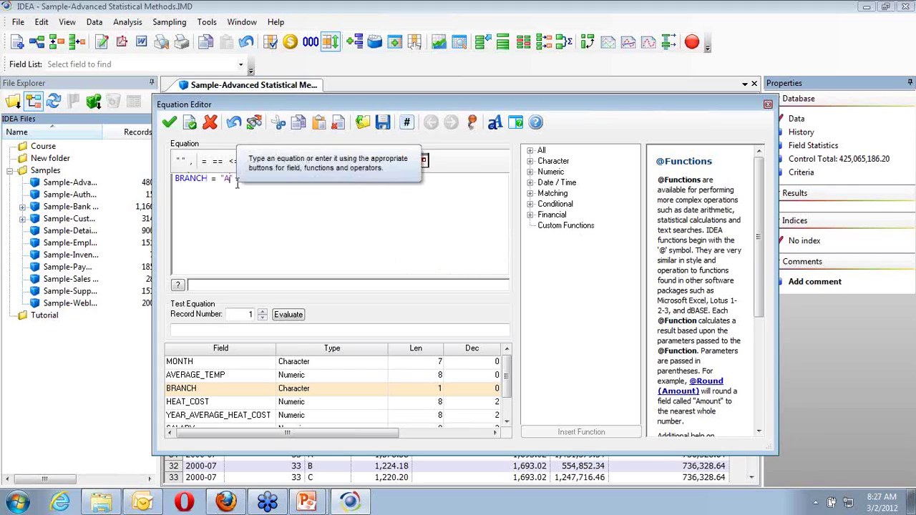
{"action": "left_click", "coordinate": [170, 124]}
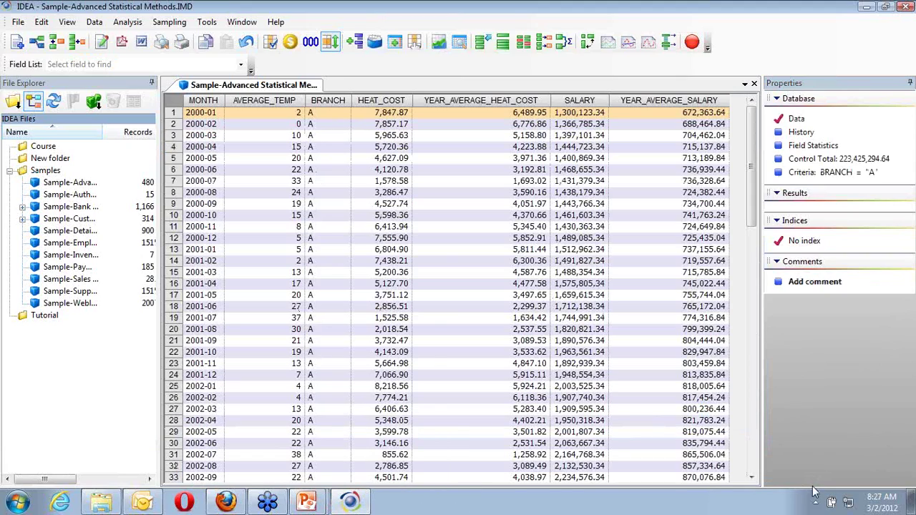
- Restore the IDEA window from full screen and enlarge it so its status bar stays above the taskbar
{"action": "left_click", "coordinate": [885, 7]}
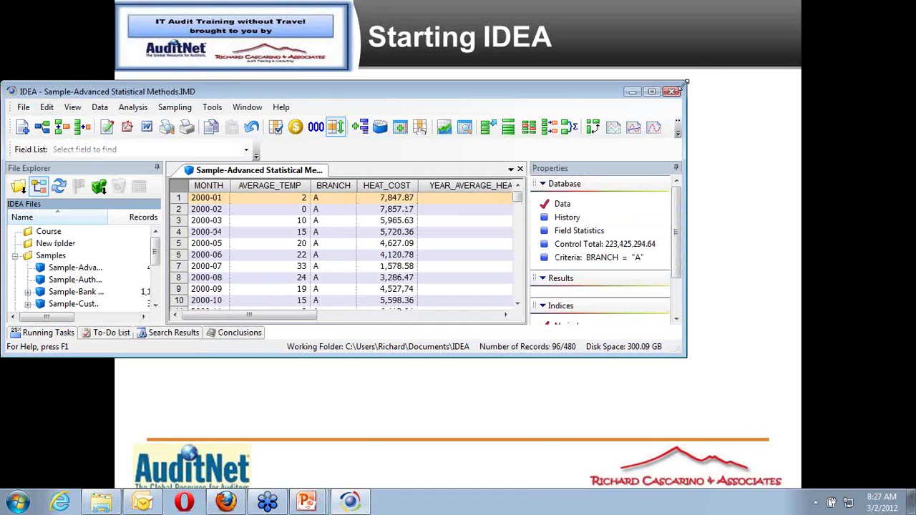
{"action": "left_click_drag", "start_coordinate": [685, 82], "coordinate": [789, 17]}
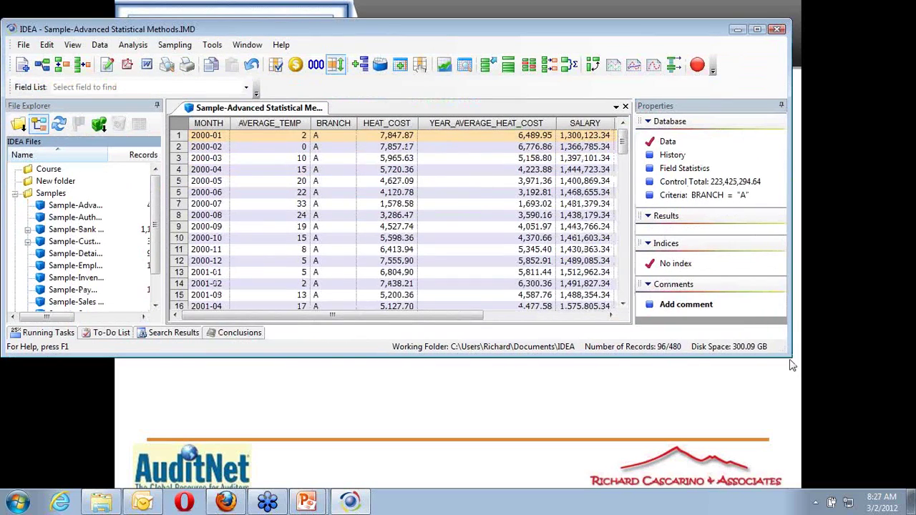
{"action": "left_click_drag", "start_coordinate": [787, 354], "coordinate": [869, 481]}
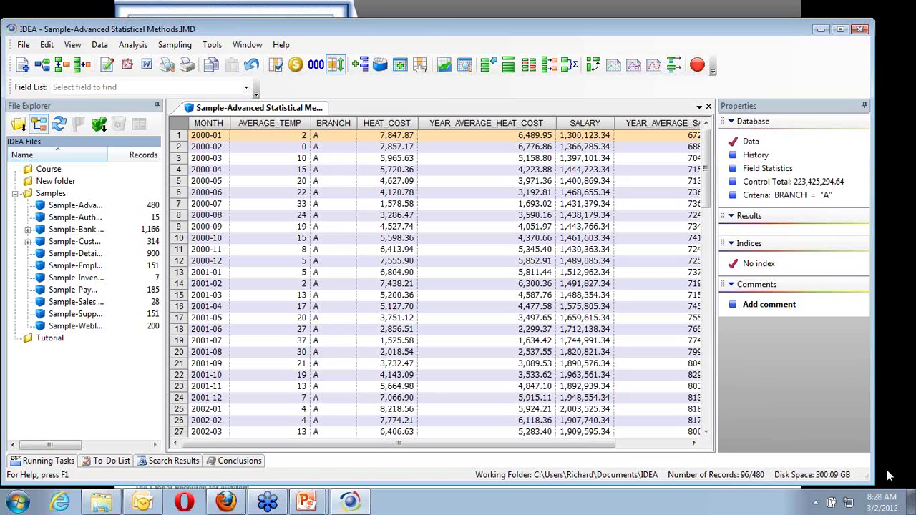
- Open the BRANCH = "A" criteria equation, leave it without changes, and clear the criteria
{"action": "left_click", "coordinate": [764, 196]}
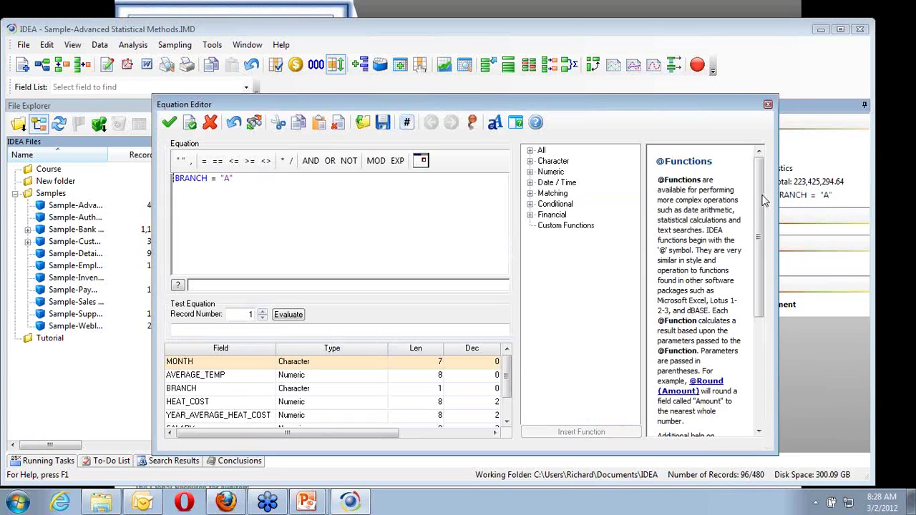
{"action": "left_click", "coordinate": [211, 123]}
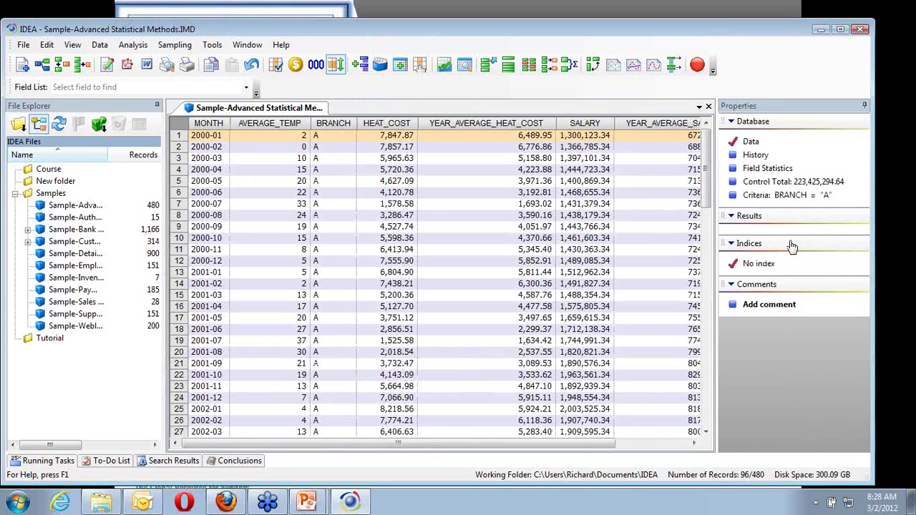
{"action": "right_click", "coordinate": [776, 196]}
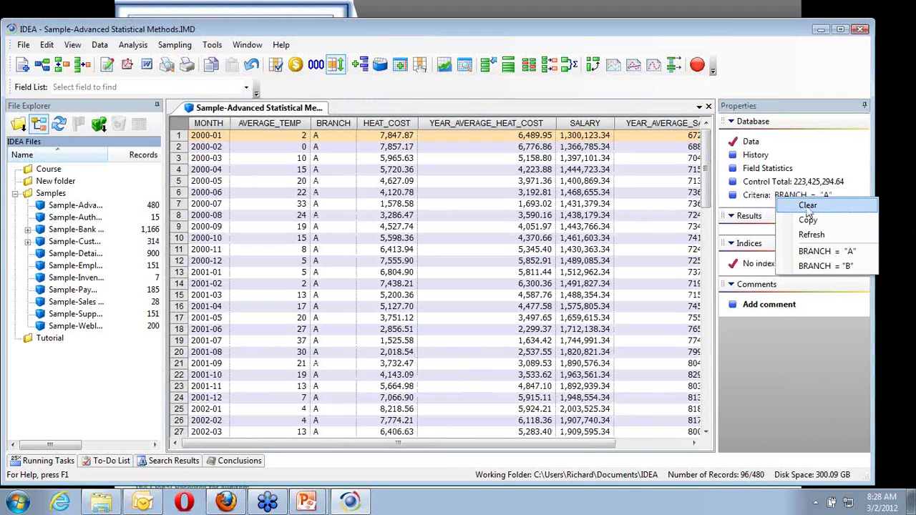
{"action": "left_click", "coordinate": [807, 206]}
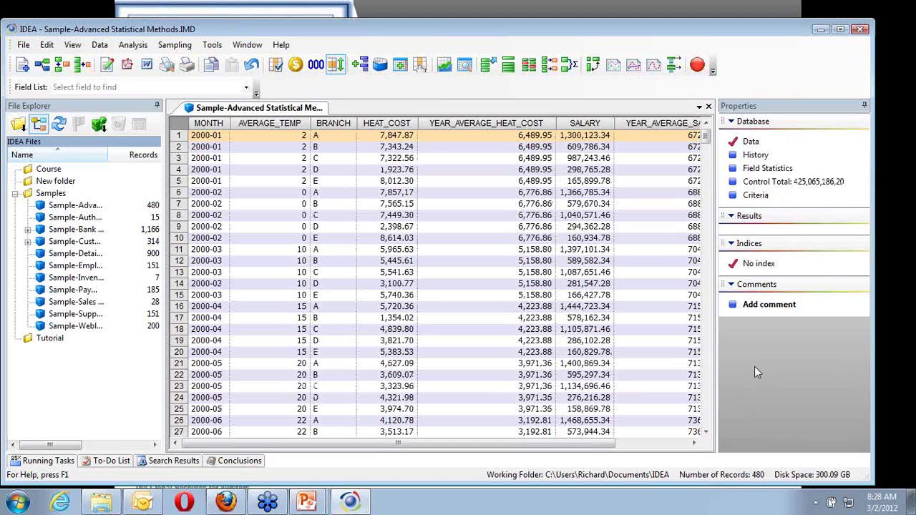
- Select the Tutorial folder in the IDEA file list
{"action": "left_click", "coordinate": [44, 339]}
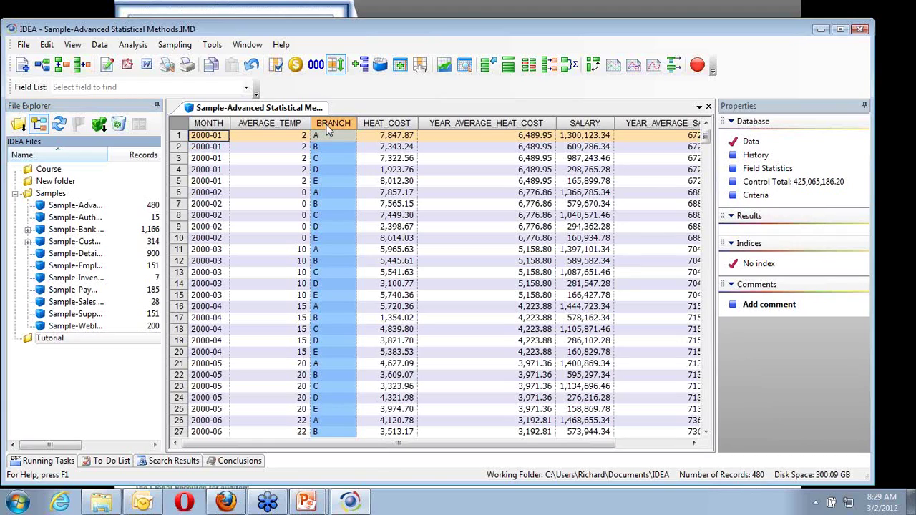
- Sort the records by BRANCH ascending and descending, switch between both indices, and return to the unindexed order
{"action": "left_click", "coordinate": [328, 128]}
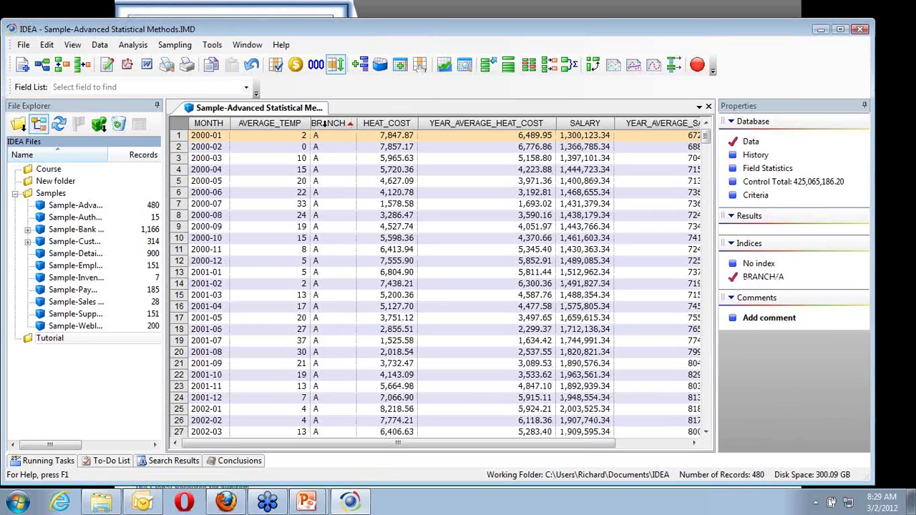
{"action": "mouse_move", "coordinate": [268, 505]}
{"action": "left_click", "coordinate": [333, 123]}
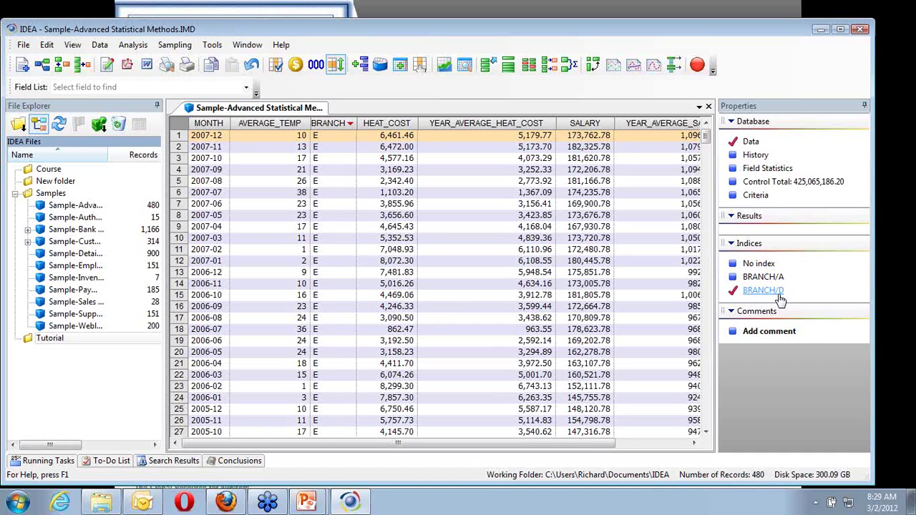
{"action": "left_click", "coordinate": [767, 278]}
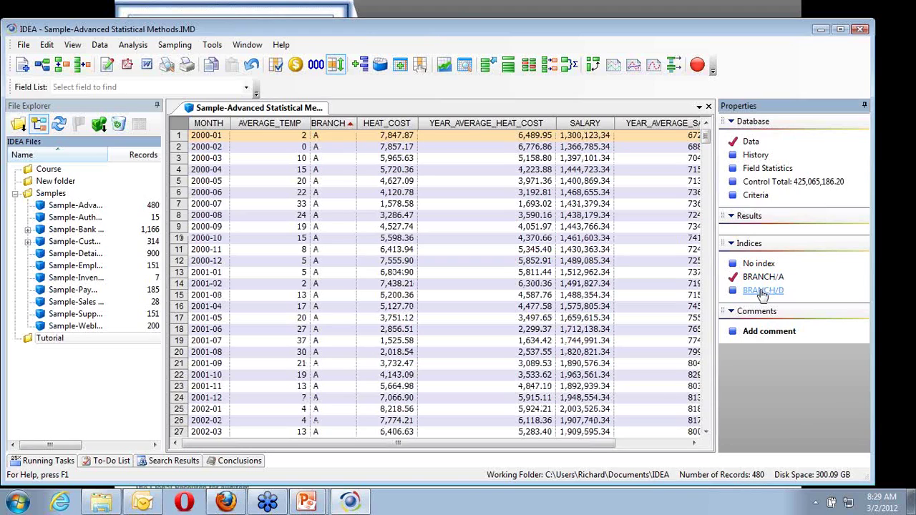
{"action": "left_click", "coordinate": [762, 292]}
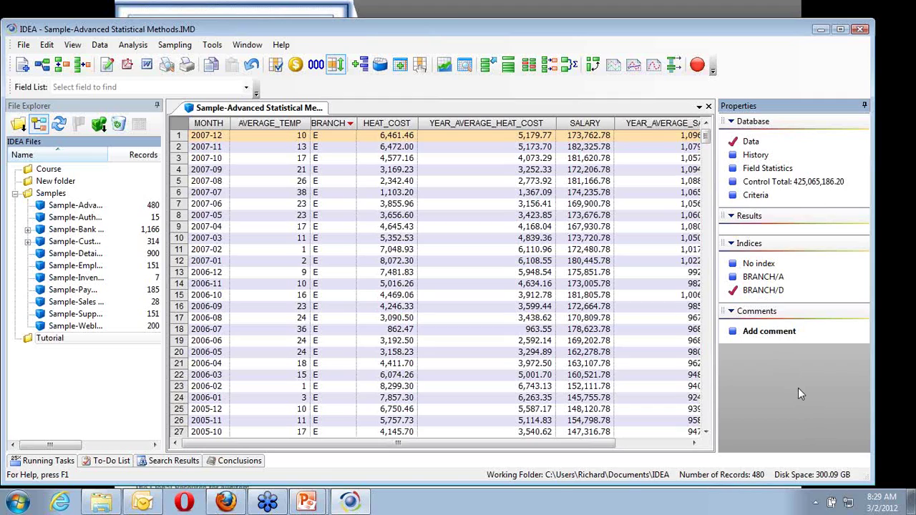
{"action": "left_click", "coordinate": [757, 264]}
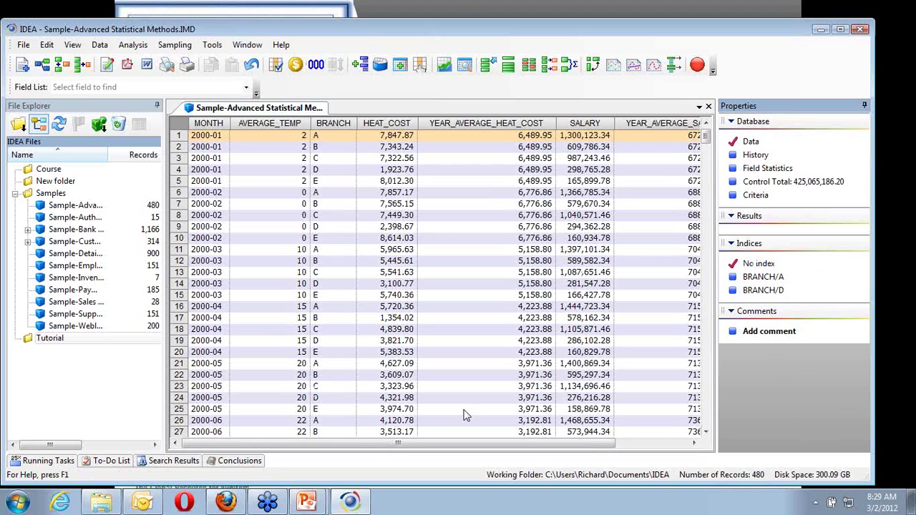
- Delete the descending and ascending BRANCH indices from the database
{"action": "right_click", "coordinate": [768, 295]}
{"action": "left_click", "coordinate": [812, 316]}
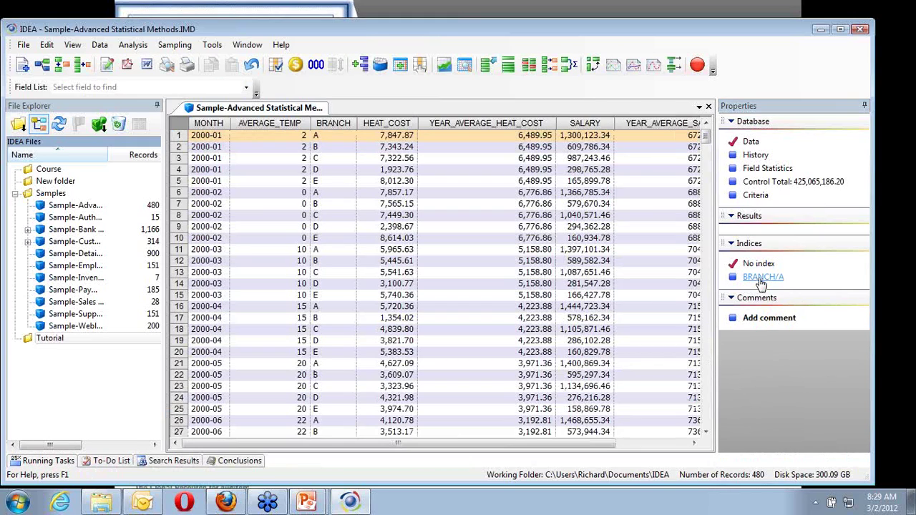
{"action": "right_click", "coordinate": [761, 278]}
{"action": "left_click", "coordinate": [801, 301]}
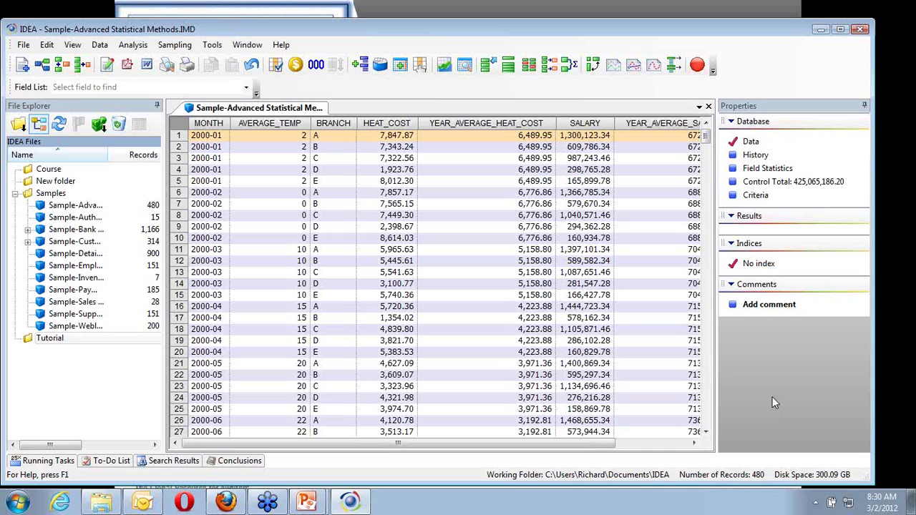
- Close the Sample-Advanced Statistical Methods database and leave the Samples folder collapsed in the file list
{"action": "left_click", "coordinate": [15, 194]}
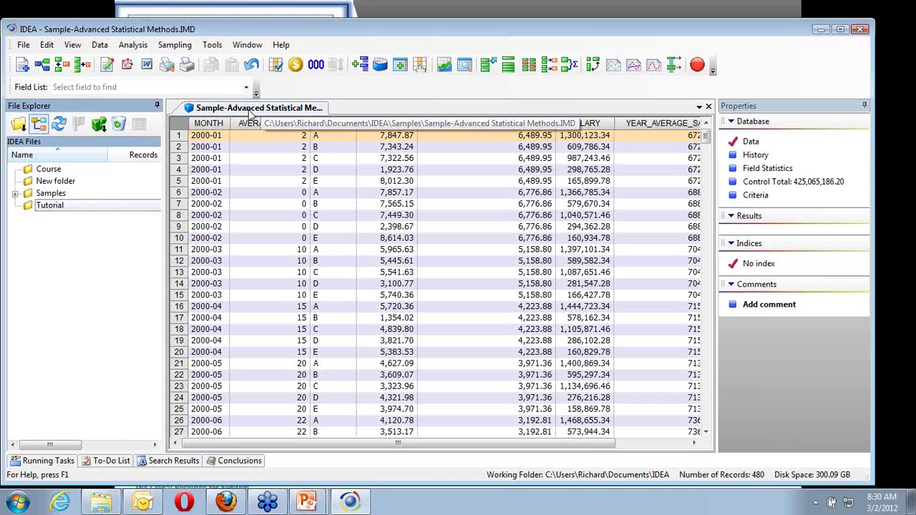
{"action": "left_click", "coordinate": [708, 108]}
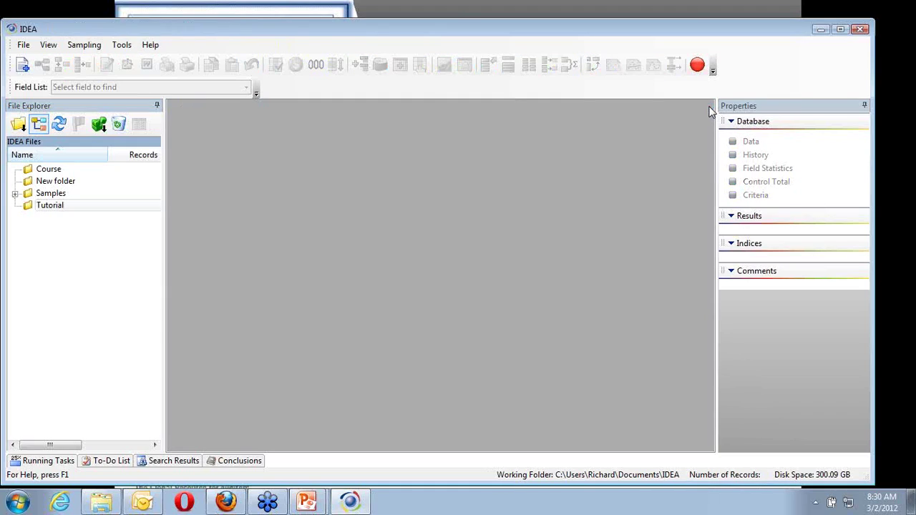
{"action": "left_click", "coordinate": [14, 193]}
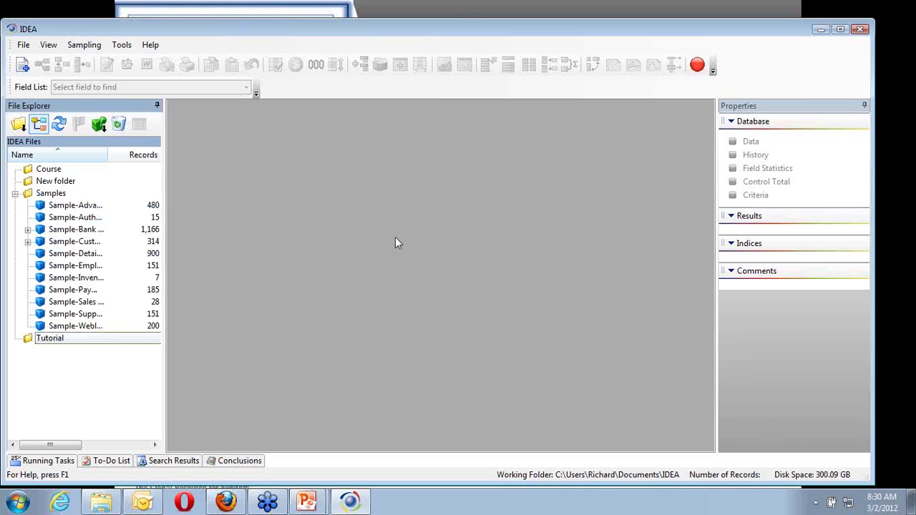
{"action": "left_click", "coordinate": [15, 194]}
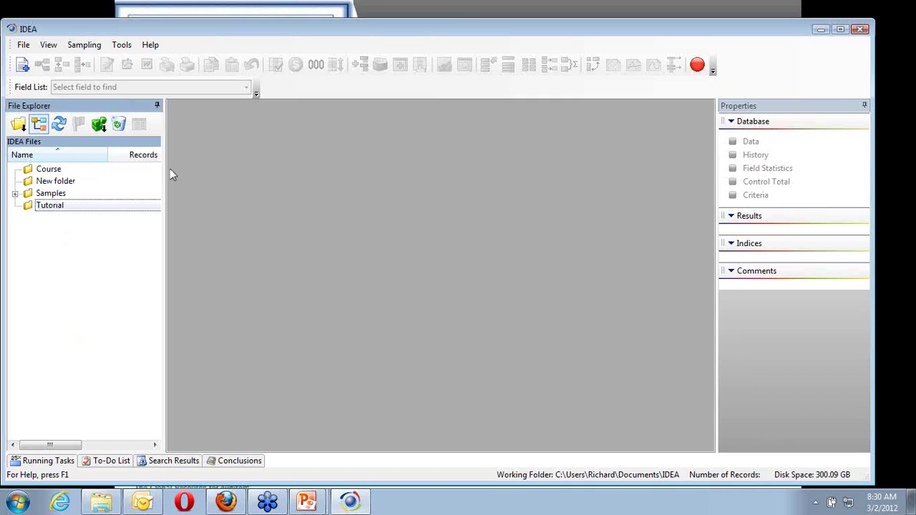
- Start an import to IDEA and select Microsoft Access as the source format
{"action": "left_click", "coordinate": [20, 48]}
{"action": "mouse_move", "coordinate": [60, 63]}
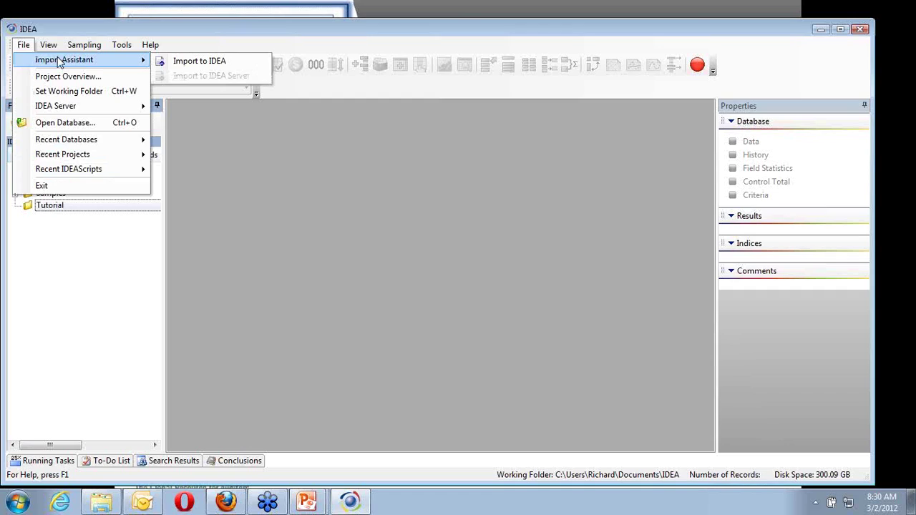
{"action": "left_click", "coordinate": [189, 66]}
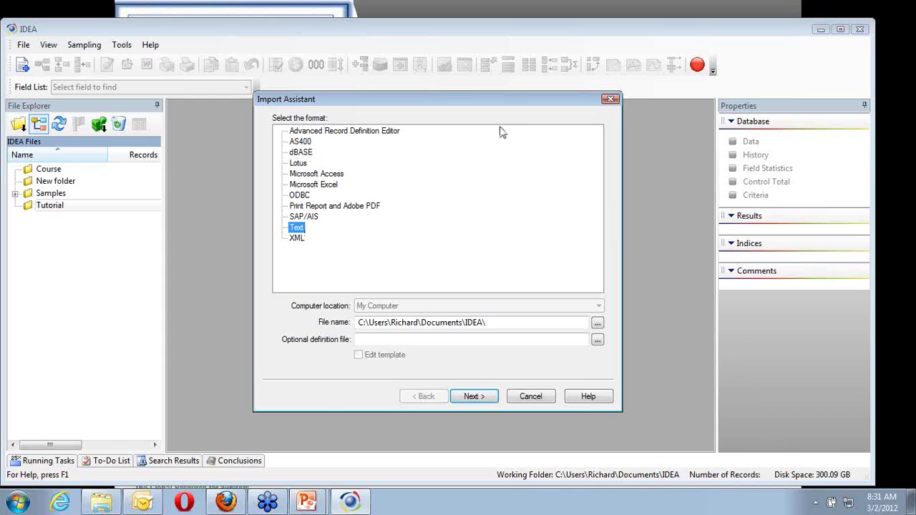
{"action": "left_click", "coordinate": [326, 175]}
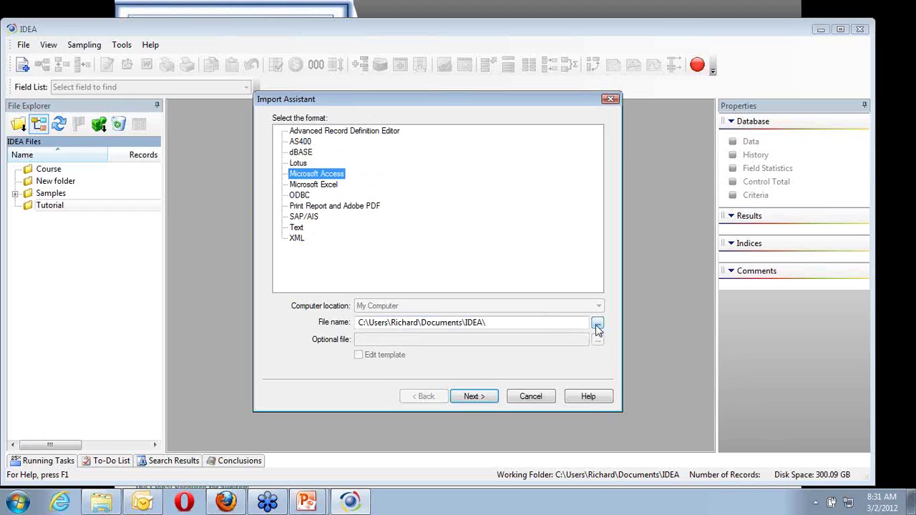
{"action": "left_click", "coordinate": [908, 179]}
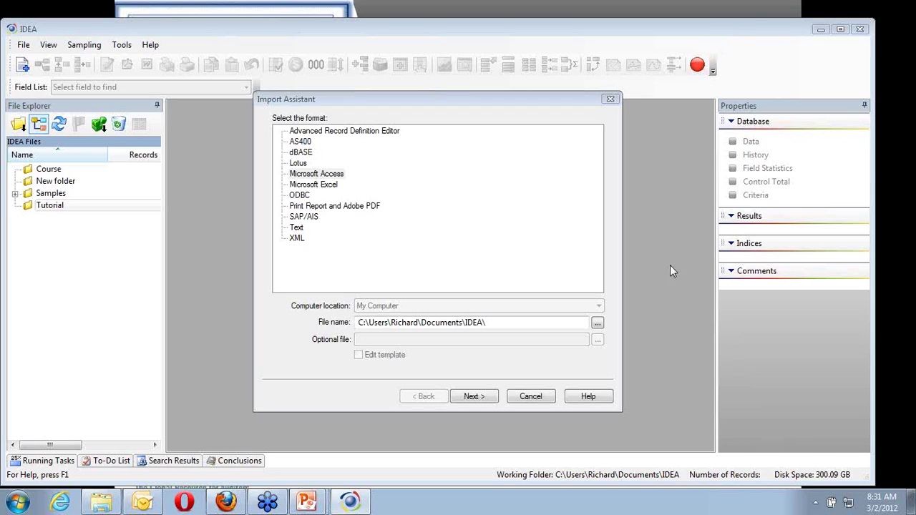
- Import the Database1 table from Customer.MDB in the Tutorial folder, scanning only 10000 records, with output file name Customer
{"action": "left_click", "coordinate": [597, 323]}
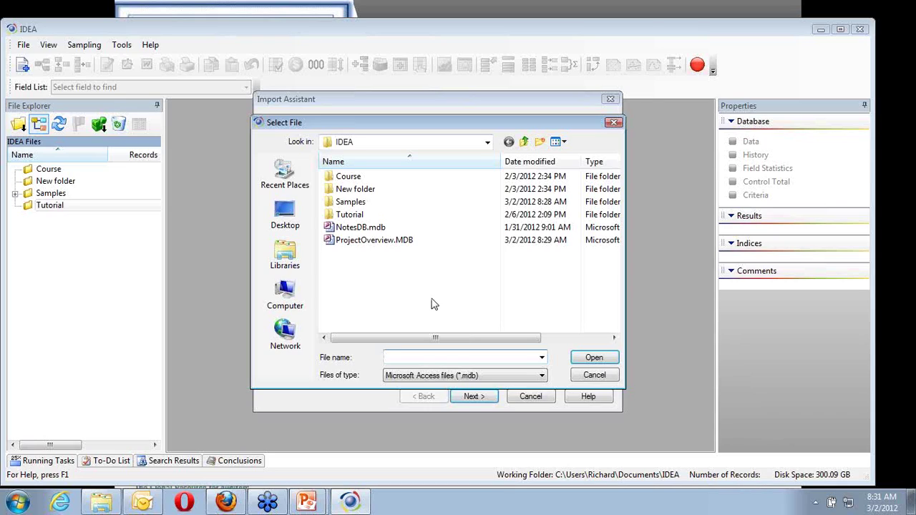
{"action": "double_click", "coordinate": [352, 214]}
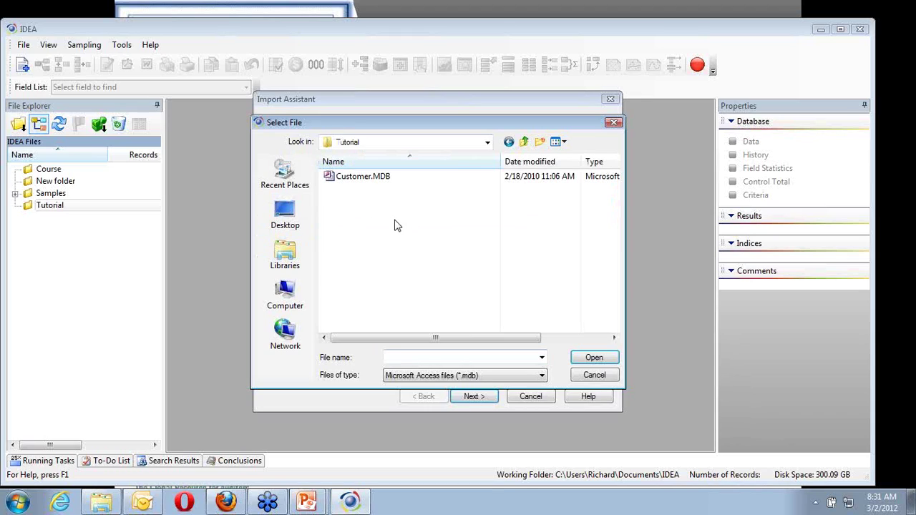
{"action": "double_click", "coordinate": [347, 177]}
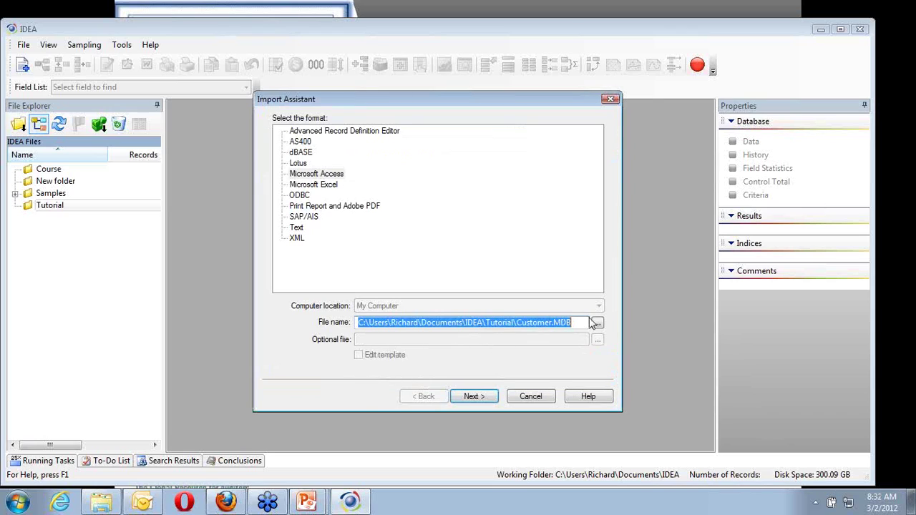
{"action": "left_click", "coordinate": [474, 396]}
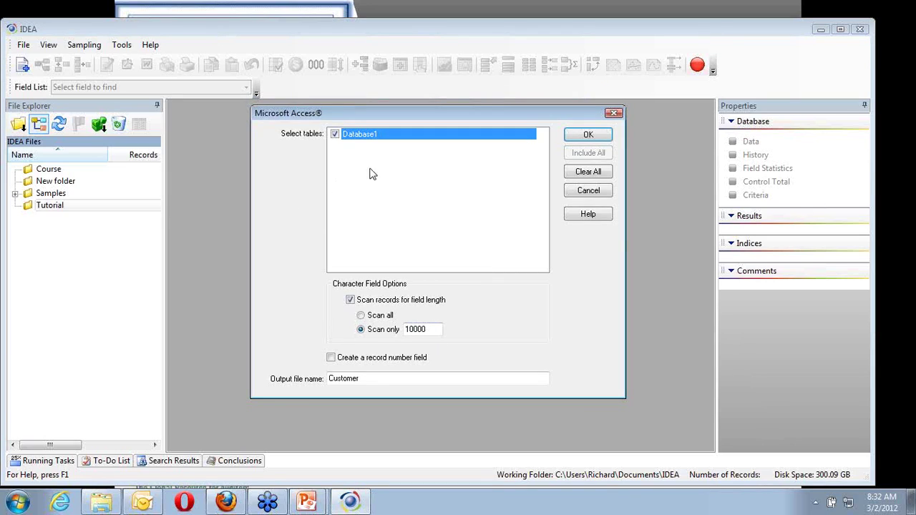
{"action": "left_click", "coordinate": [588, 135]}
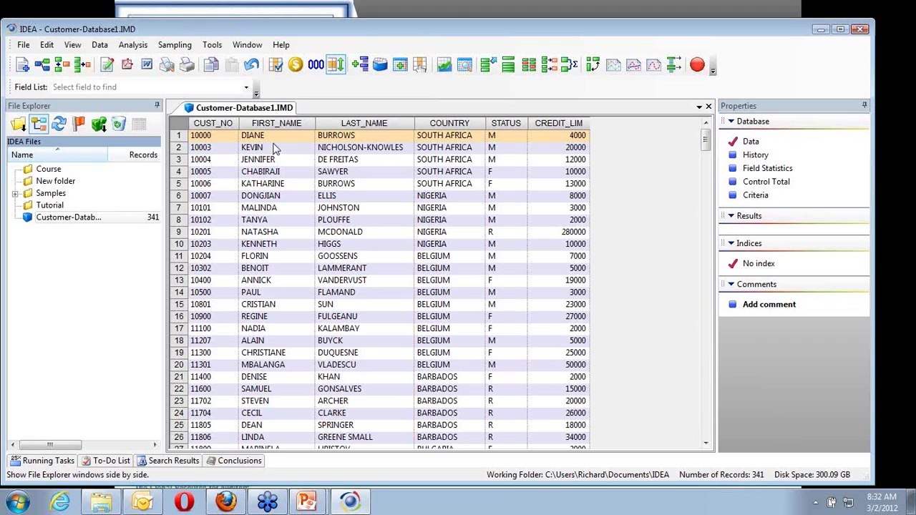
- Close the imported Customer database and delete it from the IDEA file list
{"action": "left_click", "coordinate": [708, 107]}
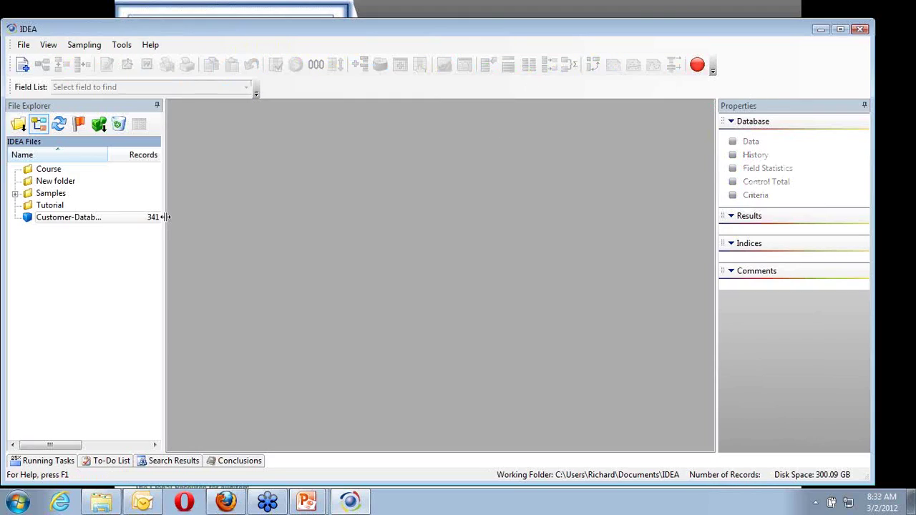
{"action": "right_click", "coordinate": [113, 223]}
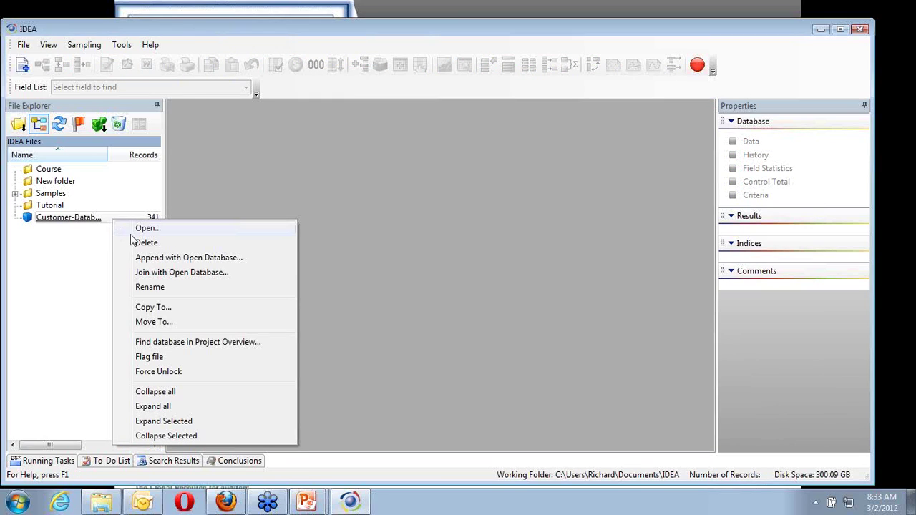
{"action": "left_click", "coordinate": [146, 243]}
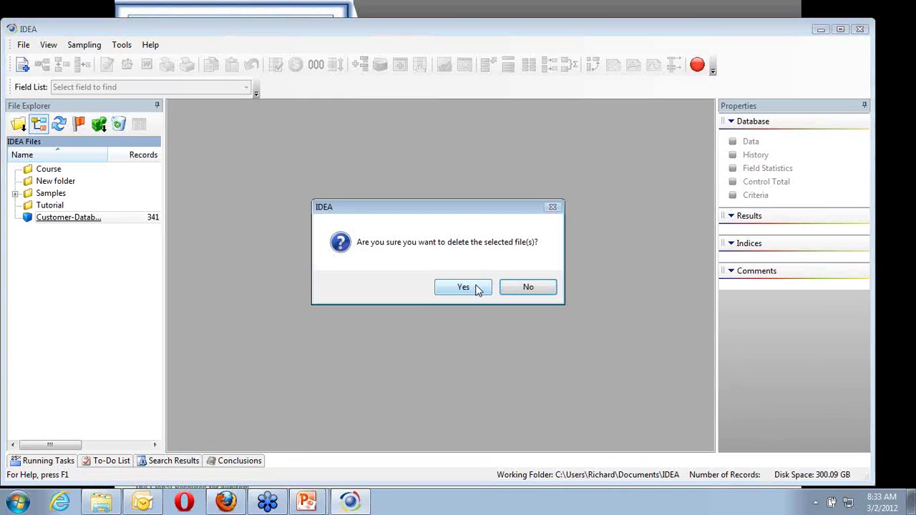
{"action": "left_click", "coordinate": [475, 288]}
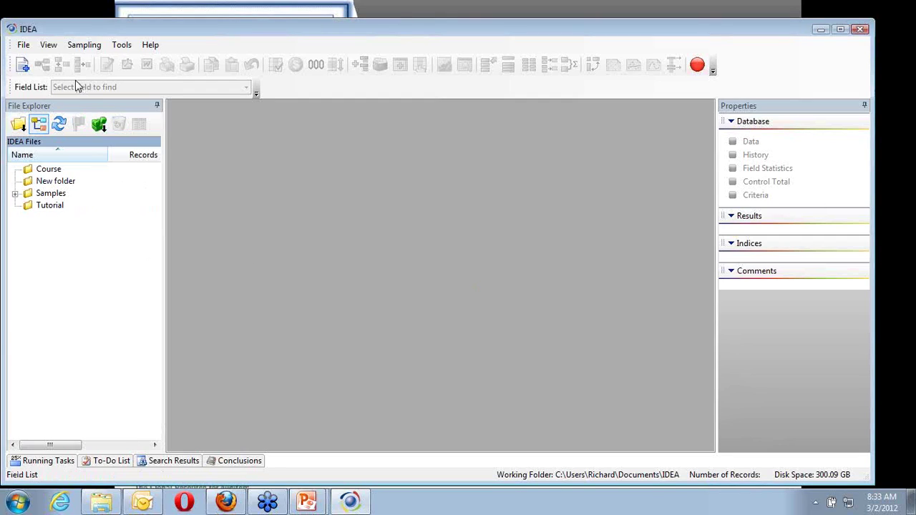
- Start a new import to IDEA with the Microsoft Access format
{"action": "left_click", "coordinate": [24, 48]}
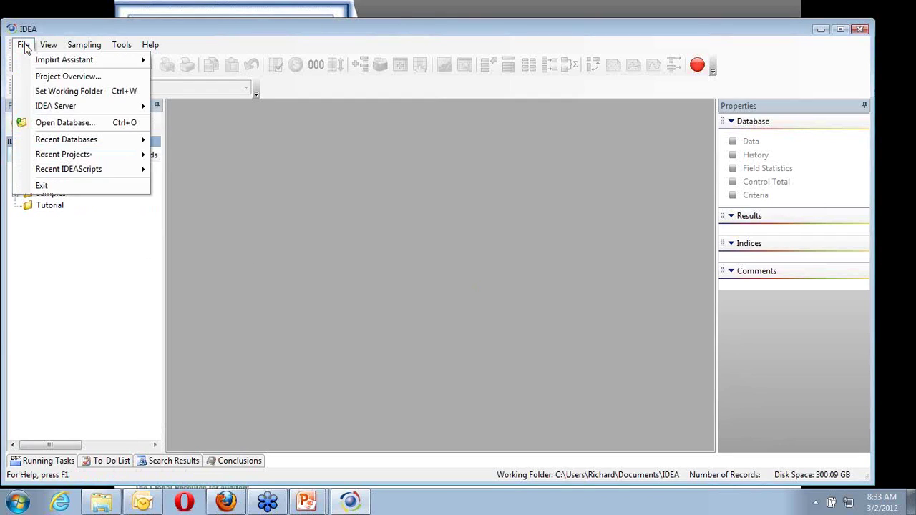
{"action": "mouse_move", "coordinate": [19, 63]}
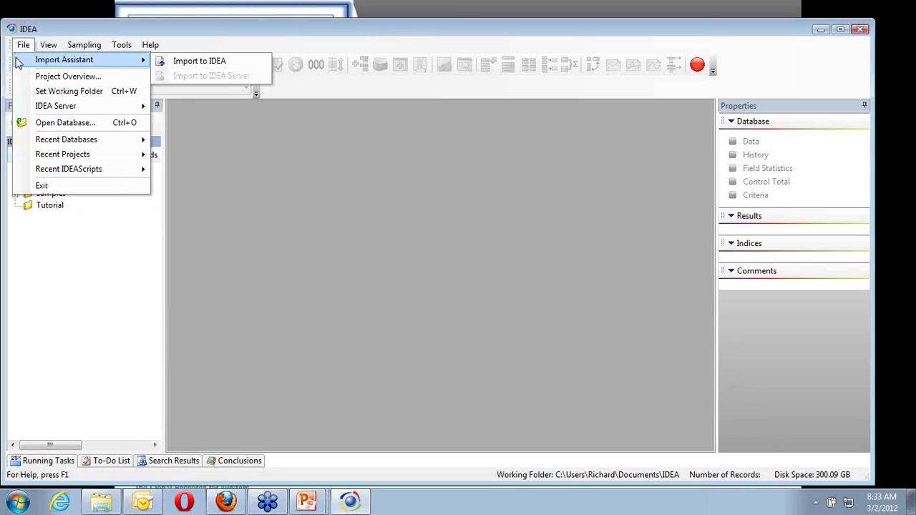
{"action": "left_click", "coordinate": [192, 63]}
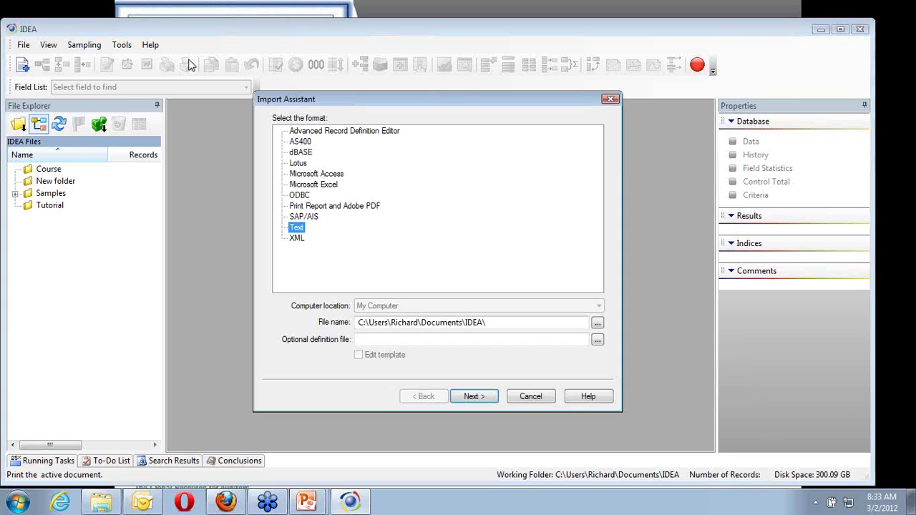
{"action": "left_click", "coordinate": [326, 173]}
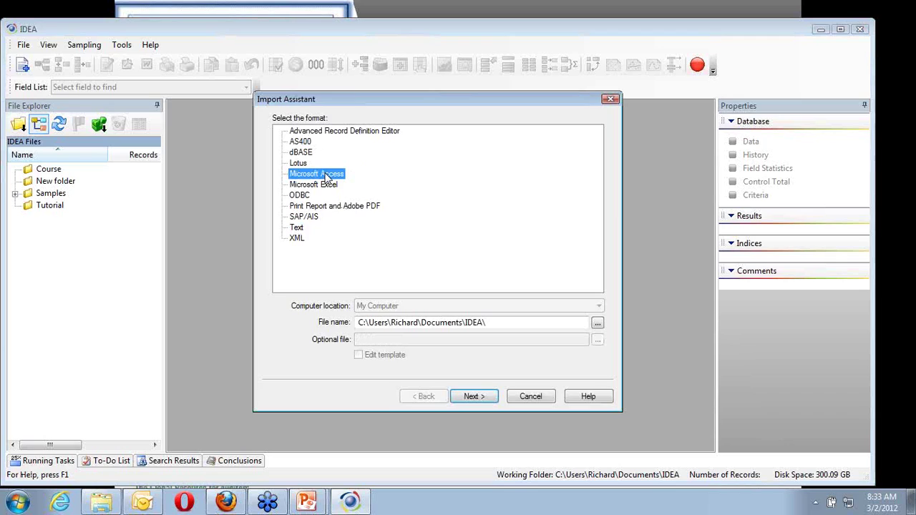
- Choose Customer.MDB from the Tutorial folder and import its Database1 table with output file name Customer, scanning only 10000 records
{"action": "left_click", "coordinate": [386, 324]}
{"action": "left_click", "coordinate": [597, 323]}
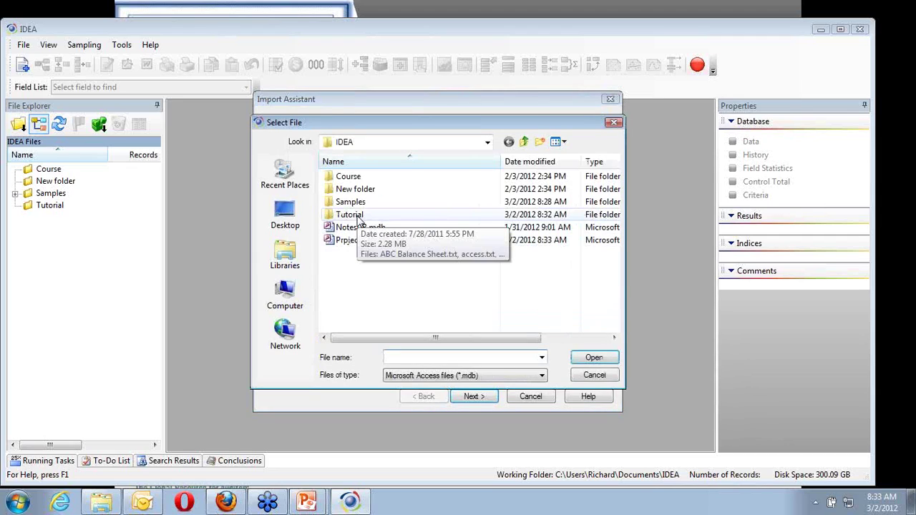
{"action": "double_click", "coordinate": [358, 217]}
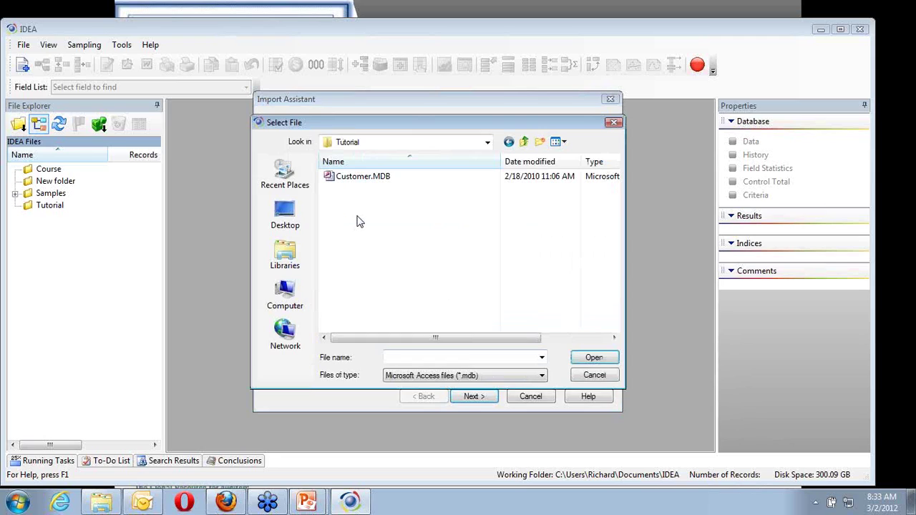
{"action": "double_click", "coordinate": [372, 179]}
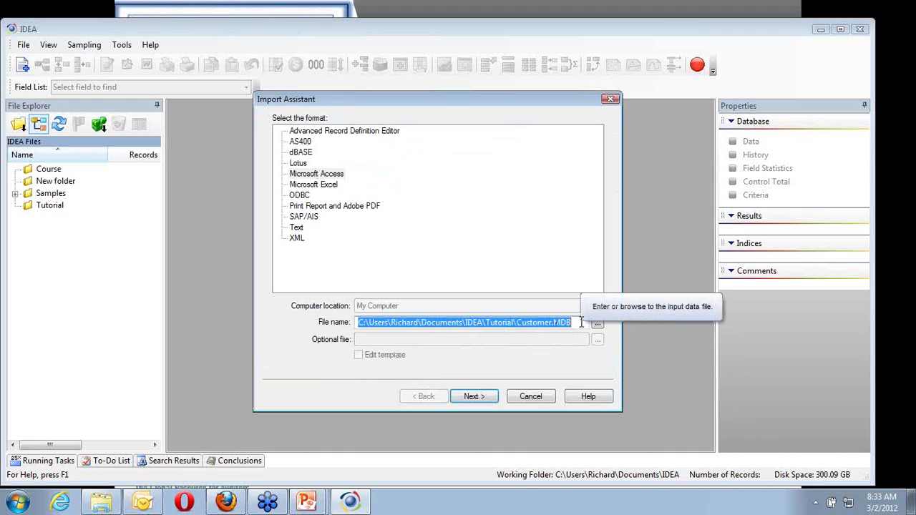
{"action": "left_click", "coordinate": [475, 397]}
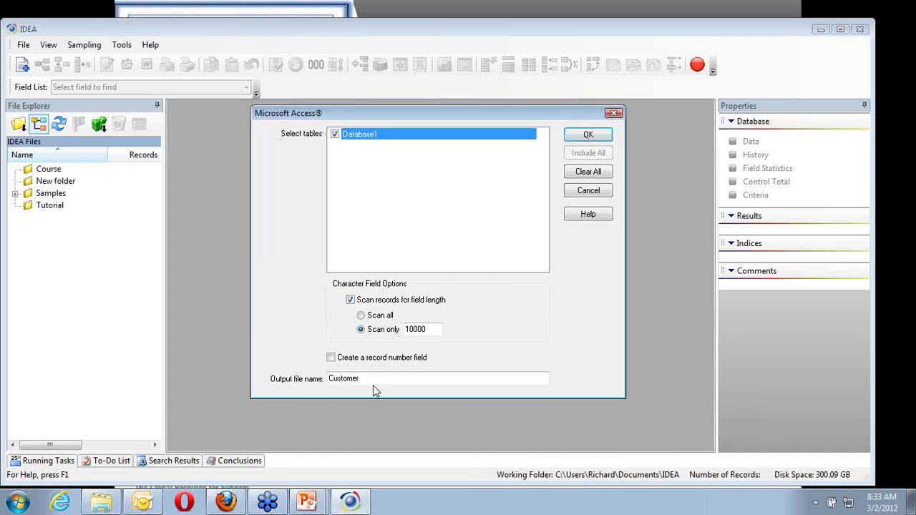
{"action": "left_click", "coordinate": [587, 134]}
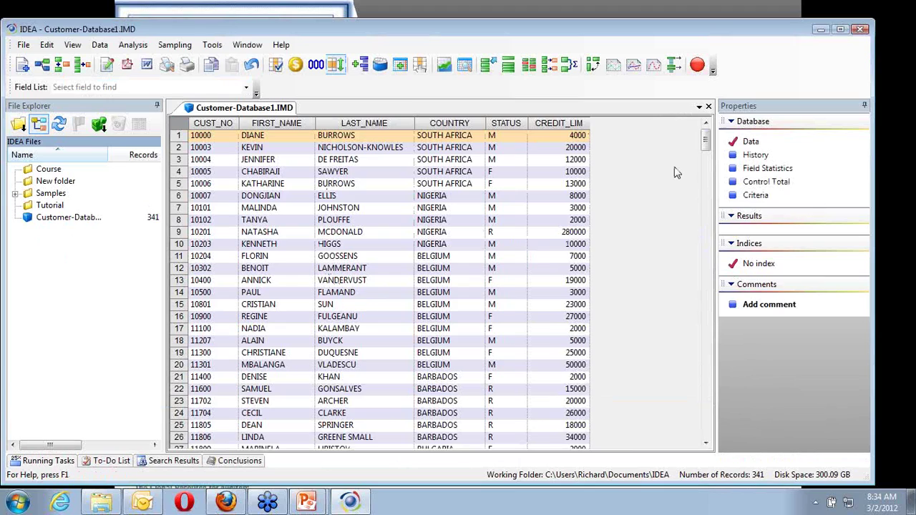
- Open the history of the imported customer database and expand the Access Import entry to examine its details and IDEAScript code
{"action": "left_click", "coordinate": [755, 154]}
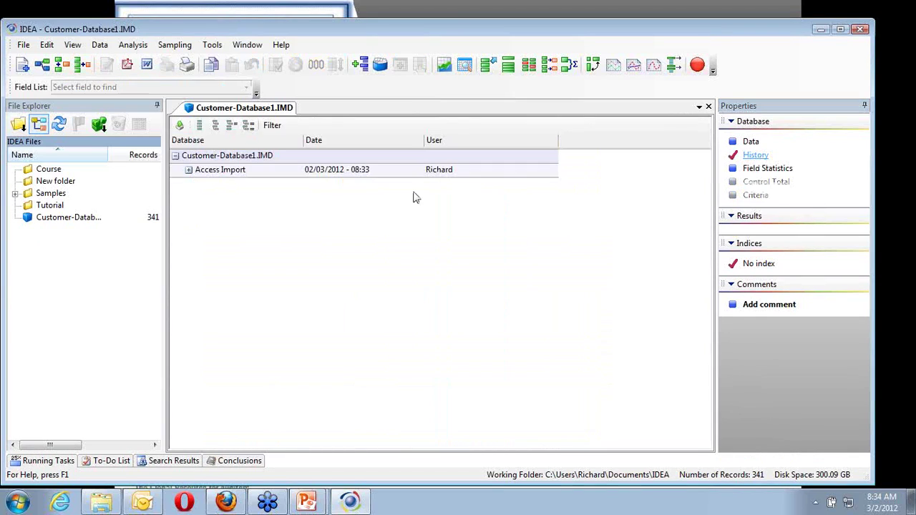
{"action": "left_click", "coordinate": [189, 171]}
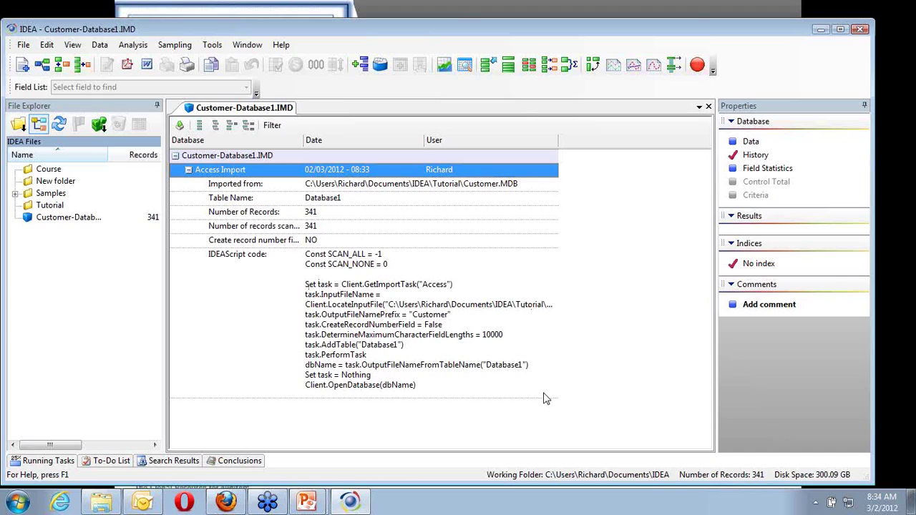
- Create statistics for all fields without them, examine the numeric statistics for CREDIT_LIM, and return to the customer data
{"action": "left_click", "coordinate": [771, 175]}
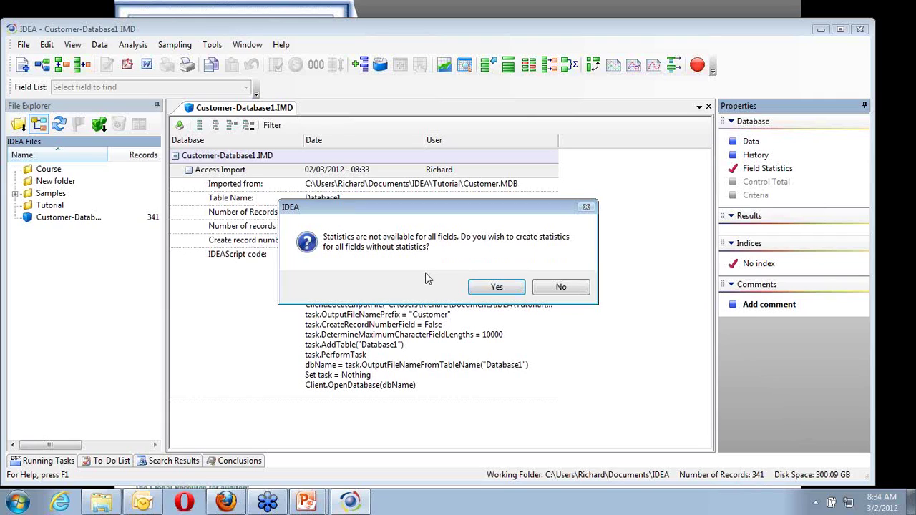
{"action": "left_click", "coordinate": [513, 289]}
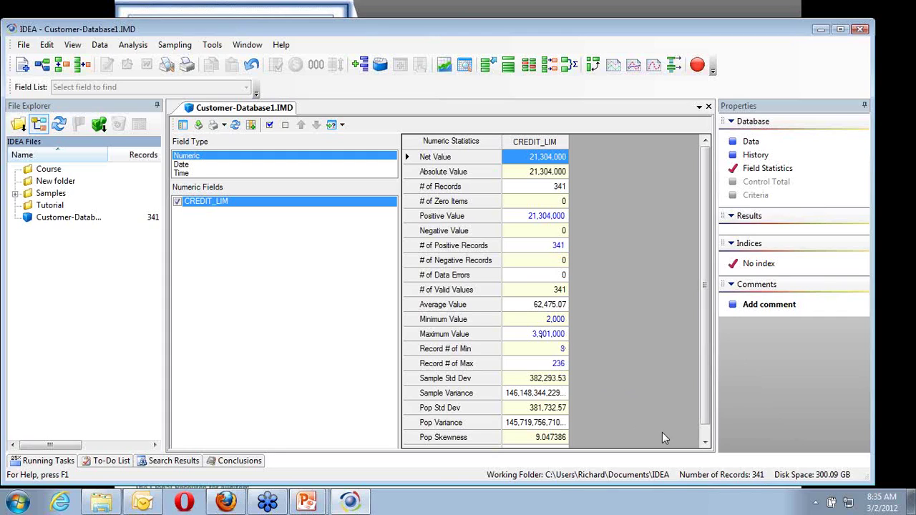
{"action": "left_click", "coordinate": [750, 142]}
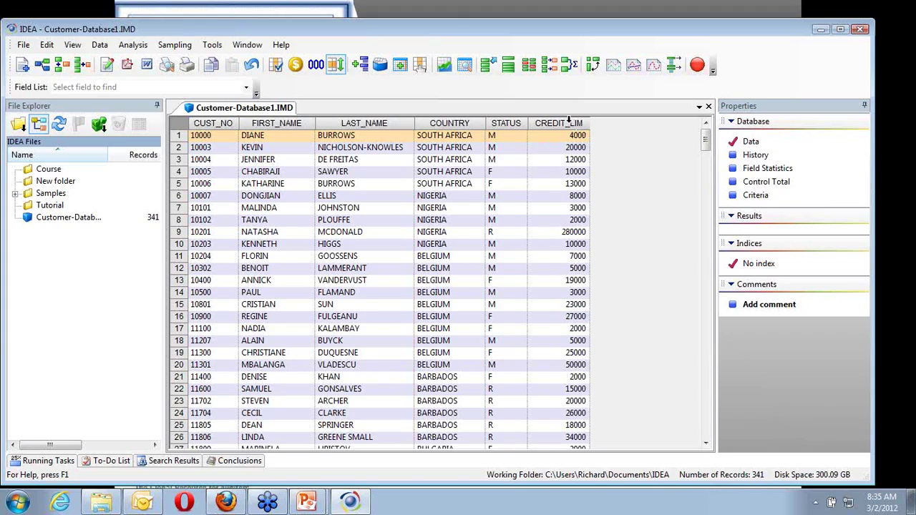
- Sort the customer records by CREDIT_LIM in ascending order and look through the sorted list
{"action": "left_click", "coordinate": [569, 122]}
{"action": "double_click", "coordinate": [571, 123]}
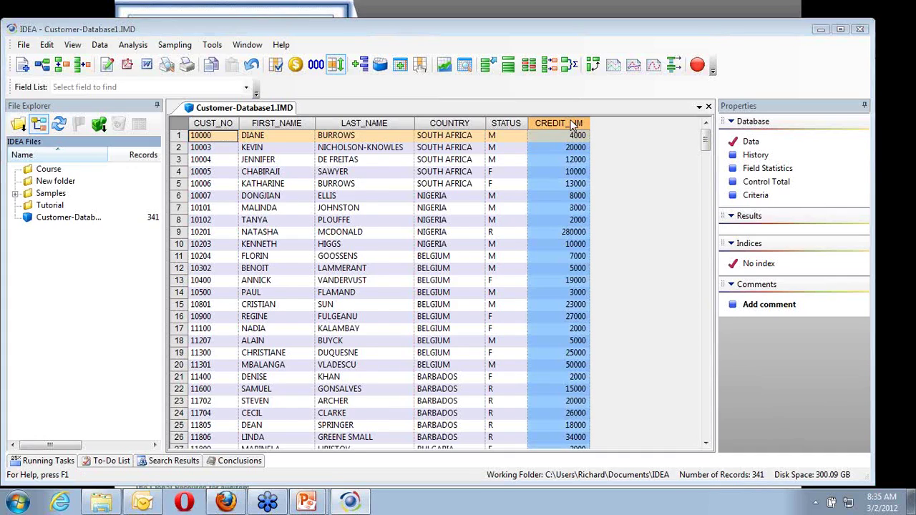
{"action": "left_click", "coordinate": [710, 435]}
{"action": "left_click", "coordinate": [709, 438]}
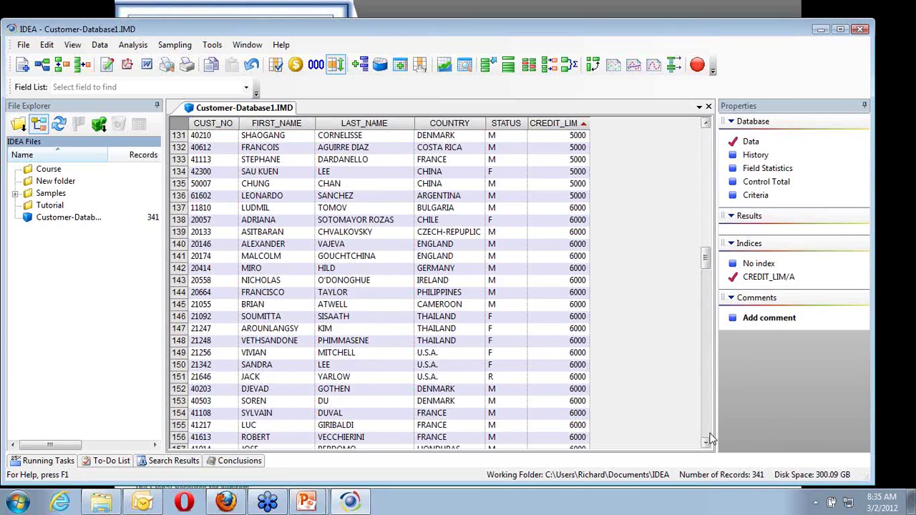
{"action": "left_click_drag", "start_coordinate": [710, 429], "coordinate": [716, 89]}
{"action": "left_click", "coordinate": [705, 139]}
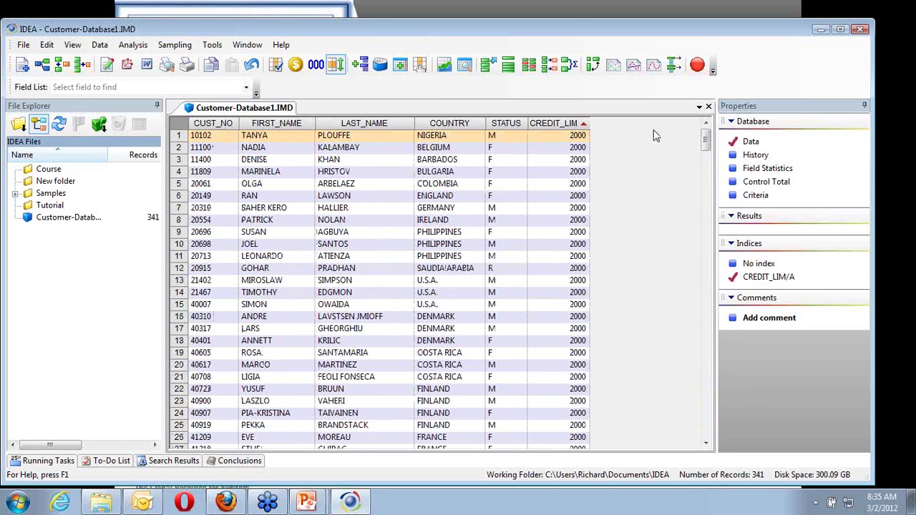
- Sort the customer records by CREDIT_LIM in descending order, and restore the original order with no index
{"action": "double_click", "coordinate": [553, 123]}
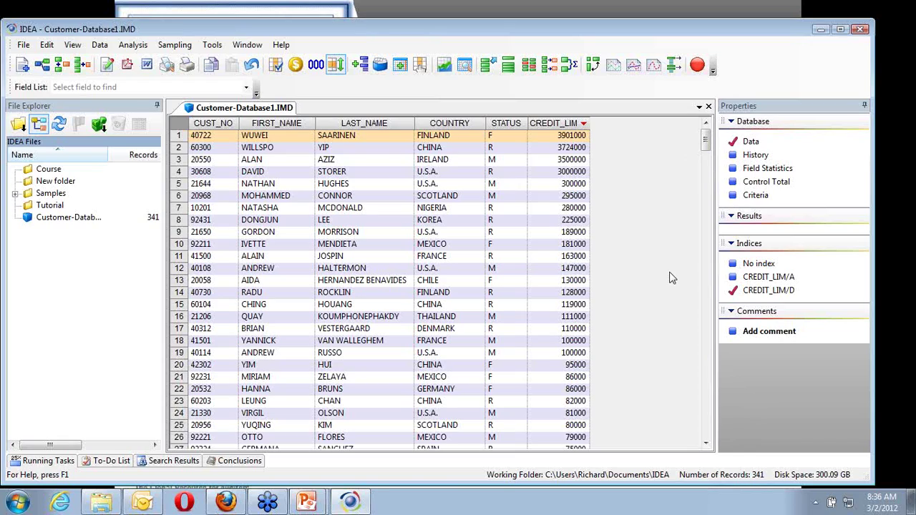
{"action": "left_click", "coordinate": [759, 266]}
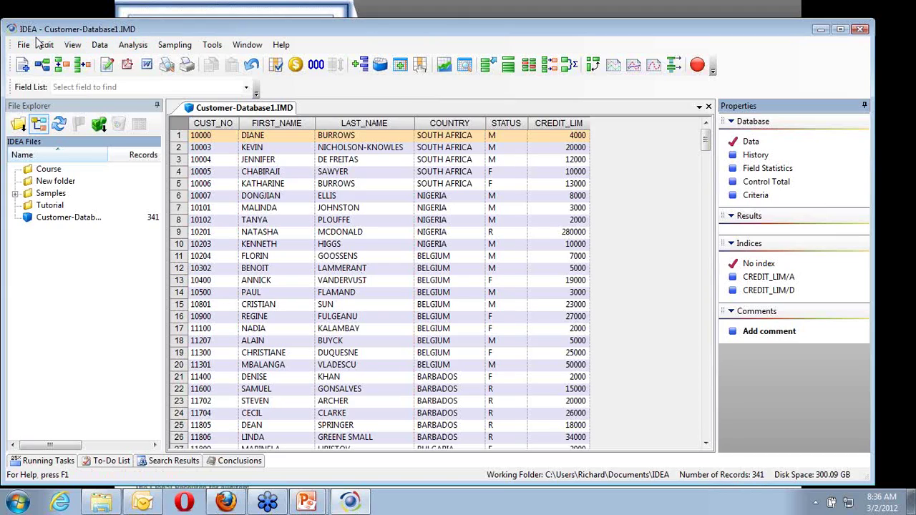
- Run Duplicate Key Detection on Customer-Database1 with LAST_NAME ascending as the key, outputting duplicate records to the file Duplicate
{"action": "left_click", "coordinate": [142, 49]}
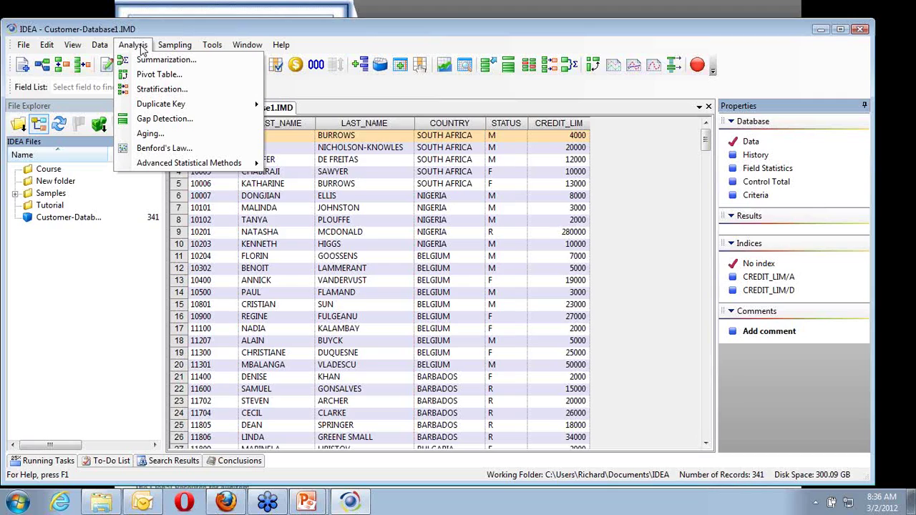
{"action": "mouse_move", "coordinate": [189, 106]}
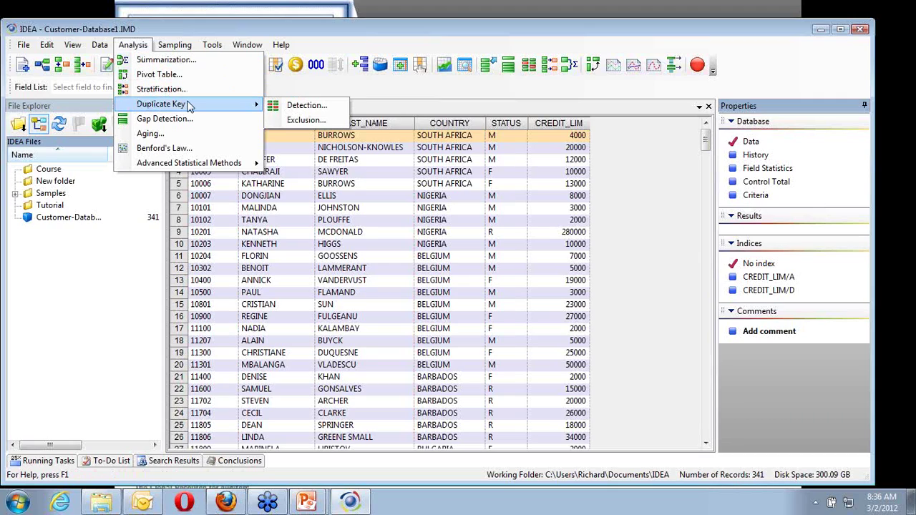
{"action": "left_click", "coordinate": [299, 106]}
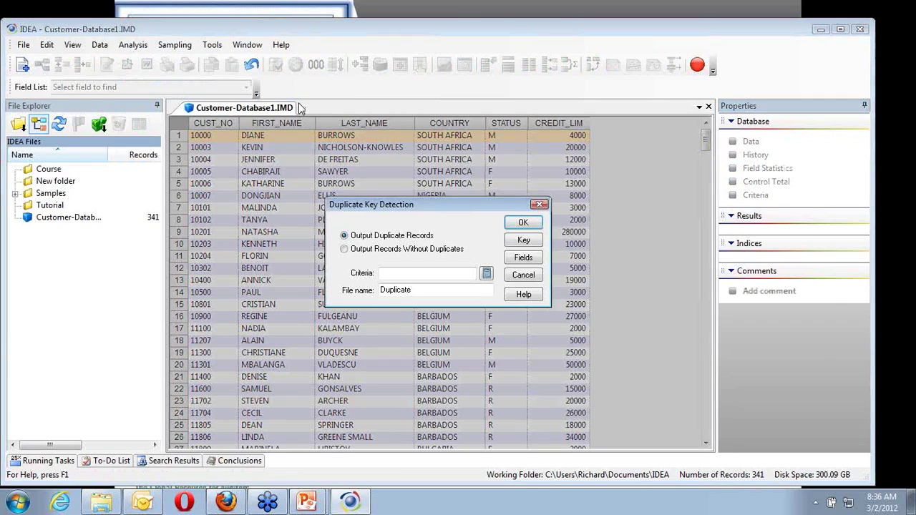
{"action": "left_click", "coordinate": [529, 243]}
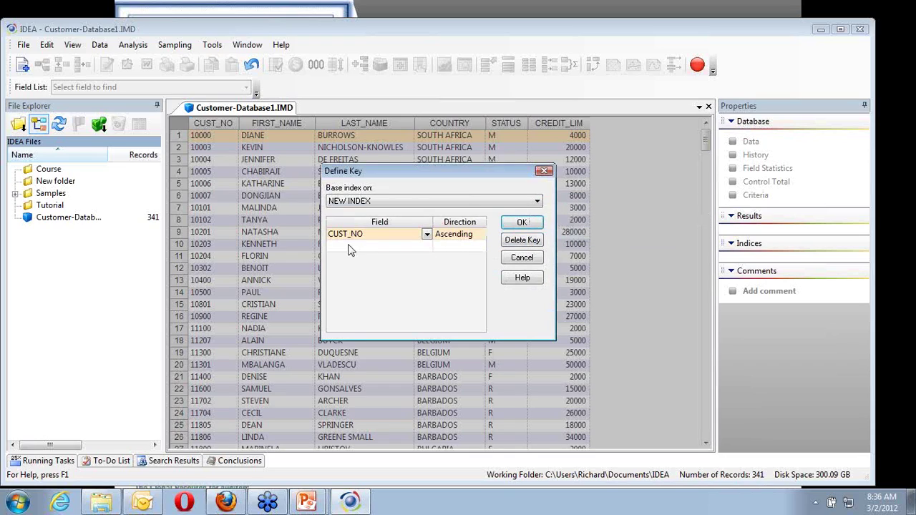
{"action": "left_click", "coordinate": [426, 235]}
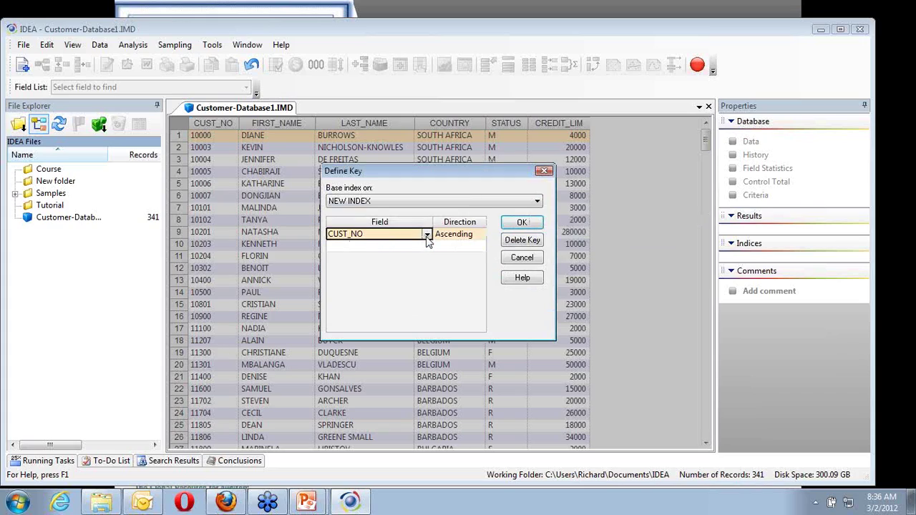
{"action": "left_click", "coordinate": [440, 318]}
{"action": "left_click", "coordinate": [426, 235]}
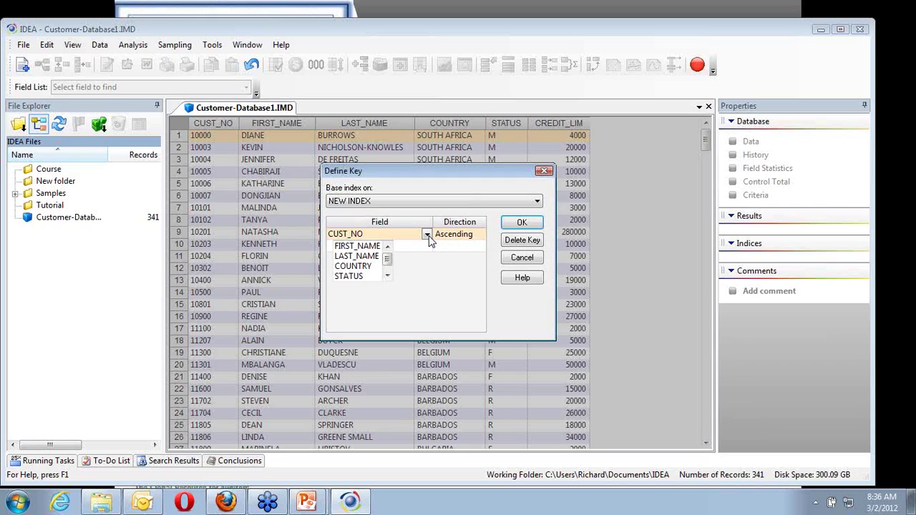
{"action": "left_click", "coordinate": [356, 256]}
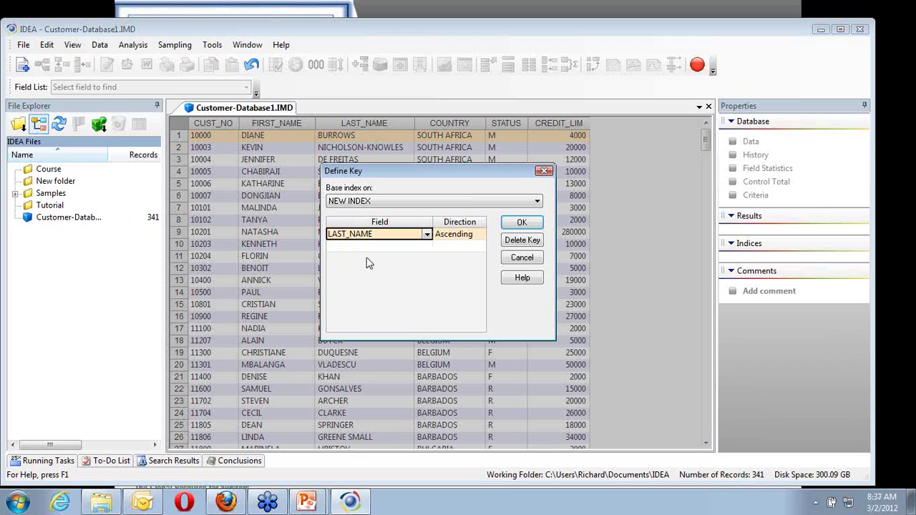
{"action": "left_click", "coordinate": [521, 223]}
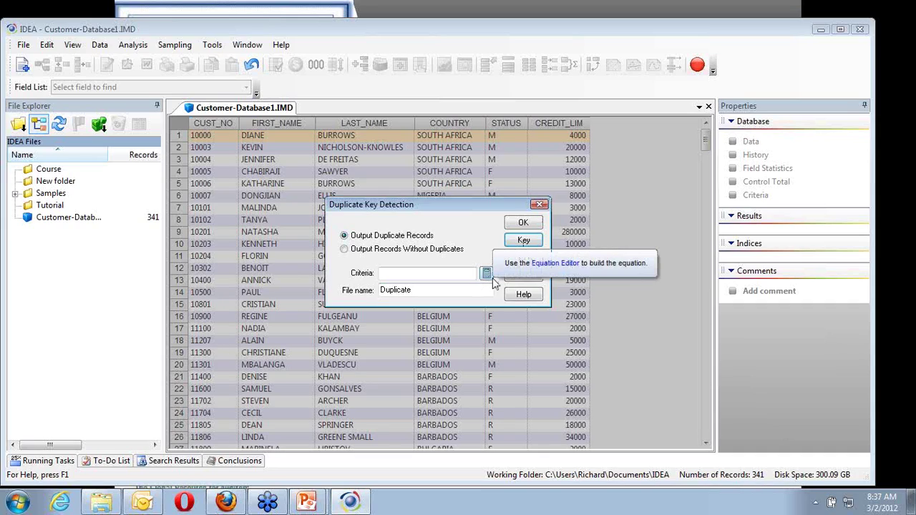
{"action": "left_click", "coordinate": [523, 223]}
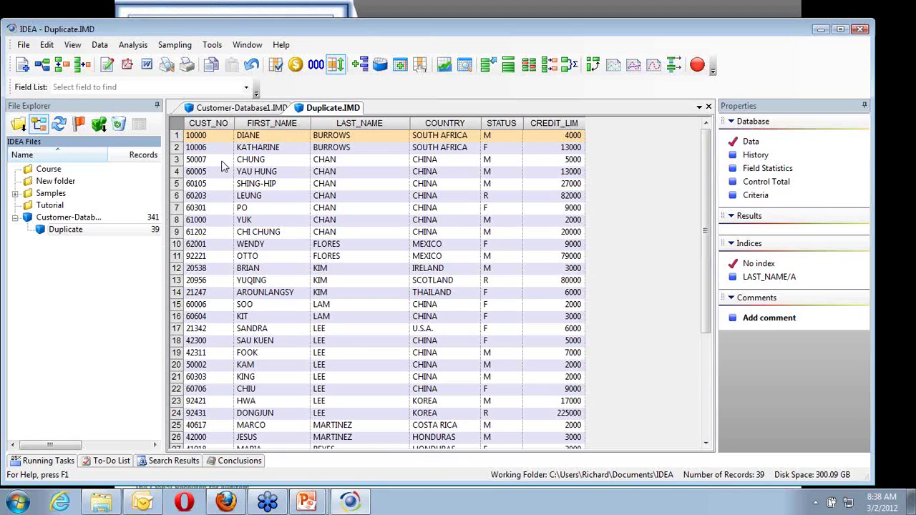
- Run Duplicate Key Detection on Customer-Database1 with LAST_NAME and FIRST_NAME ascending as the key, outputting duplicate records to Duplicate1
{"action": "left_click", "coordinate": [261, 108]}
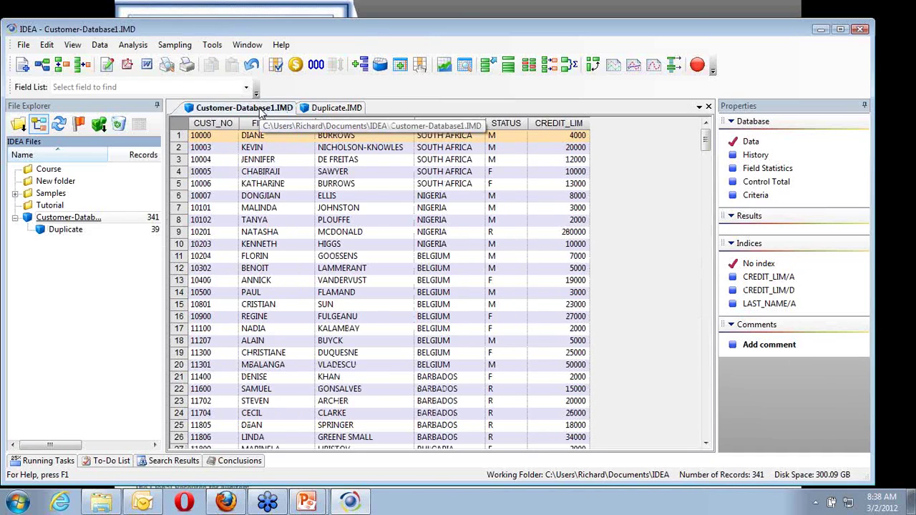
{"action": "left_click", "coordinate": [134, 46]}
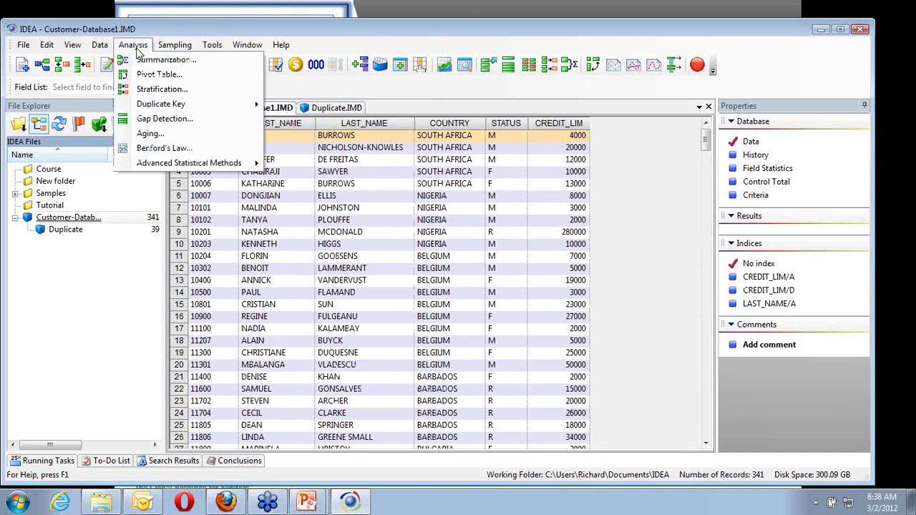
{"action": "mouse_move", "coordinate": [183, 108]}
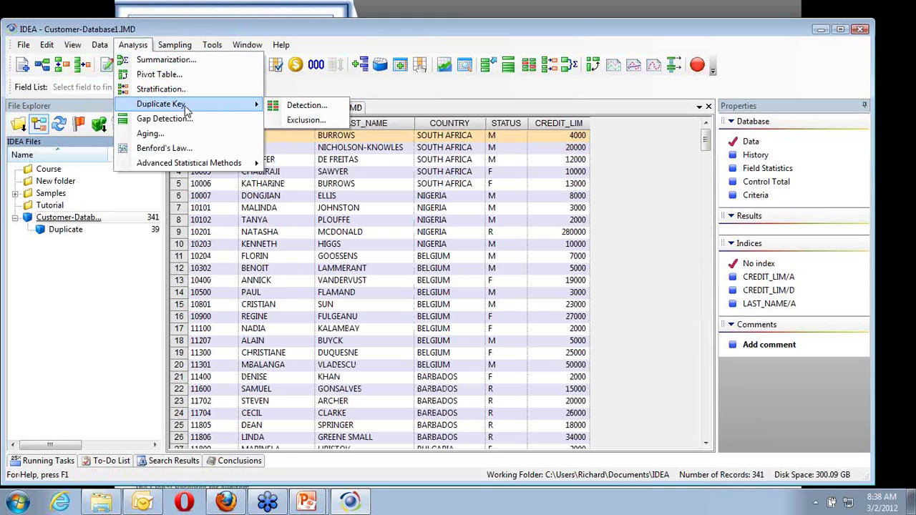
{"action": "left_click", "coordinate": [307, 105]}
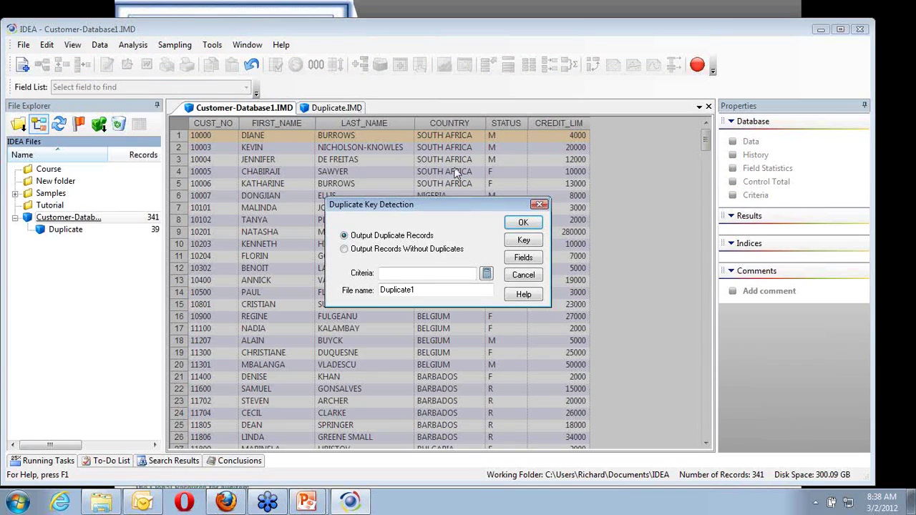
{"action": "left_click", "coordinate": [523, 240]}
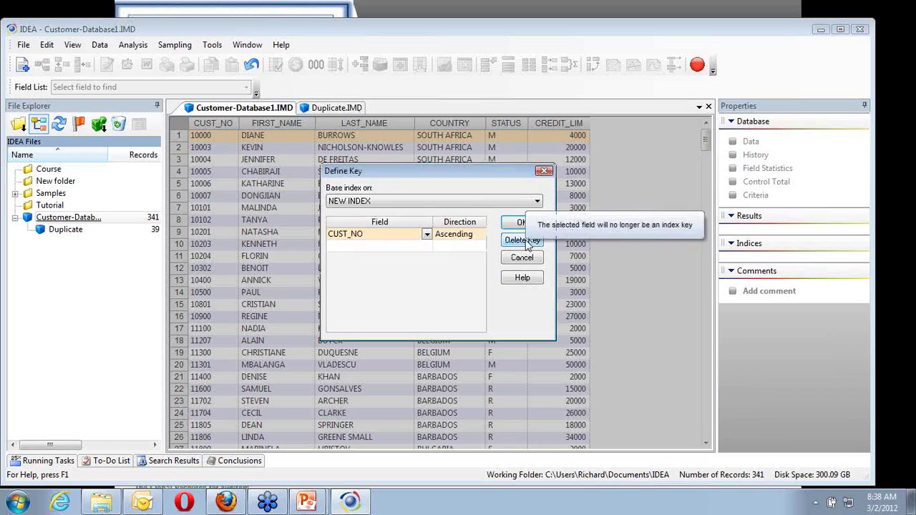
{"action": "left_click", "coordinate": [426, 235]}
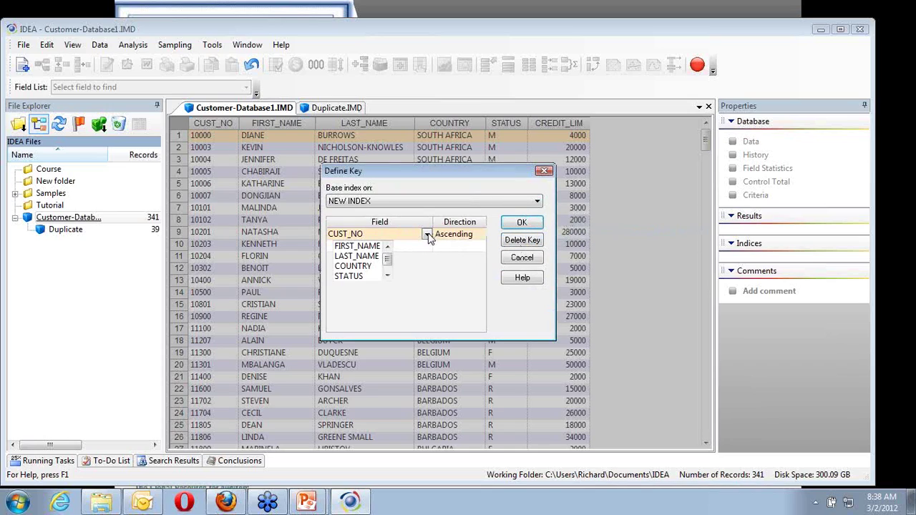
{"action": "left_click", "coordinate": [369, 257]}
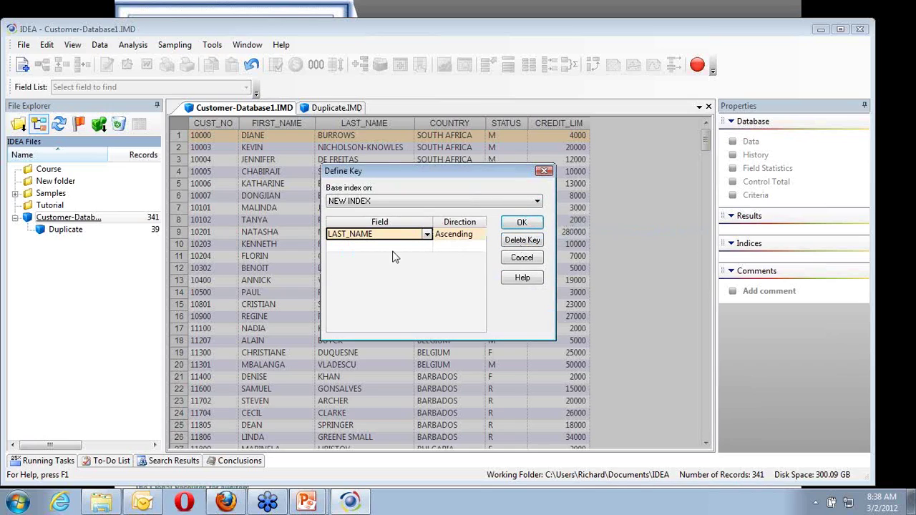
{"action": "left_click", "coordinate": [427, 246]}
{"action": "left_click", "coordinate": [427, 246]}
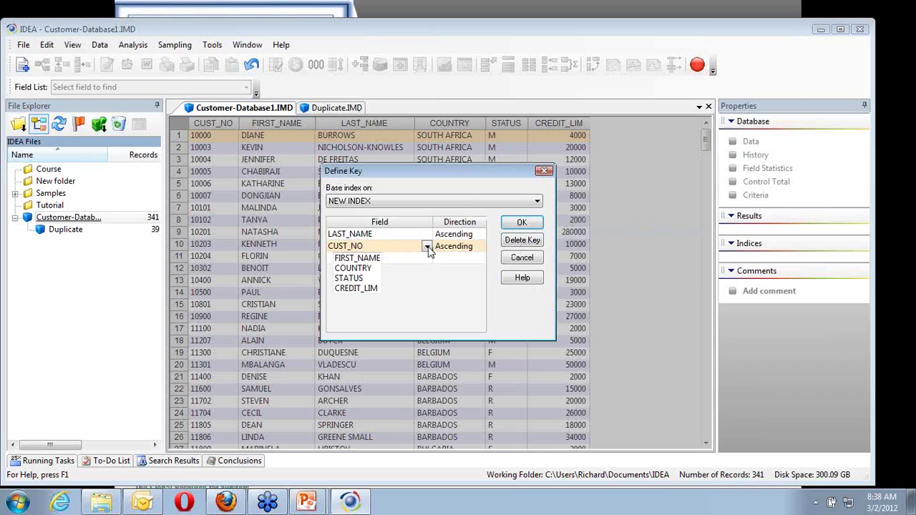
{"action": "left_click", "coordinate": [360, 260]}
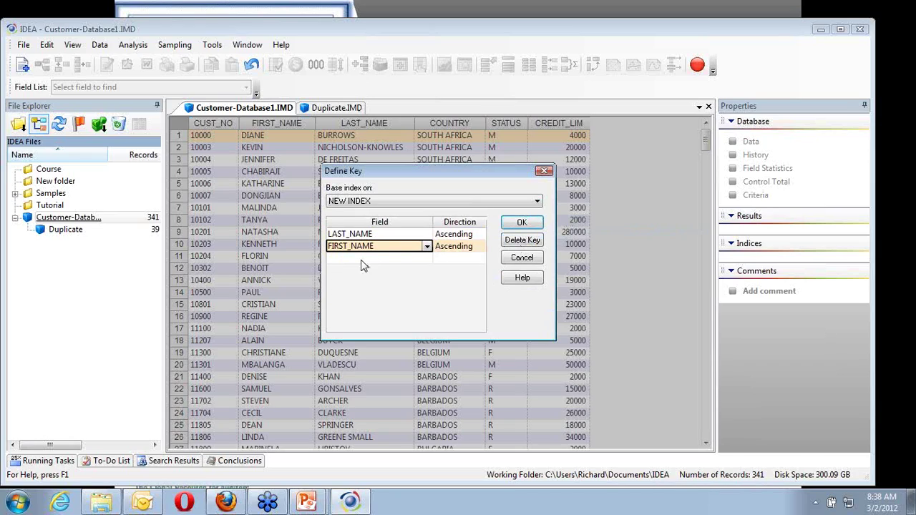
{"action": "left_click", "coordinate": [532, 225]}
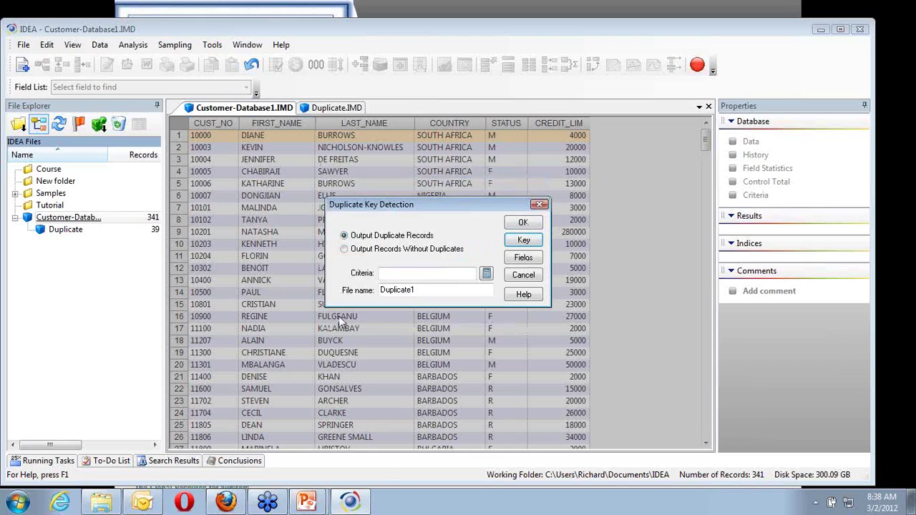
{"action": "left_click", "coordinate": [532, 223]}
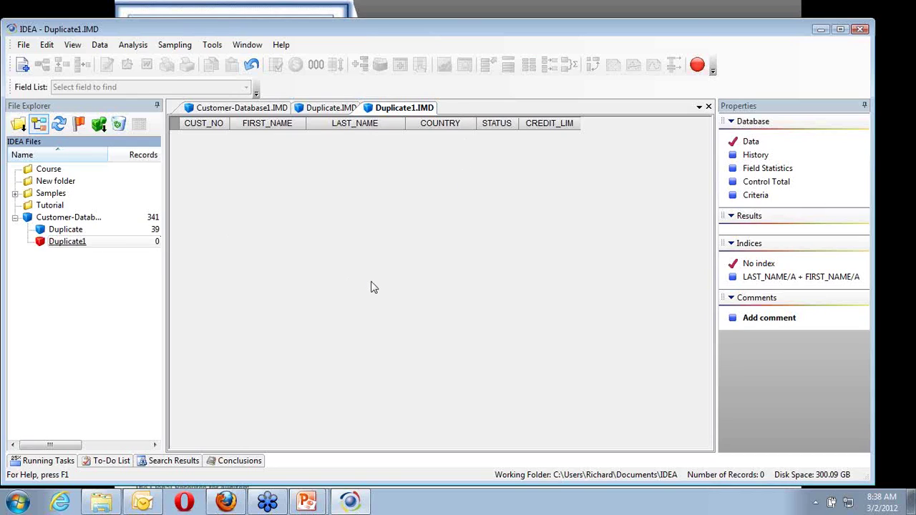
- Close the Duplicate1 database and delete it from the IDEA file list
{"action": "left_click", "coordinate": [708, 107]}
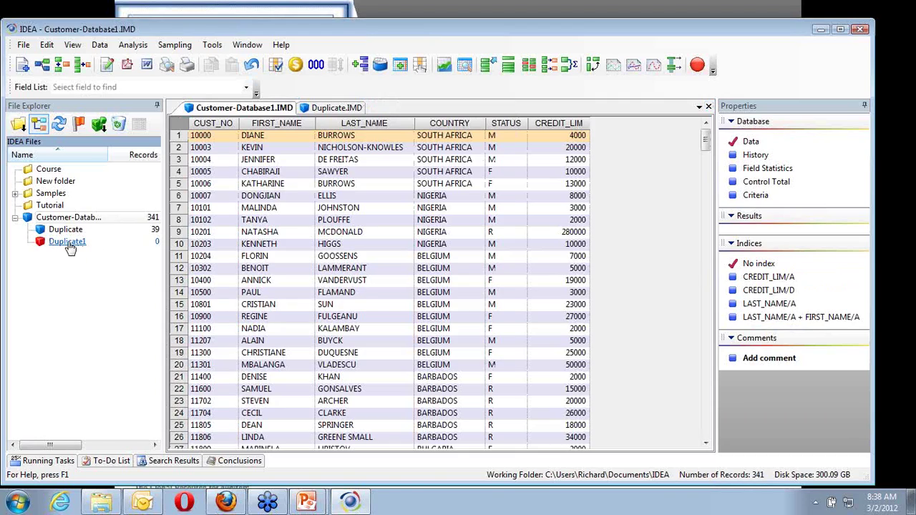
{"action": "right_click", "coordinate": [70, 248]}
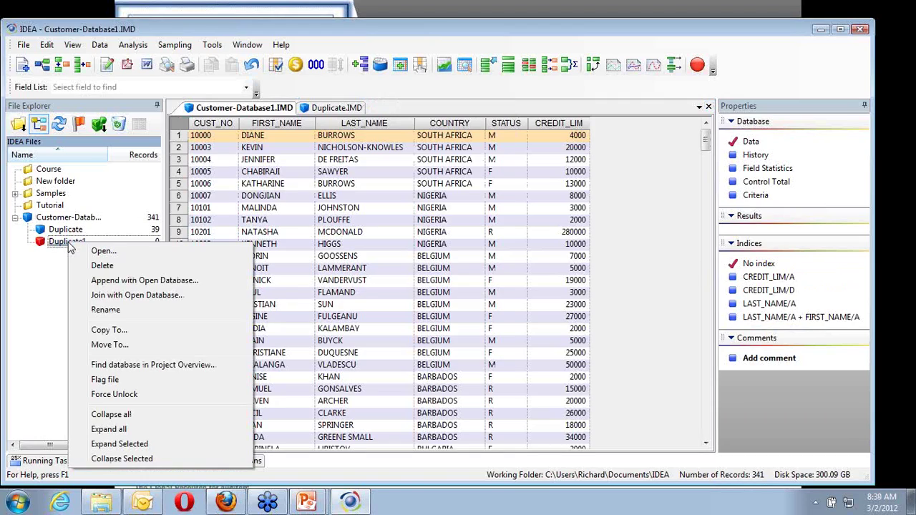
{"action": "left_click", "coordinate": [108, 269]}
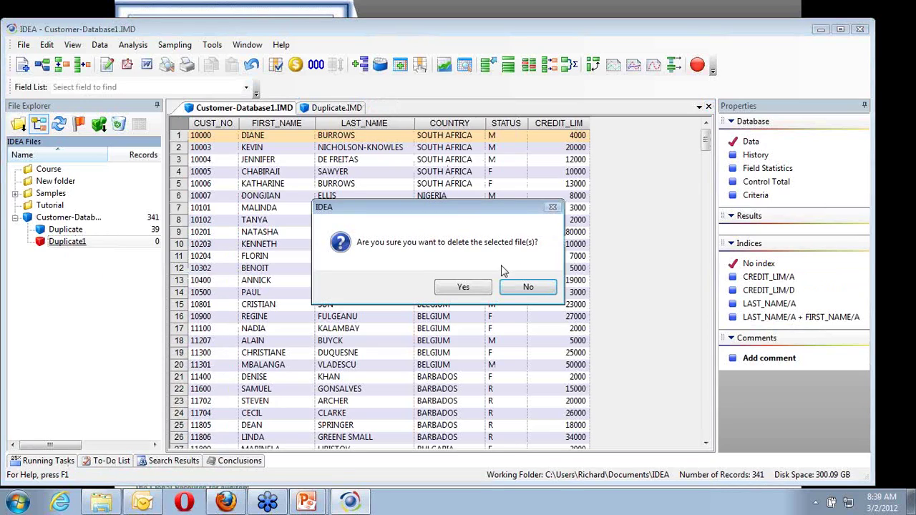
{"action": "left_click", "coordinate": [461, 286]}
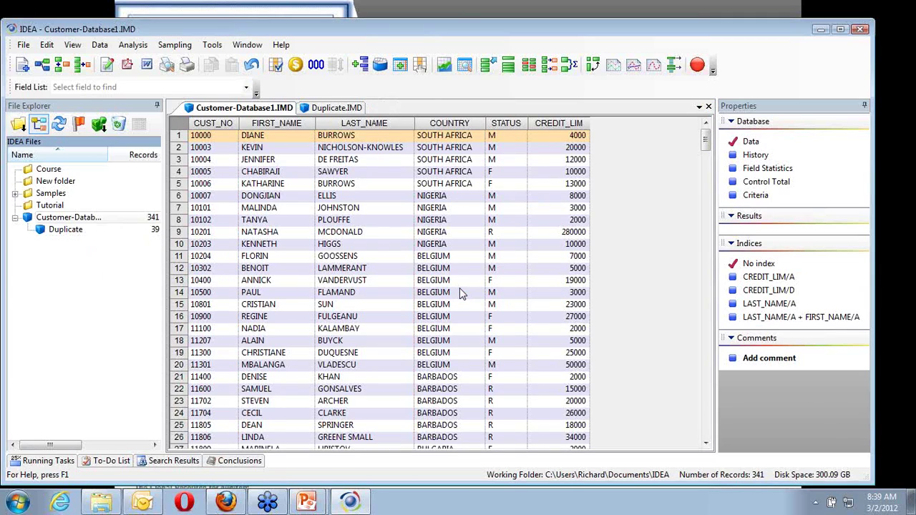
- Review the records in the Duplicate database down to the end of the list, and return to Customer-Database1
{"action": "left_click", "coordinate": [344, 108]}
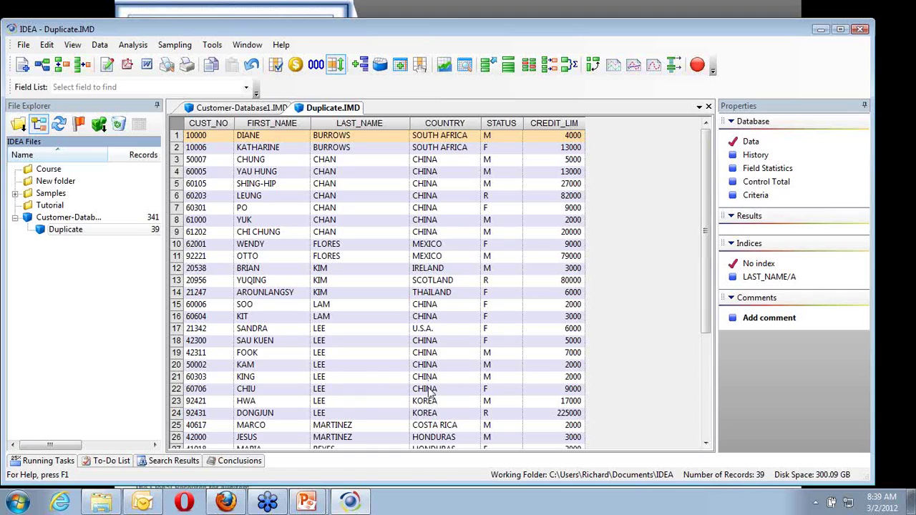
{"action": "left_click", "coordinate": [705, 416]}
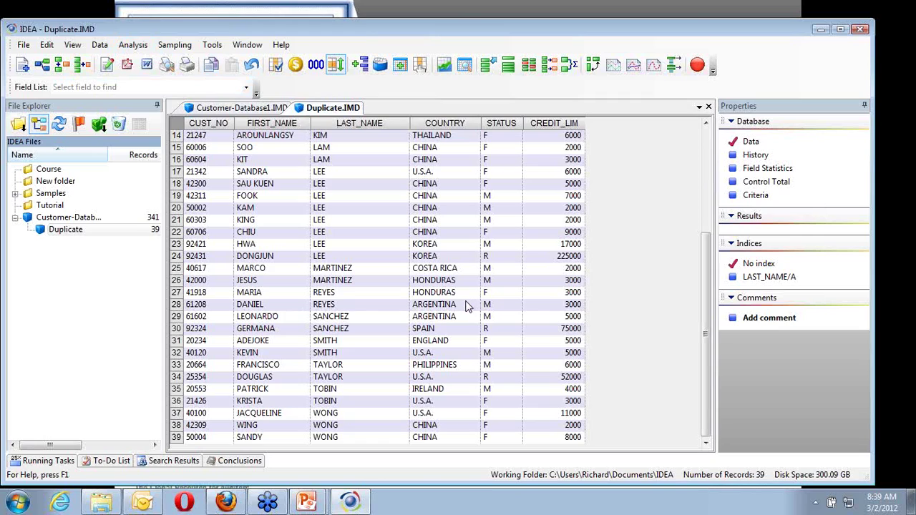
{"action": "left_click", "coordinate": [224, 108]}
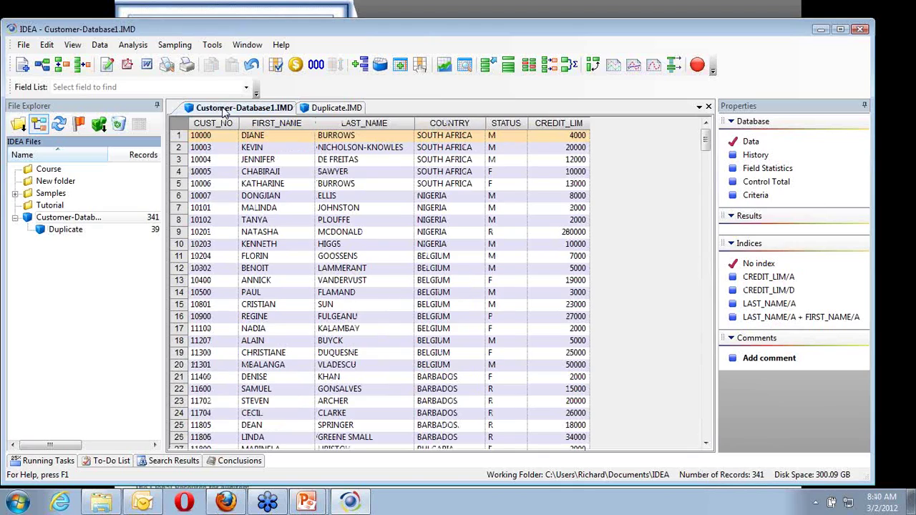
- Run Duplicate Key Detection on the Duplicate database with COUNTRY ascending as the key, outputting duplicate records to the file Duplicate1
{"action": "left_click", "coordinate": [342, 108]}
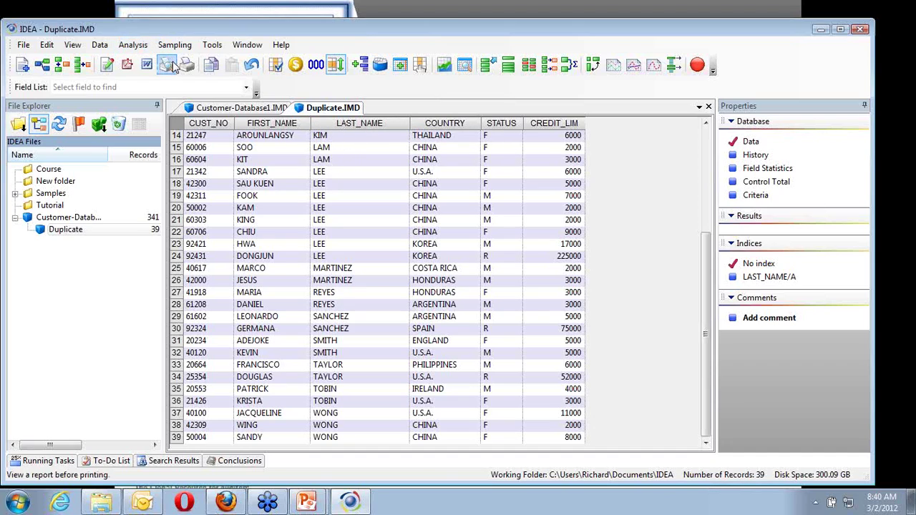
{"action": "left_click", "coordinate": [139, 47]}
{"action": "mouse_move", "coordinate": [149, 105]}
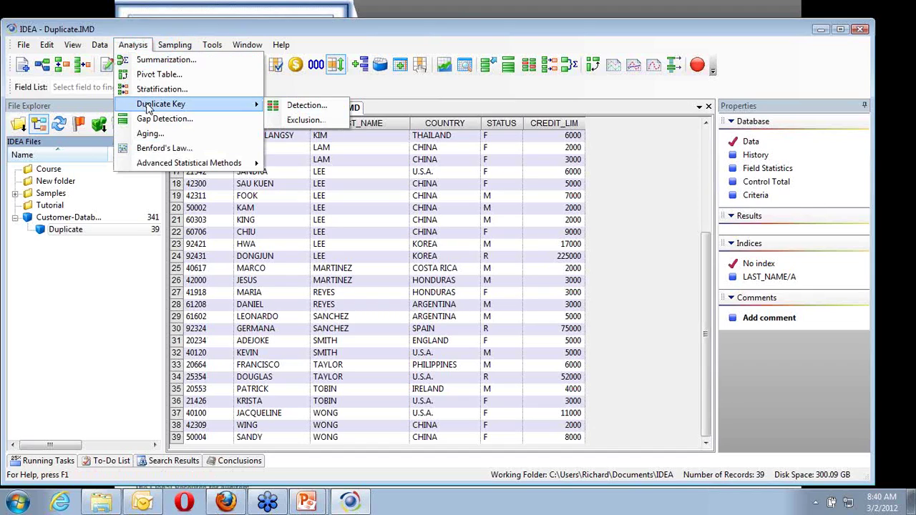
{"action": "left_click", "coordinate": [306, 106]}
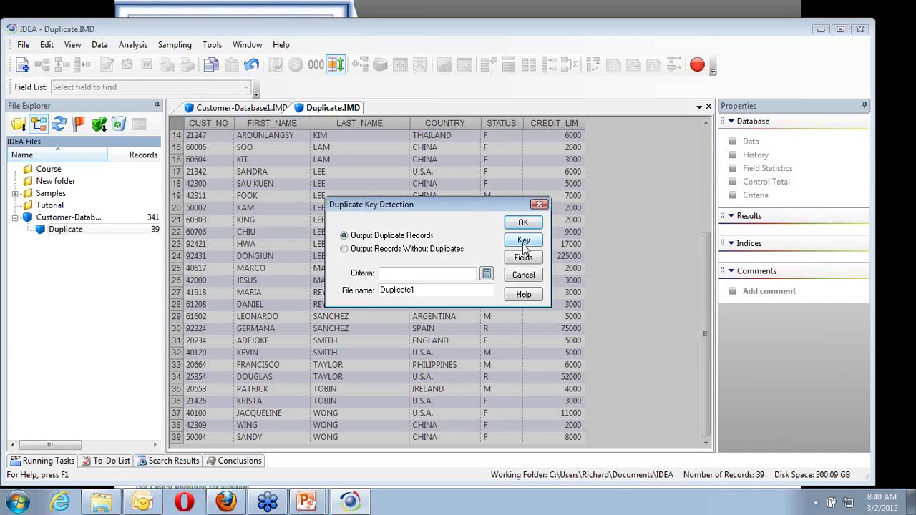
{"action": "left_click", "coordinate": [515, 242]}
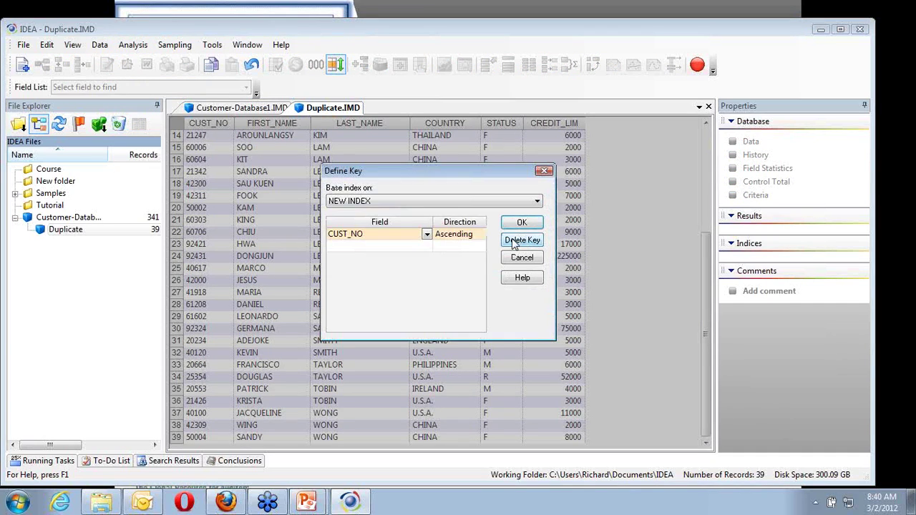
{"action": "left_click", "coordinate": [427, 234]}
{"action": "left_click", "coordinate": [367, 266]}
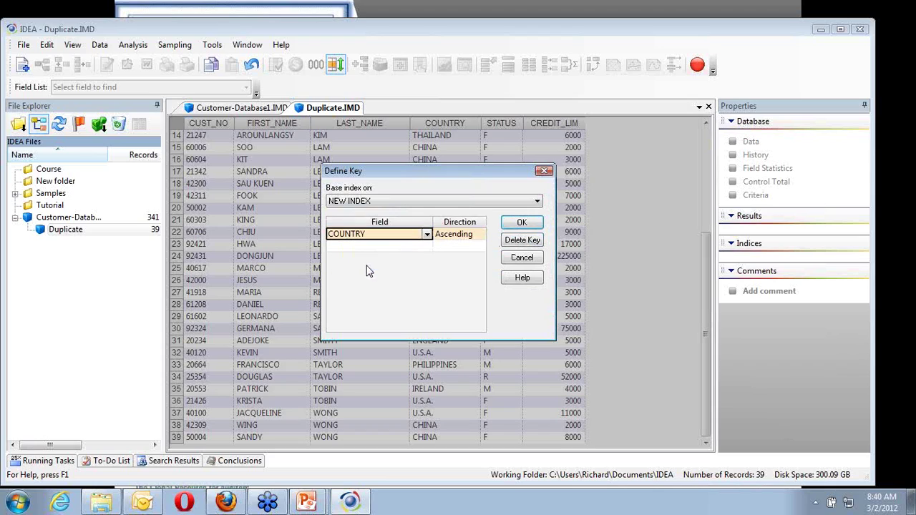
{"action": "left_click", "coordinate": [523, 223]}
{"action": "left_click", "coordinate": [523, 223]}
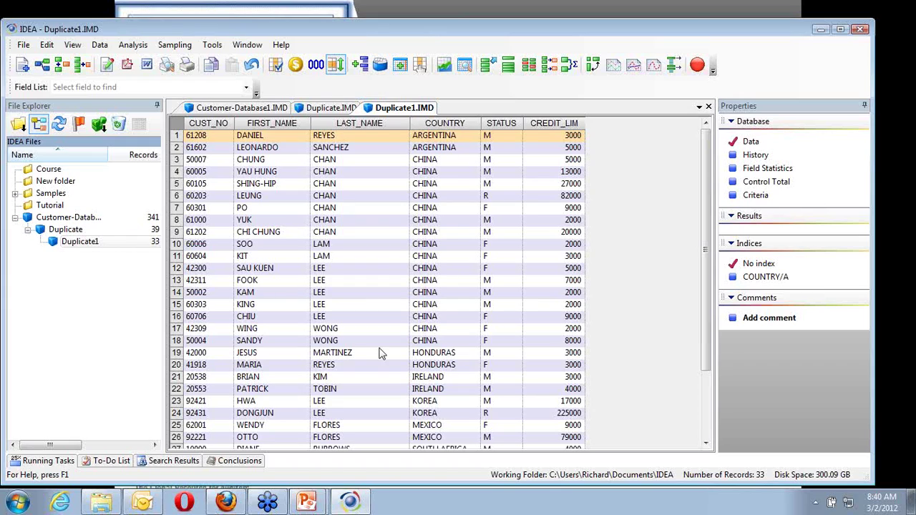
- Run Duplicate Key Detection on Customer-Database1 with COUNTRY ascending as the key, outputting duplicate records to the file Duplicate2
{"action": "left_click", "coordinate": [337, 111]}
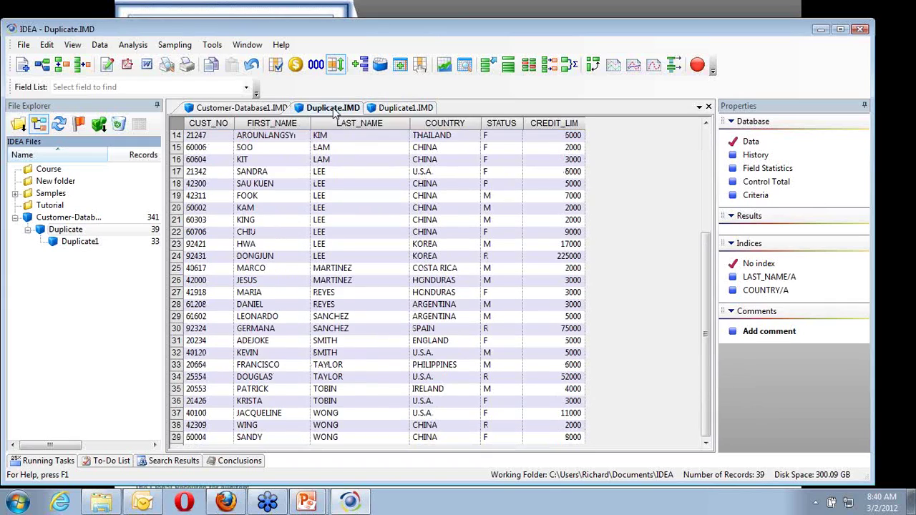
{"action": "left_click", "coordinate": [258, 112]}
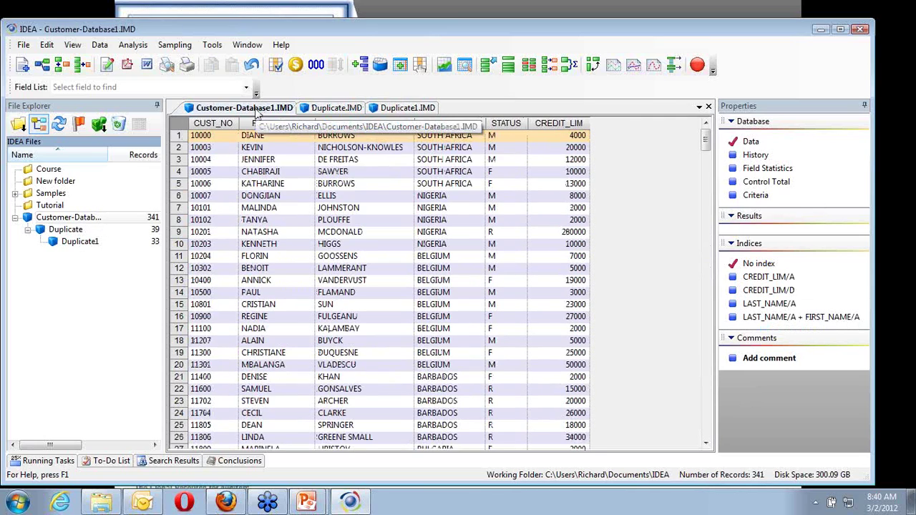
{"action": "left_click", "coordinate": [403, 109]}
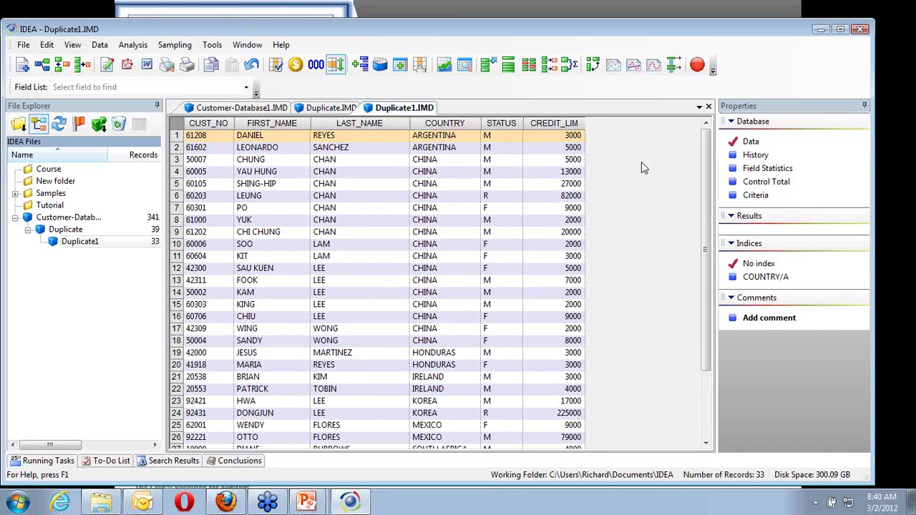
{"action": "left_click", "coordinate": [261, 113]}
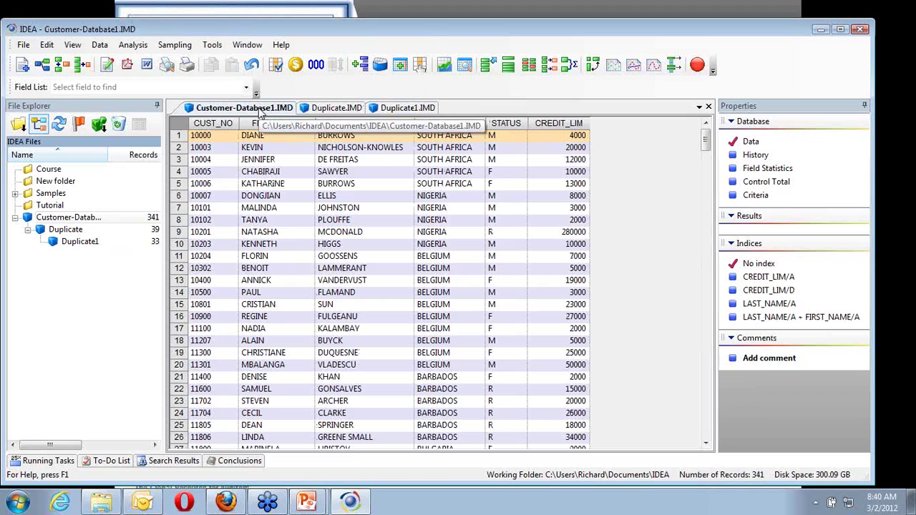
{"action": "left_click", "coordinate": [134, 45]}
{"action": "mouse_move", "coordinate": [170, 107]}
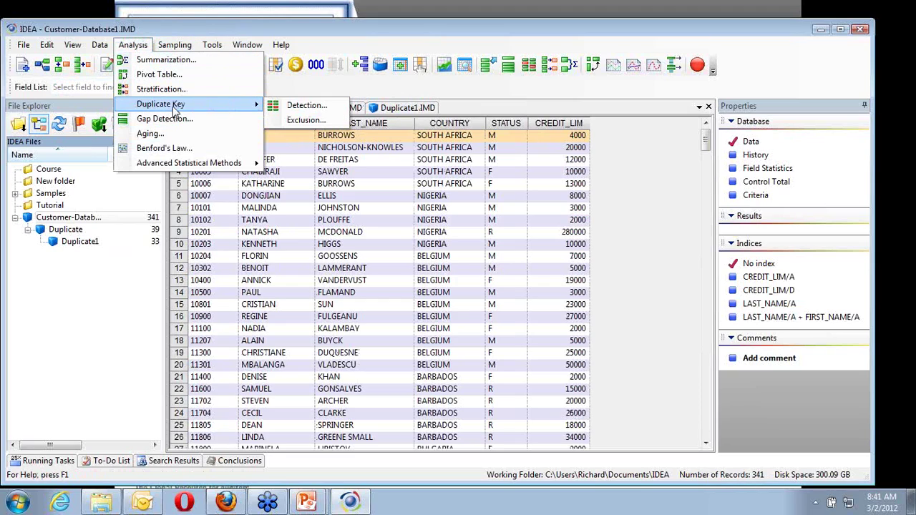
{"action": "left_click", "coordinate": [297, 109]}
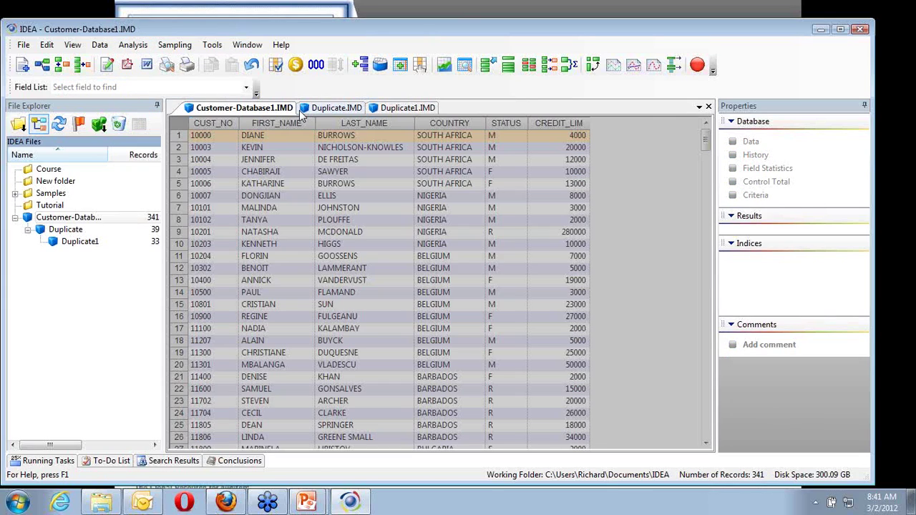
{"action": "left_click", "coordinate": [523, 242]}
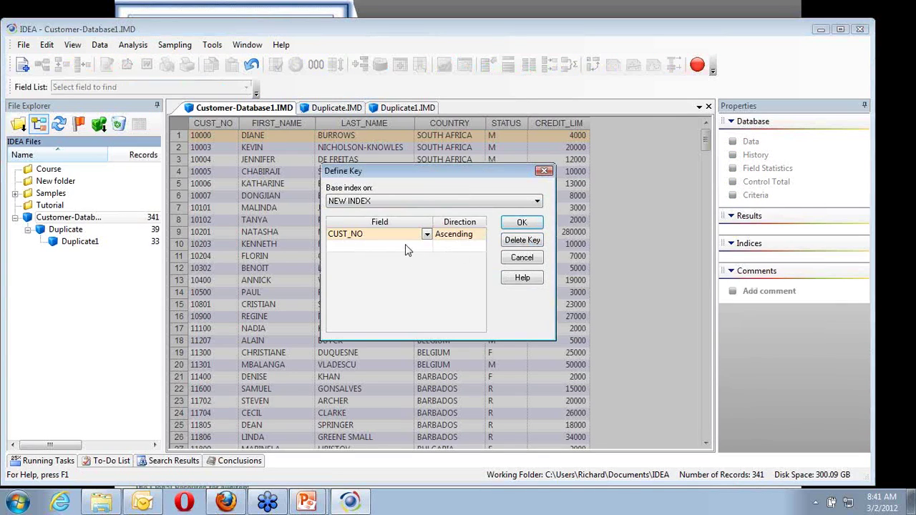
{"action": "left_click", "coordinate": [426, 234]}
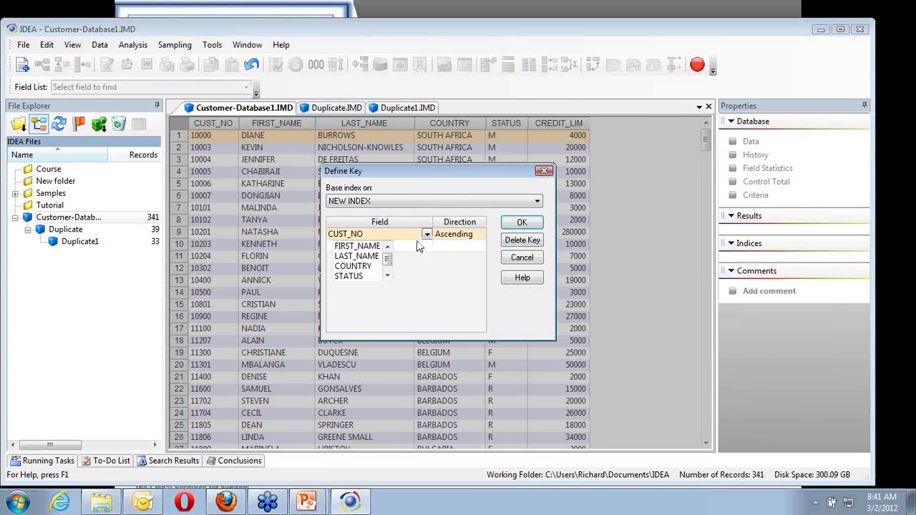
{"action": "left_click", "coordinate": [379, 266]}
{"action": "left_click", "coordinate": [519, 223]}
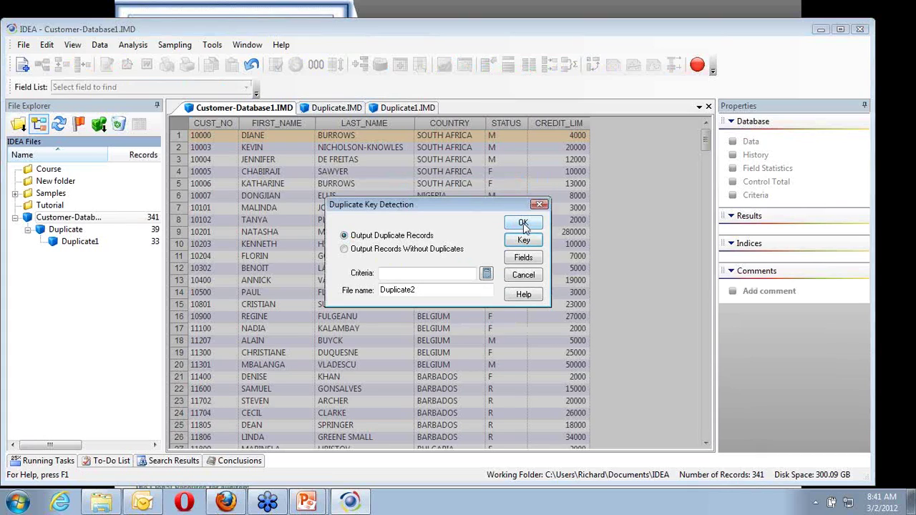
{"action": "left_click", "coordinate": [522, 224]}
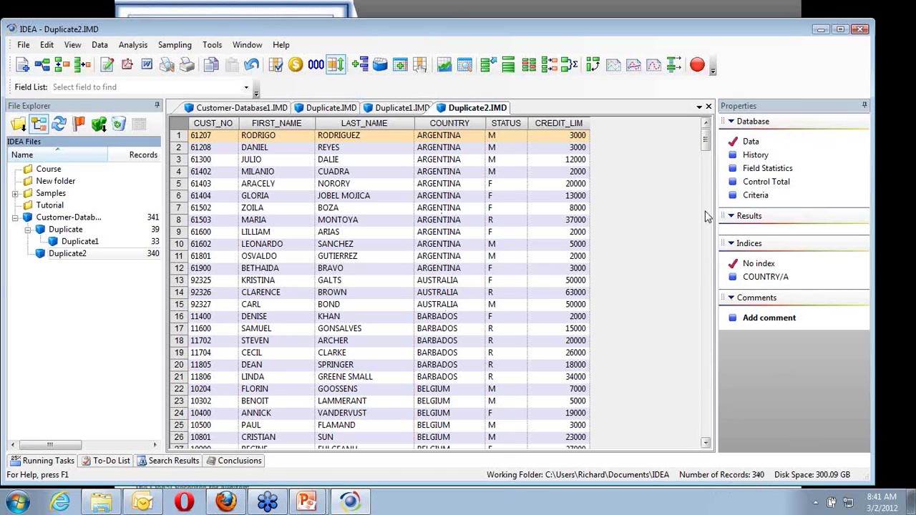
- Review the Duplicate2 records grouped by country and delete the Duplicate2 database from the IDEA file list
{"action": "left_click_drag", "start_coordinate": [704, 141], "coordinate": [708, 257]}
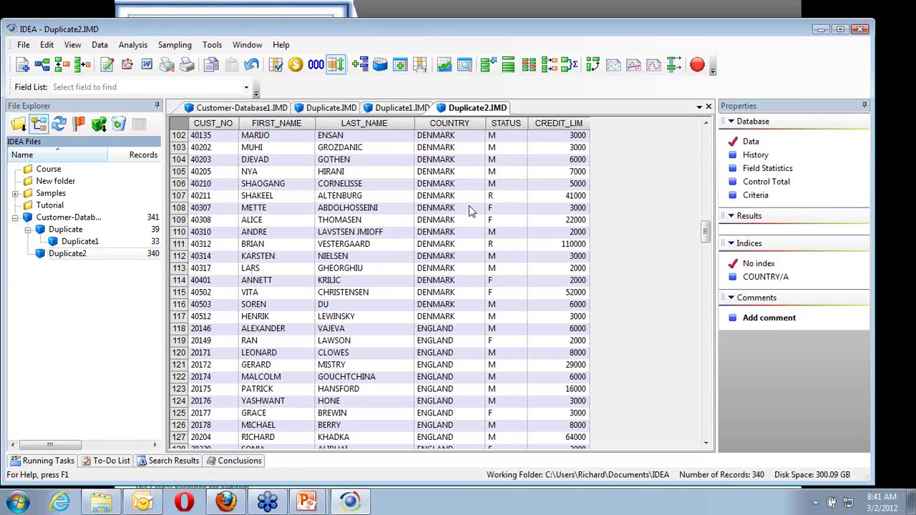
{"action": "right_click", "coordinate": [81, 259]}
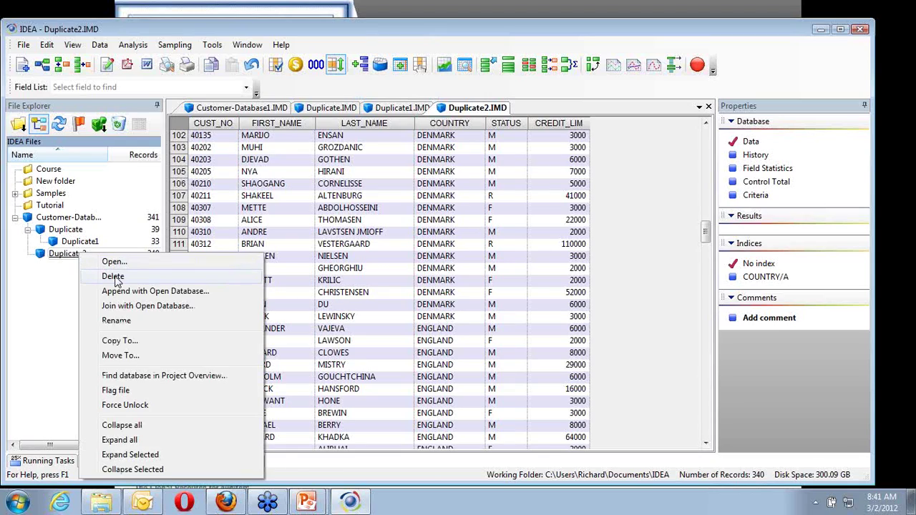
{"action": "left_click", "coordinate": [86, 279]}
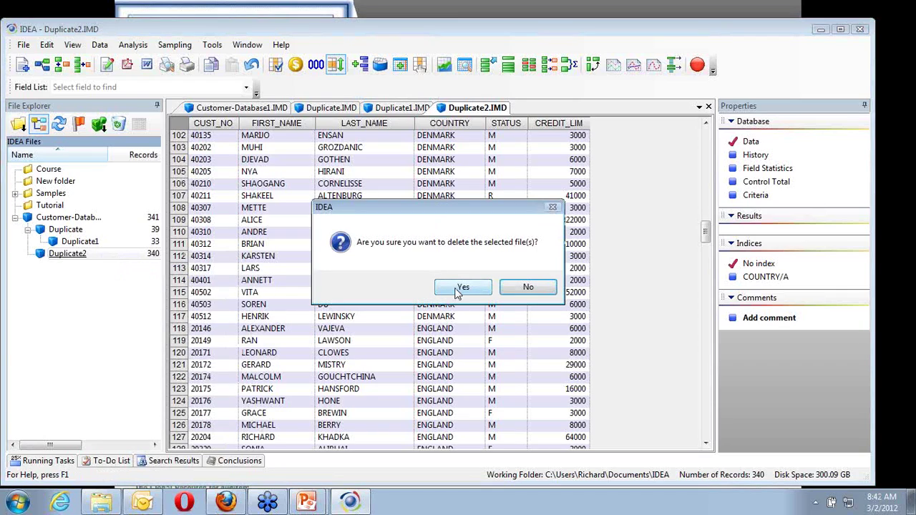
{"action": "left_click", "coordinate": [463, 288]}
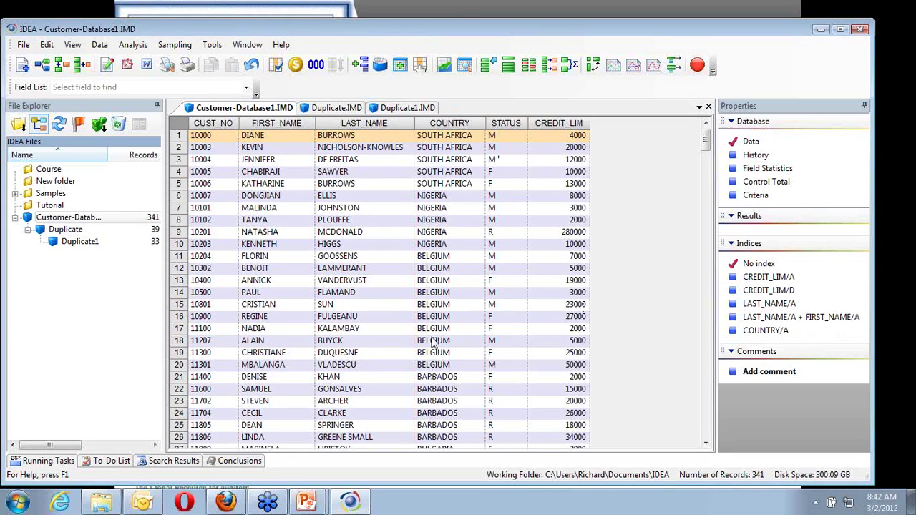
- Delete the Duplicate1 and Duplicate databases from the IDEA file list, keeping only Customer-Database1
{"action": "left_click", "coordinate": [342, 111]}
{"action": "left_click", "coordinate": [410, 109]}
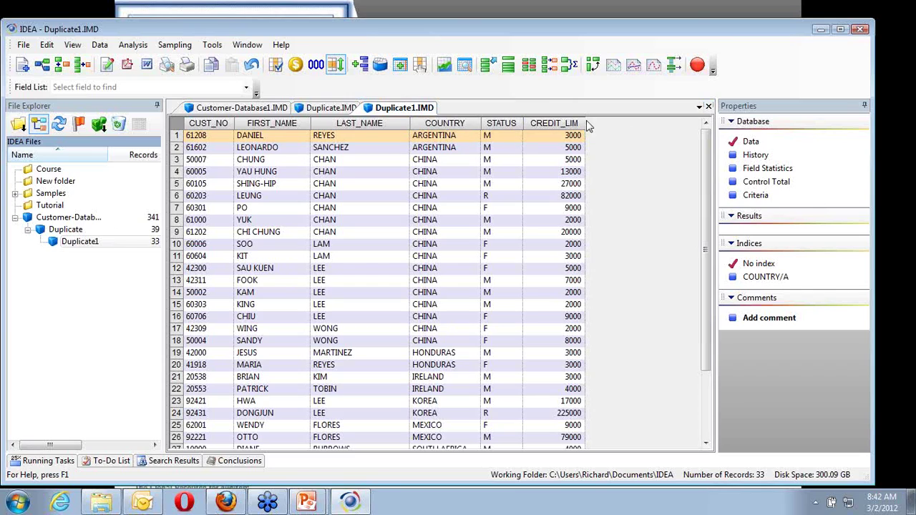
{"action": "right_click", "coordinate": [79, 243]}
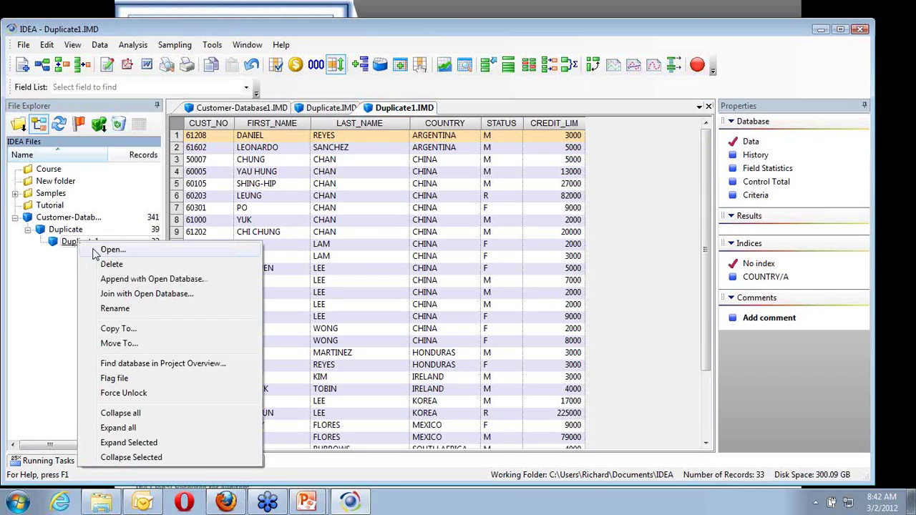
{"action": "left_click", "coordinate": [112, 264]}
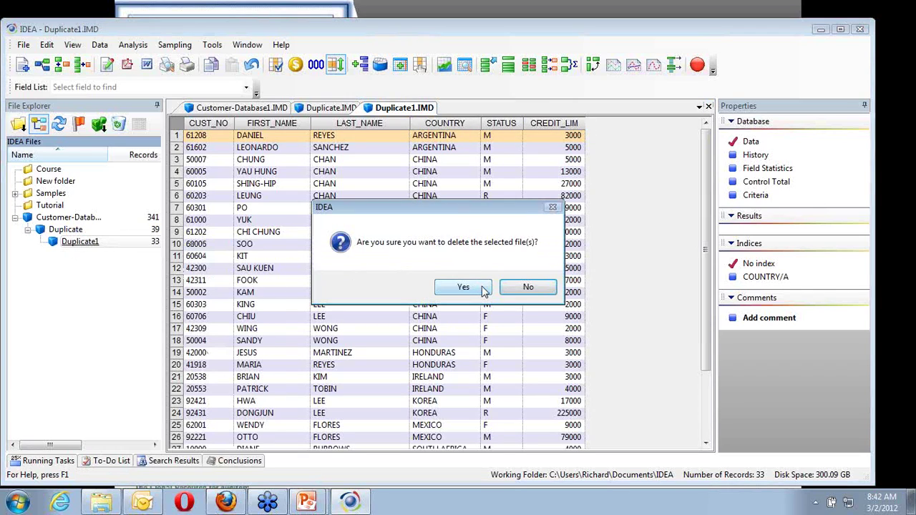
{"action": "left_click", "coordinate": [463, 287]}
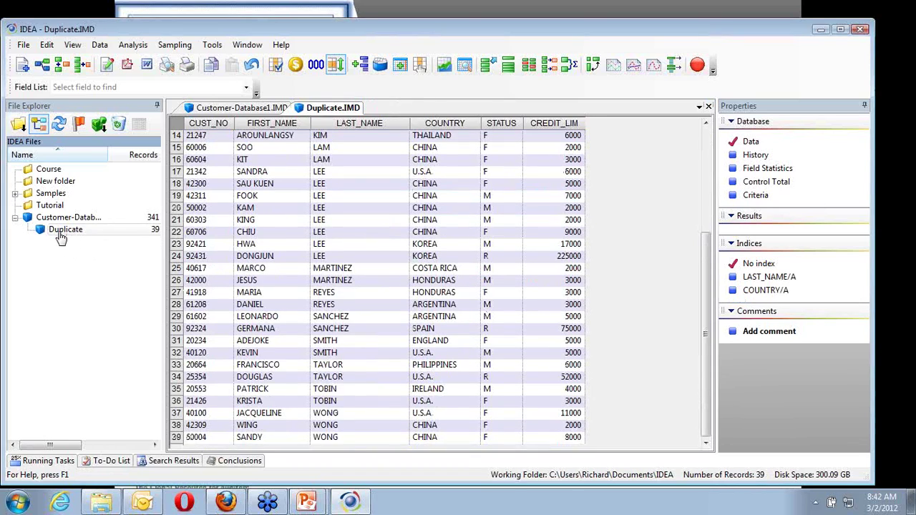
{"action": "right_click", "coordinate": [60, 233]}
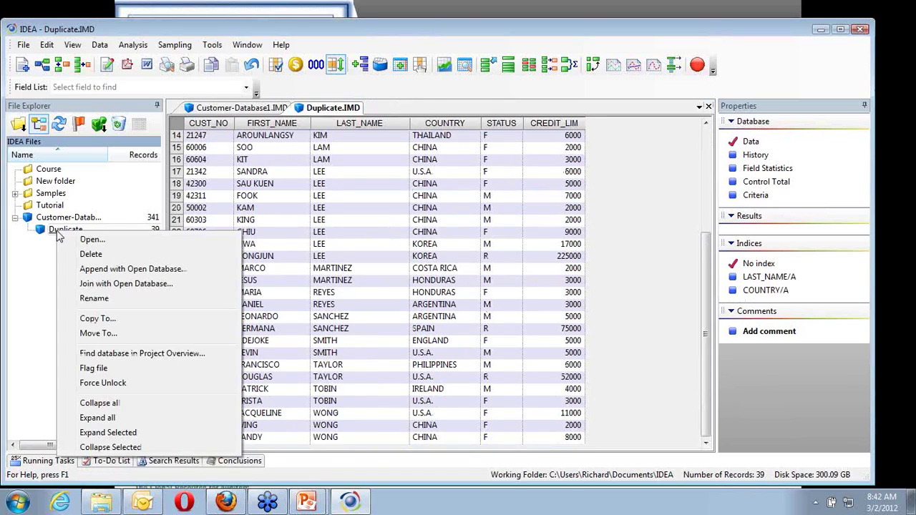
{"action": "left_click", "coordinate": [91, 254]}
{"action": "left_click", "coordinate": [480, 289]}
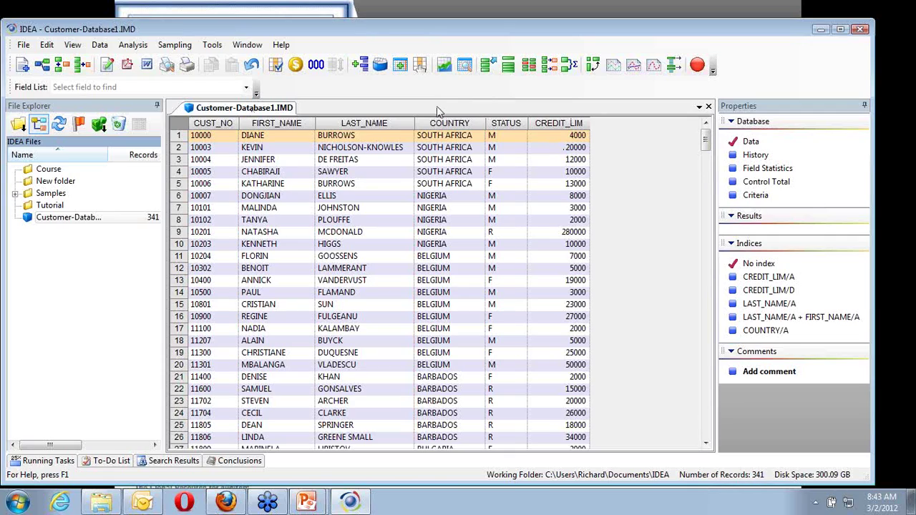
- Run Duplicate Key Detection on Customer-Database1 with CREDIT_LIM ascending as the key, outputting duplicate records to the file Duplicate
{"action": "left_click", "coordinate": [136, 45]}
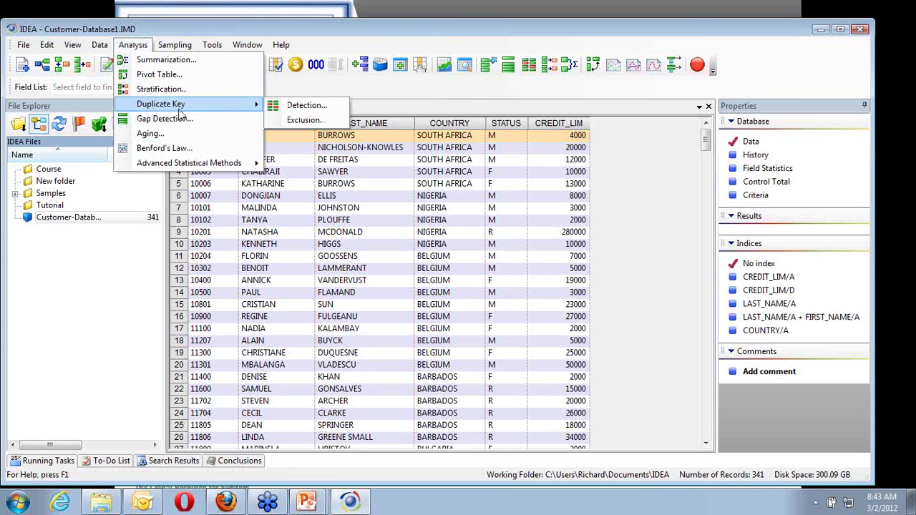
{"action": "left_click", "coordinate": [301, 105]}
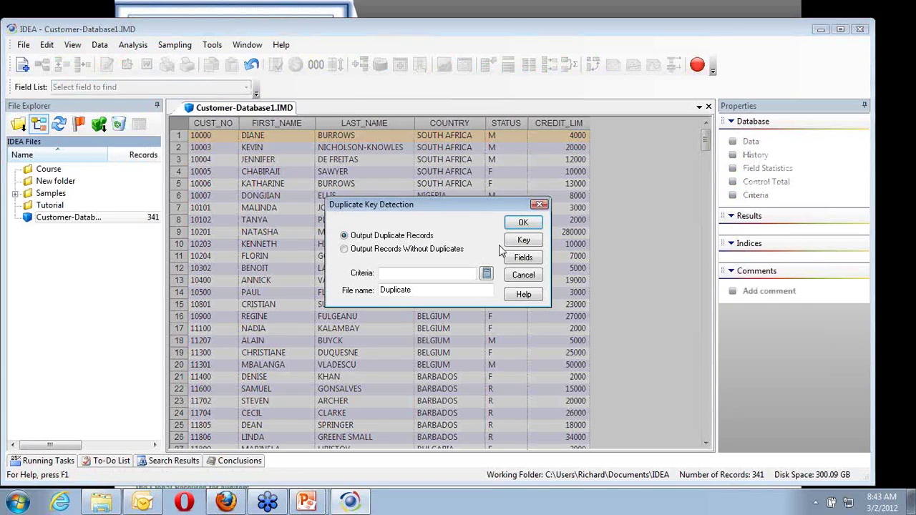
{"action": "left_click", "coordinate": [523, 242]}
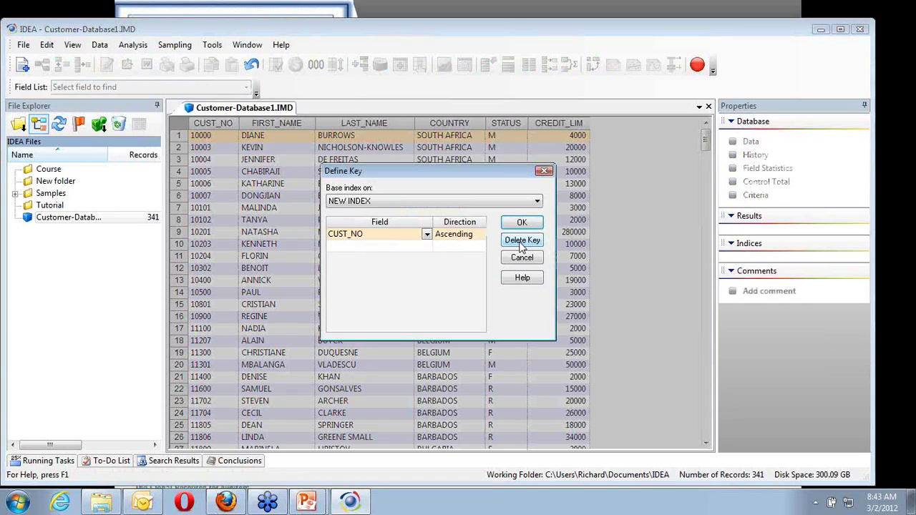
{"action": "left_click", "coordinate": [426, 234]}
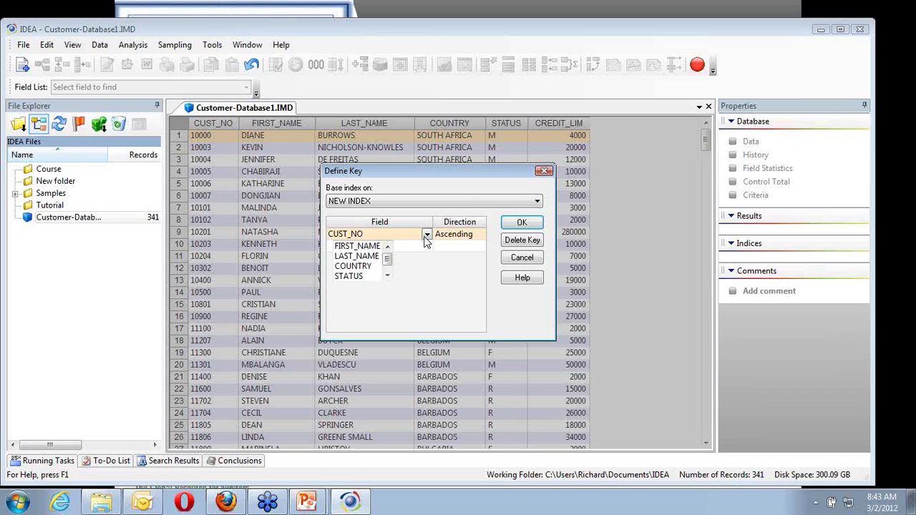
{"action": "left_click", "coordinate": [387, 276]}
{"action": "left_click", "coordinate": [370, 278]}
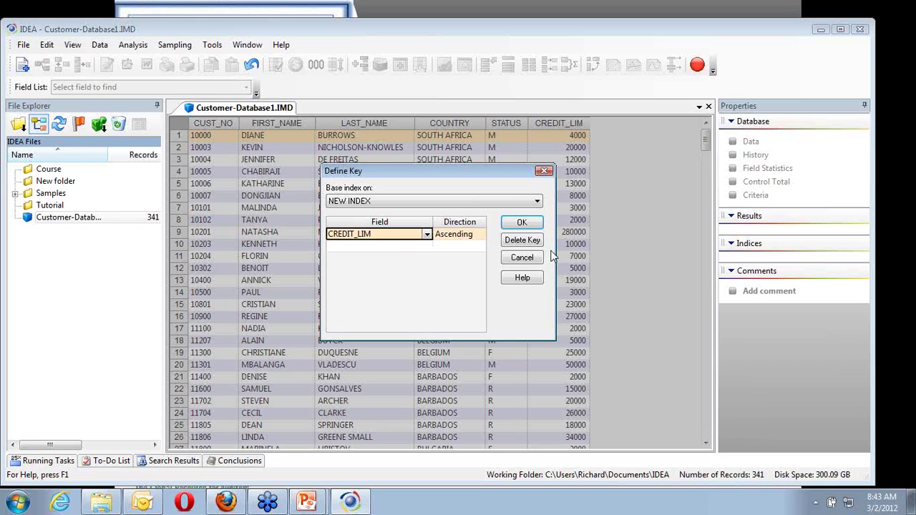
{"action": "left_click", "coordinate": [525, 224]}
{"action": "left_click", "coordinate": [532, 224]}
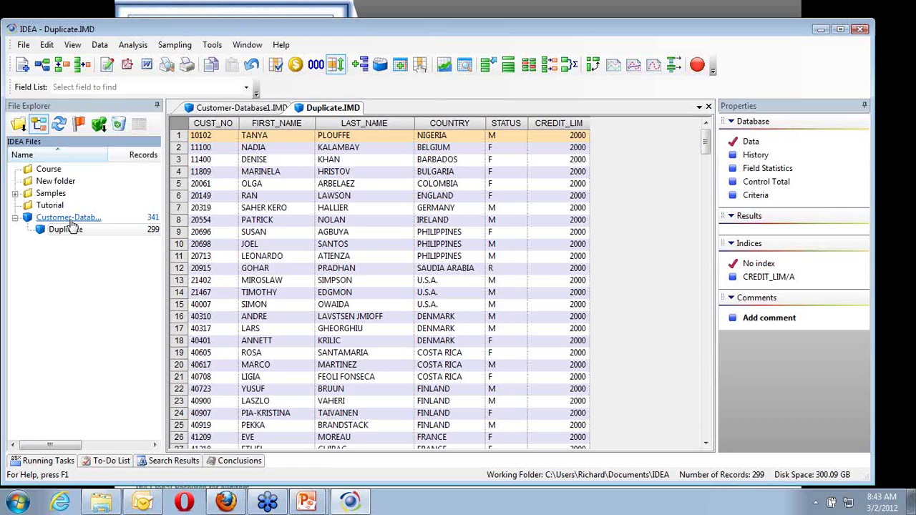
- Run Duplicate Key Detection on Customer-Database1 with CREDIT_LIM ascending as the key, outputting records without duplicates to the file Non-duplicate
{"action": "left_click", "coordinate": [243, 109]}
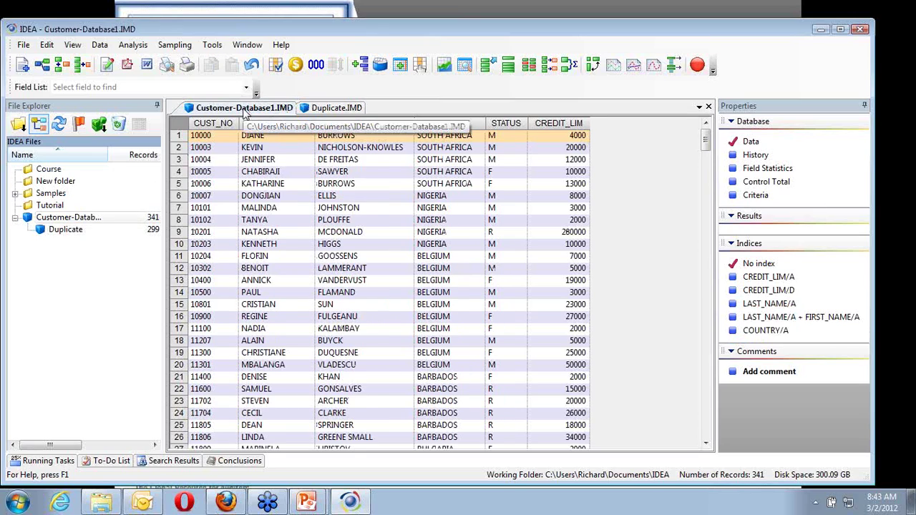
{"action": "left_click", "coordinate": [134, 45]}
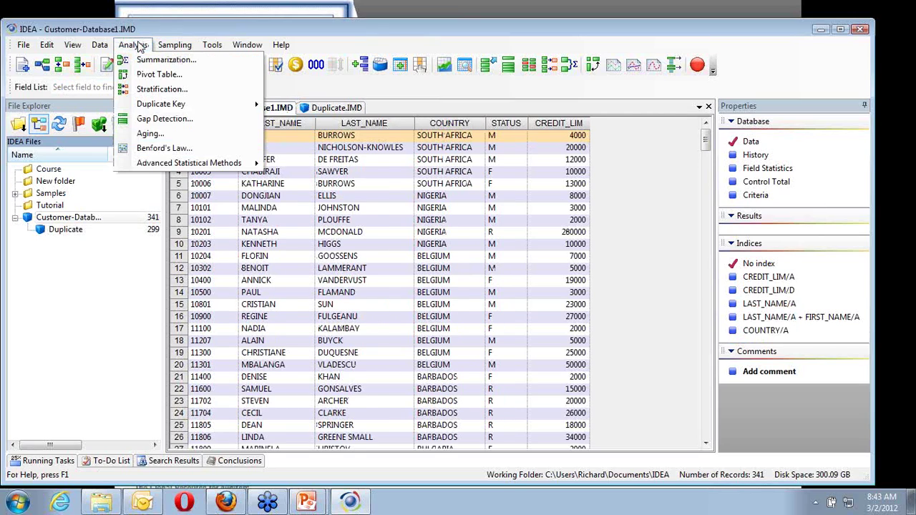
{"action": "mouse_move", "coordinate": [251, 105]}
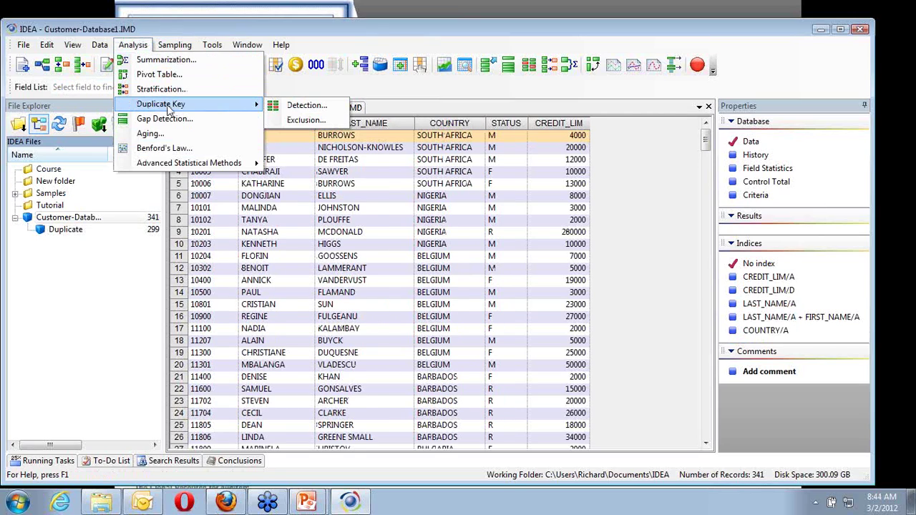
{"action": "left_click", "coordinate": [305, 111]}
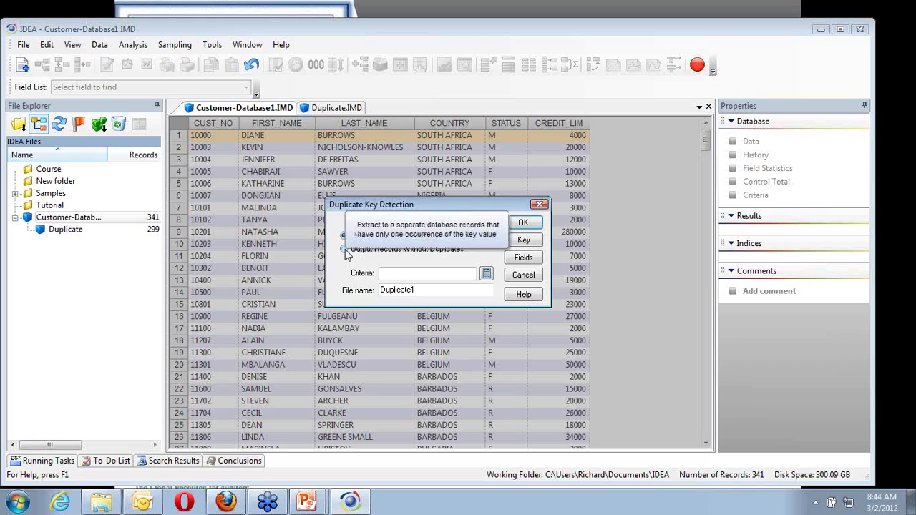
{"action": "left_click", "coordinate": [344, 250]}
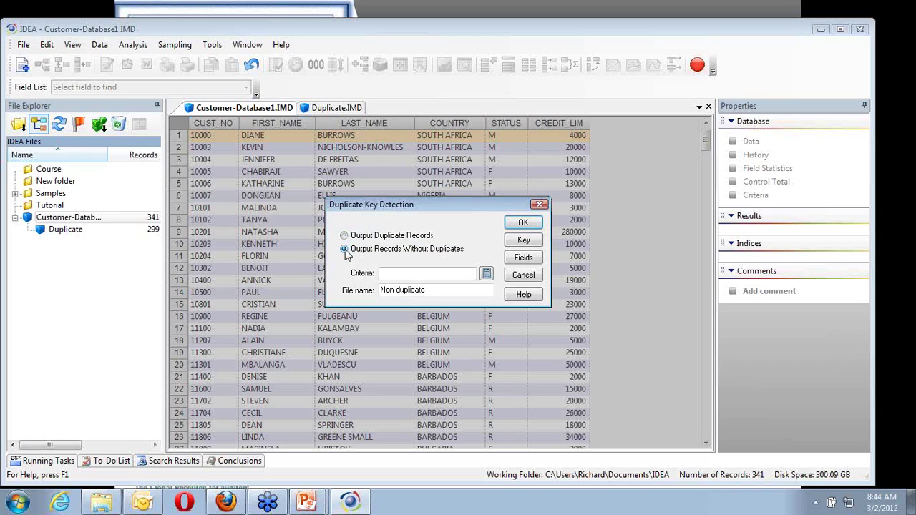
{"action": "left_click", "coordinate": [535, 242]}
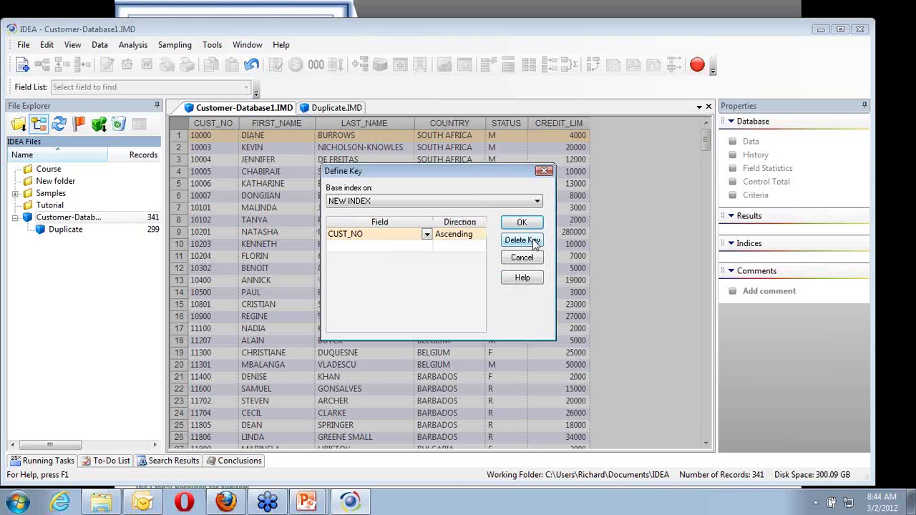
{"action": "left_click", "coordinate": [427, 235]}
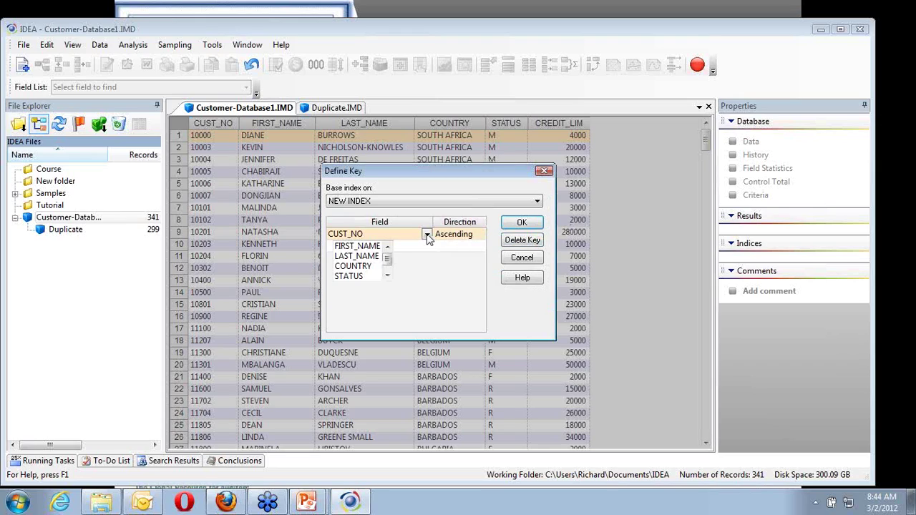
{"action": "scroll", "coordinate": [367, 279], "scroll_direction": "down", "scroll_amount": 2}
{"action": "left_click", "coordinate": [367, 277]}
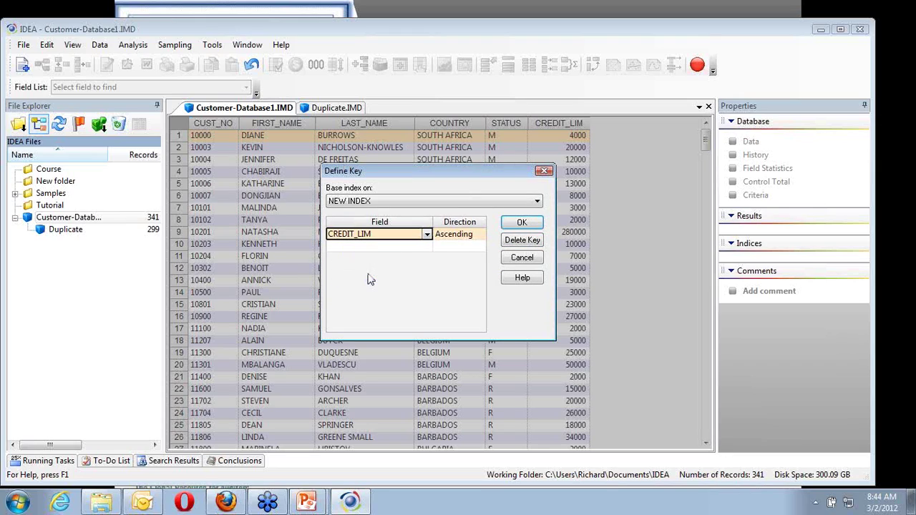
{"action": "left_click", "coordinate": [521, 223]}
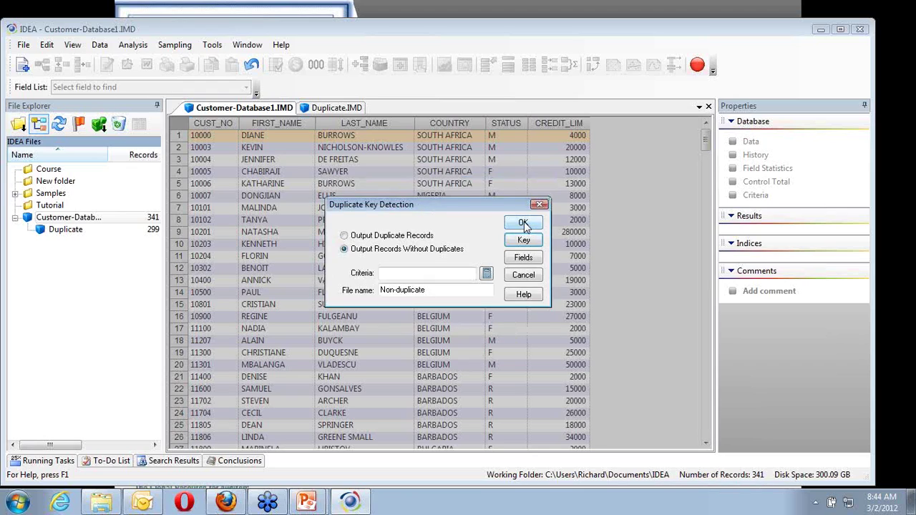
{"action": "left_click", "coordinate": [524, 224]}
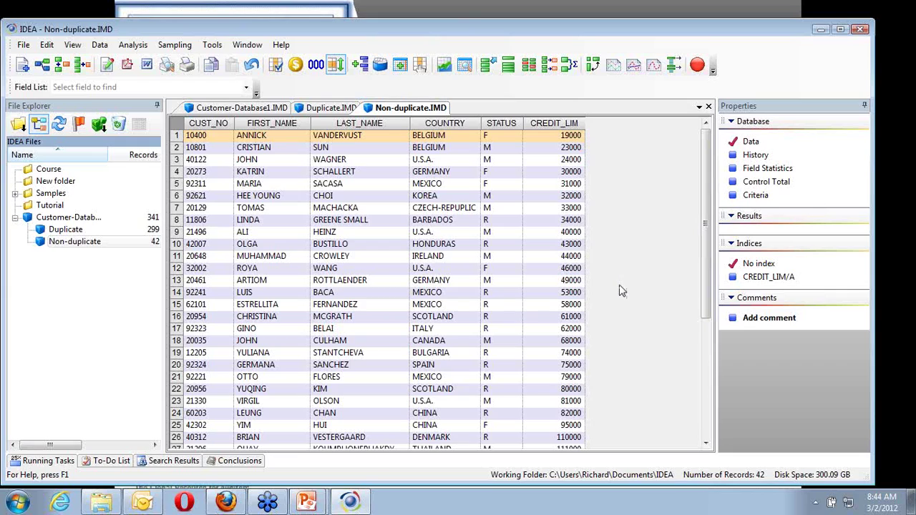
- Compare the Duplicate and Non-duplicate results through to the last non-duplicate record, and close both databases
{"action": "left_click", "coordinate": [327, 110]}
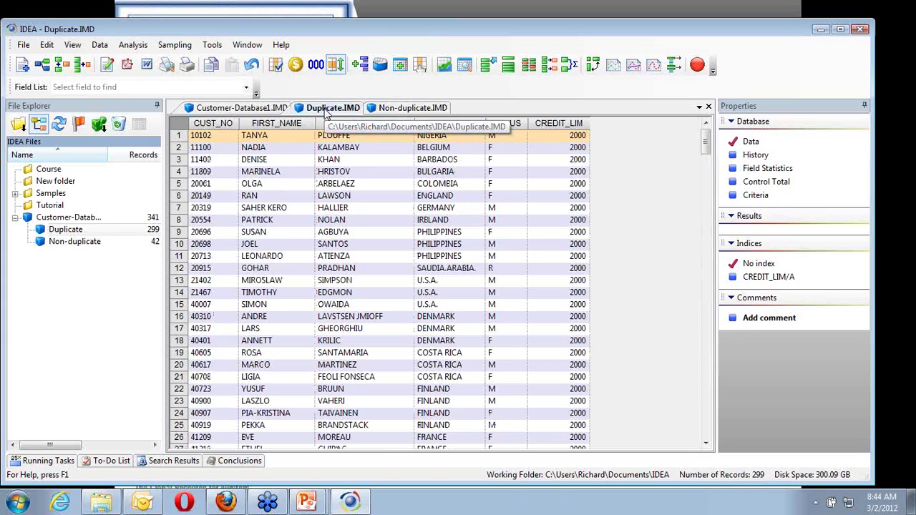
{"action": "left_click", "coordinate": [430, 109]}
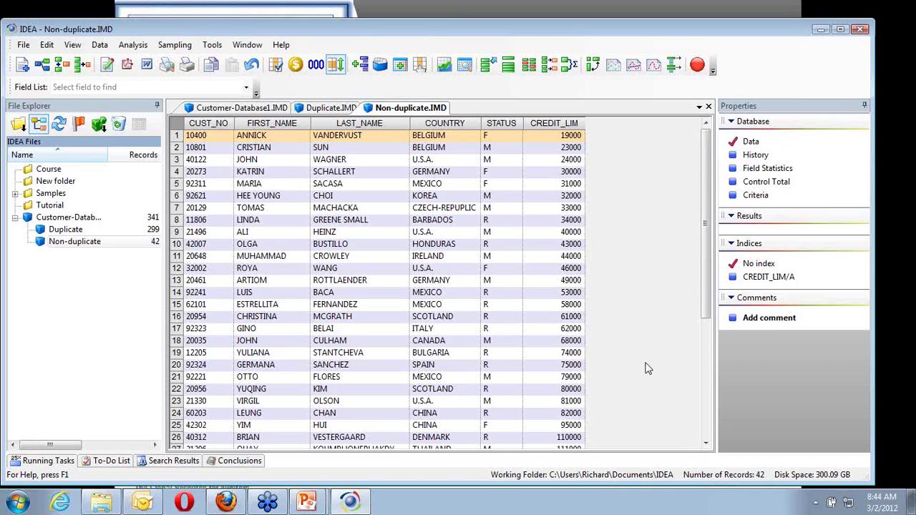
{"action": "left_click_drag", "start_coordinate": [706, 312], "coordinate": [707, 432]}
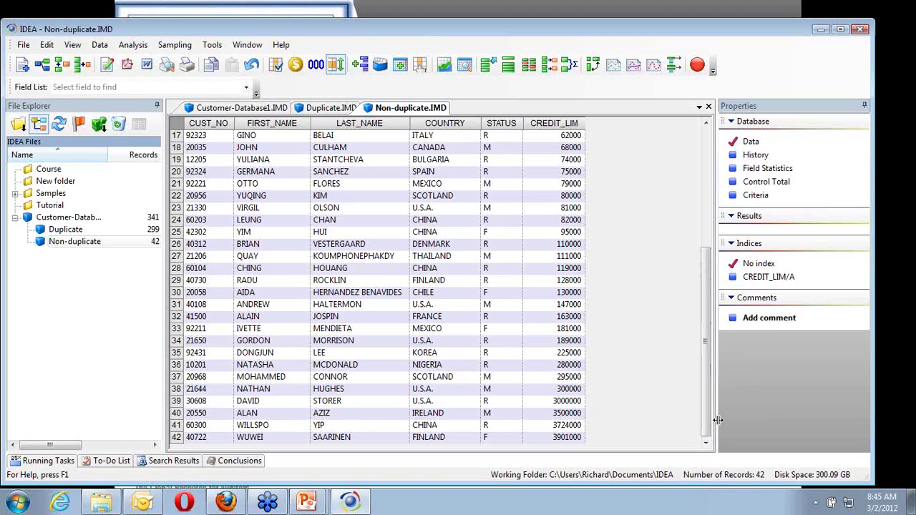
{"action": "mouse_move", "coordinate": [371, 501]}
{"action": "left_click", "coordinate": [708, 107]}
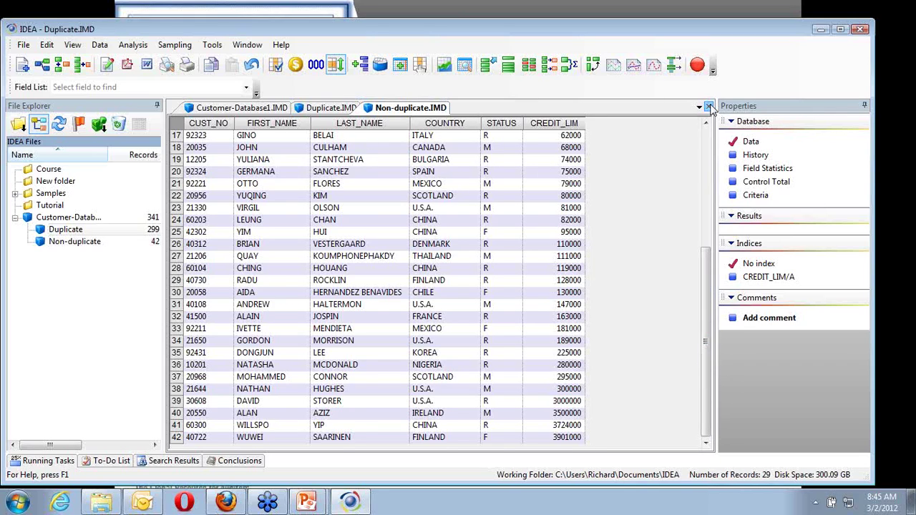
{"action": "left_click", "coordinate": [708, 107]}
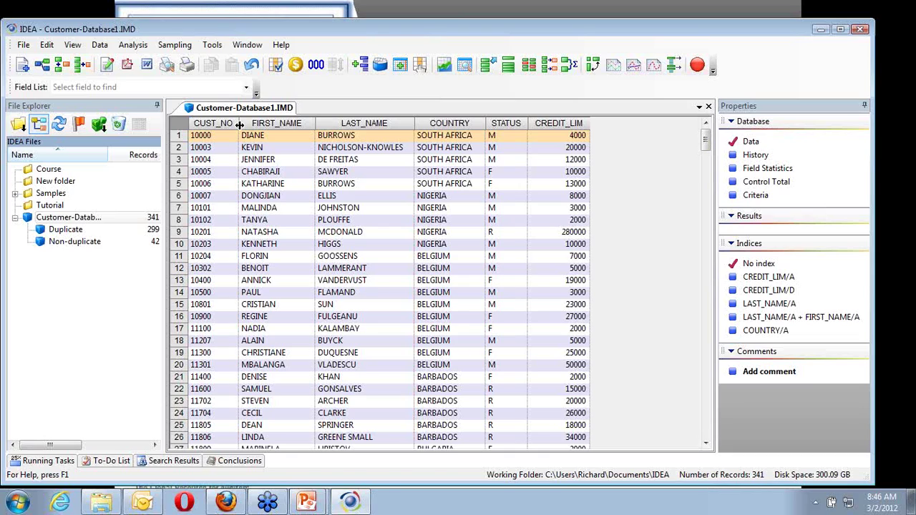
- Narrow the CUST_NO column slightly and move the COUNTRY column between CUST_NO and FIRST_NAME
{"action": "mouse_move", "coordinate": [240, 124]}
{"action": "left_mouse_down"}
{"action": "mouse_move", "coordinate": [343, 123]}
{"action": "mouse_move", "coordinate": [236, 123]}
{"action": "left_mouse_up"}
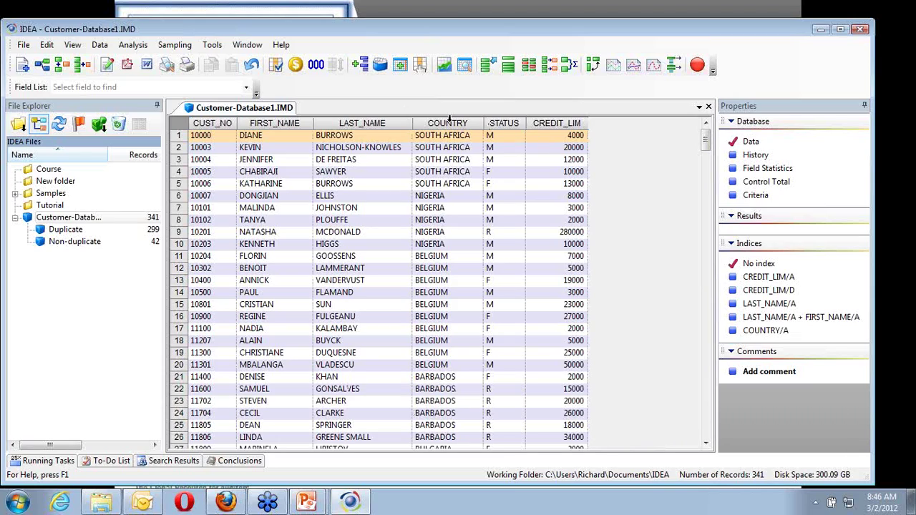
{"action": "left_click", "coordinate": [449, 120]}
{"action": "left_click_drag", "start_coordinate": [449, 119], "coordinate": [256, 123]}
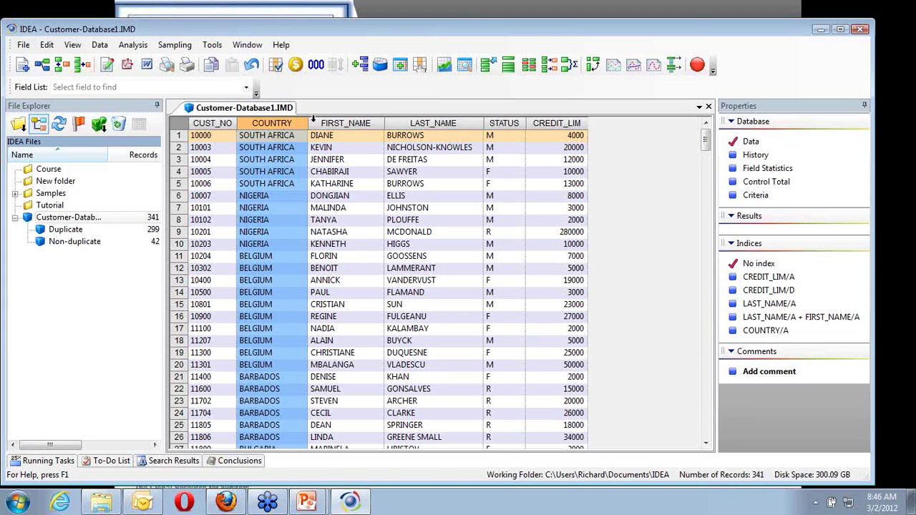
- Widen the COUNTRY column, narrow it to fit its values, and move it back between LAST_NAME and STATUS
{"action": "left_click_drag", "start_coordinate": [309, 123], "coordinate": [416, 123]}
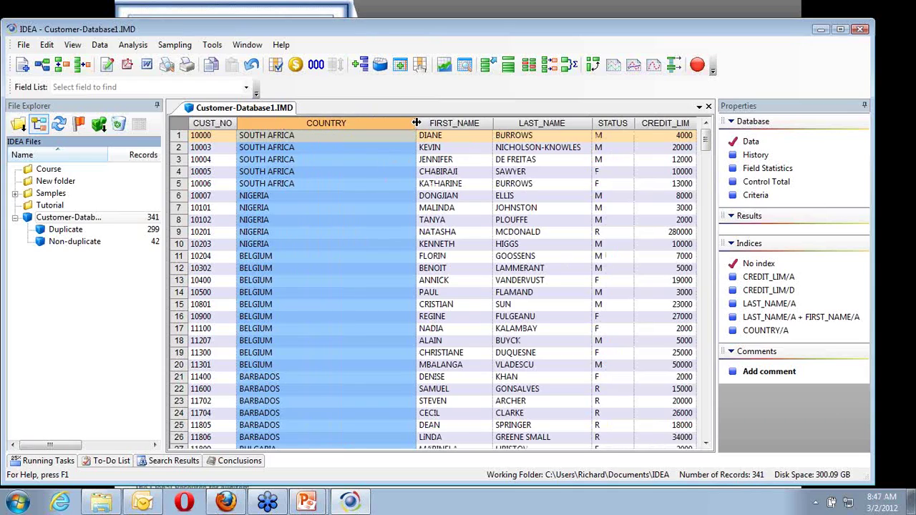
{"action": "left_click_drag", "start_coordinate": [417, 123], "coordinate": [316, 123]}
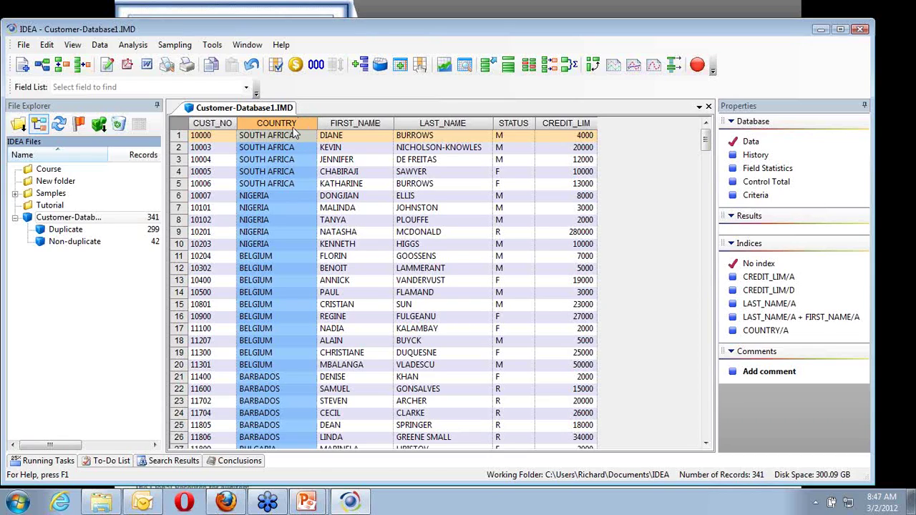
{"action": "left_click_drag", "start_coordinate": [301, 126], "coordinate": [514, 122]}
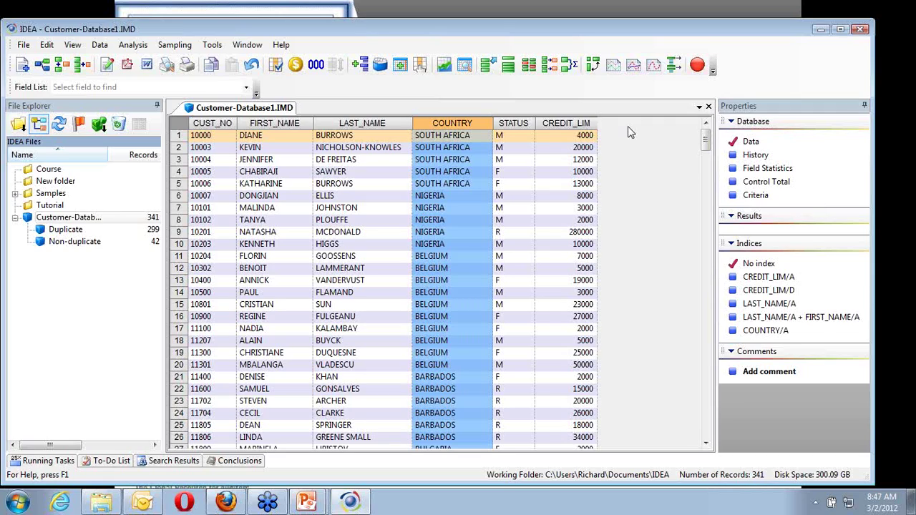
- Try selecting single columns in Customer-Database1, and select the adjacent LAST_NAME, COUNTRY and STATUS columns together
{"action": "left_click", "coordinate": [559, 122]}
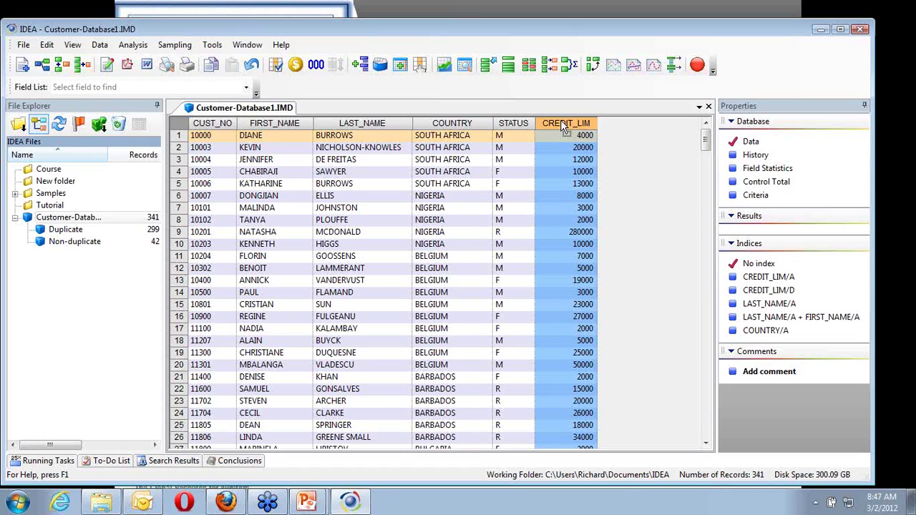
{"action": "mouse_move", "coordinate": [560, 120]}
{"action": "left_mouse_down"}
{"action": "mouse_move", "coordinate": [479, 124]}
{"action": "mouse_move", "coordinate": [554, 121]}
{"action": "left_mouse_up"}
{"action": "left_click", "coordinate": [462, 124]}
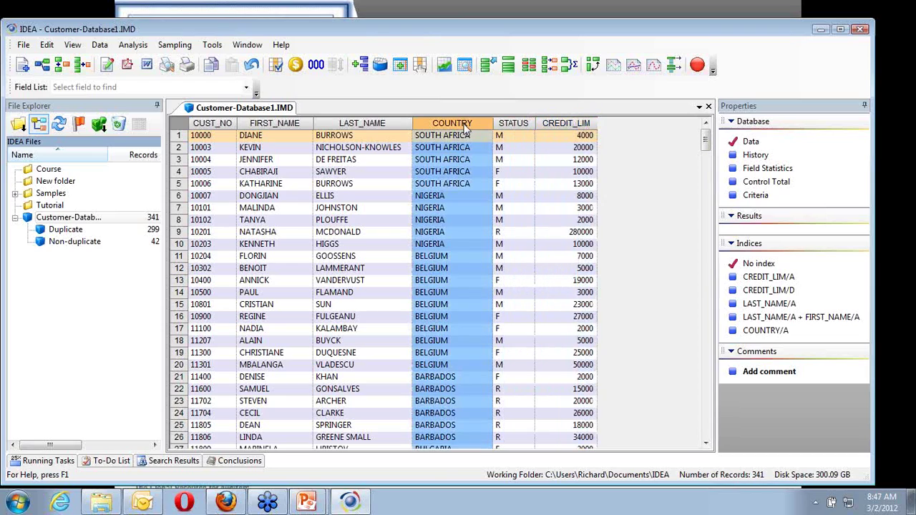
{"action": "left_click", "coordinate": [511, 118]}
{"action": "left_click", "coordinate": [486, 120], "text": "shift"}
{"action": "left_click", "coordinate": [362, 122], "text": "shift"}
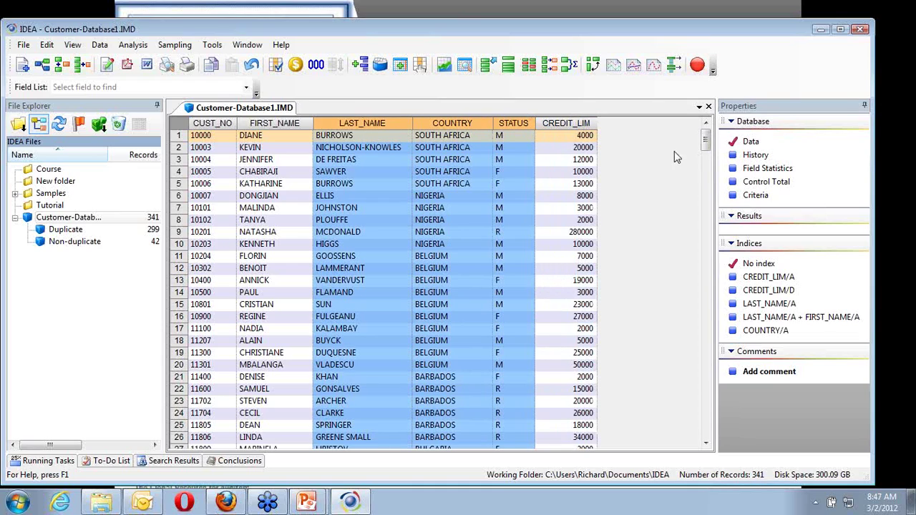
- Move the CREDIT_LIM column between LAST_NAME and COUNTRY
{"action": "left_click", "coordinate": [572, 124]}
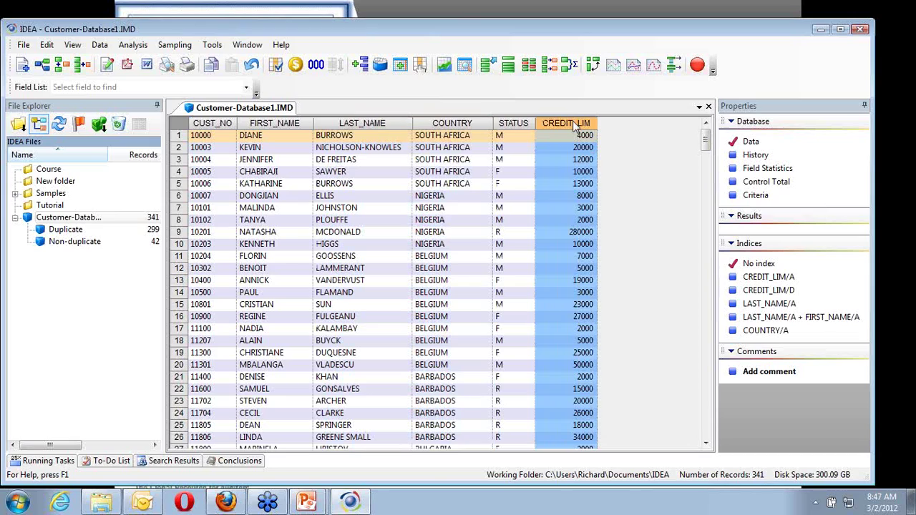
{"action": "left_click_drag", "start_coordinate": [571, 122], "coordinate": [433, 123]}
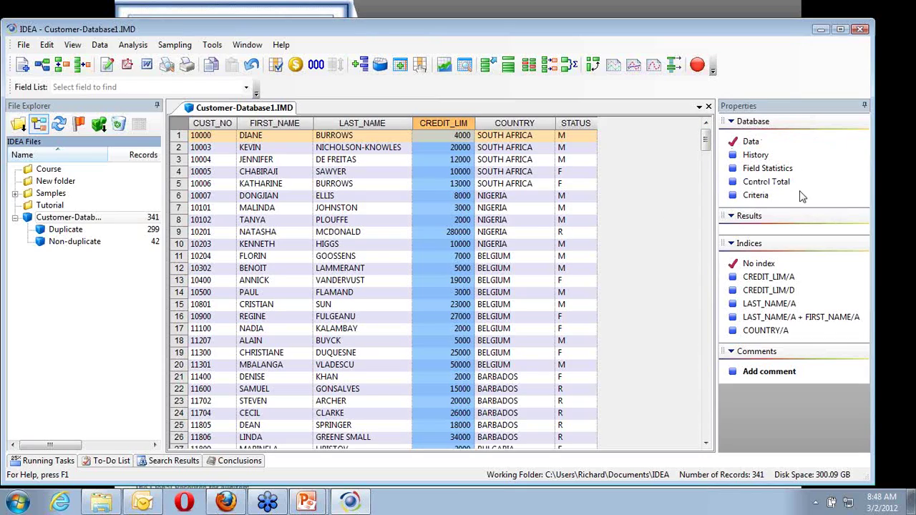
- Open the field statistics for CREDIT_LIM and examine the records behind its maximum and minimum values
{"action": "left_click", "coordinate": [750, 167]}
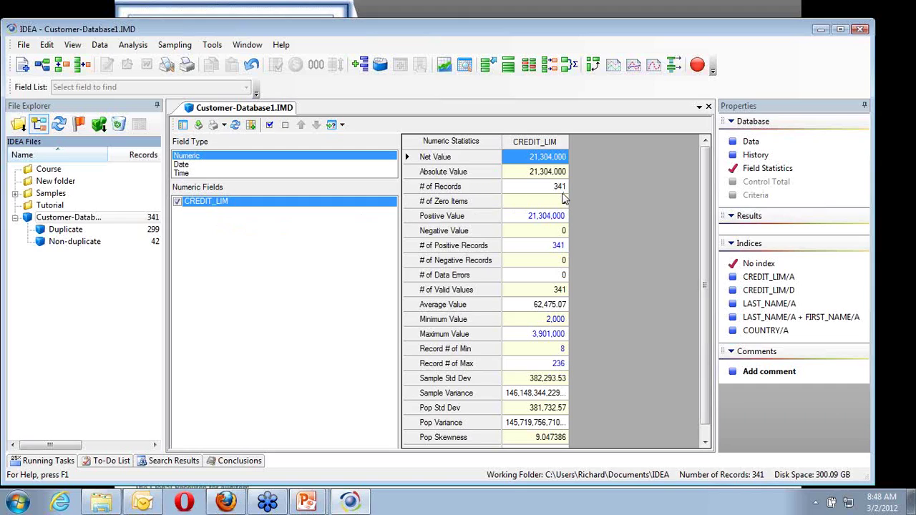
{"action": "double_click", "coordinate": [547, 335]}
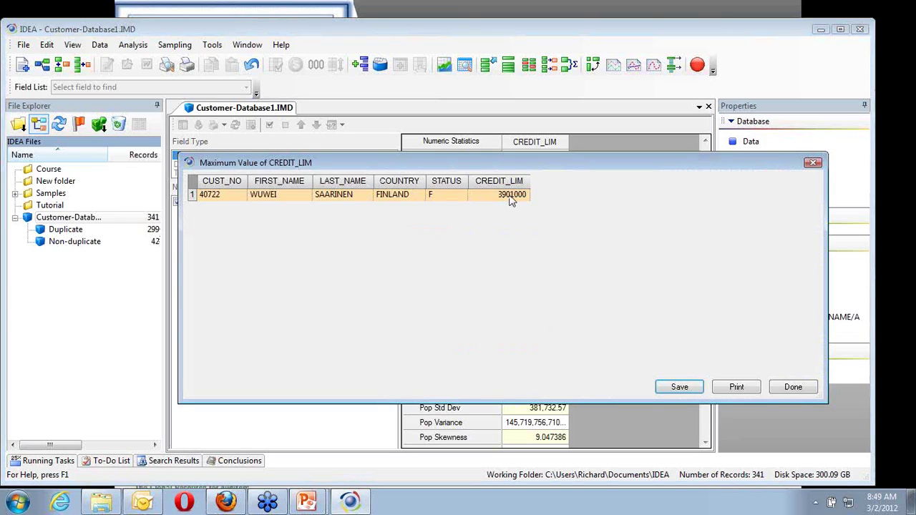
{"action": "left_click", "coordinate": [792, 387]}
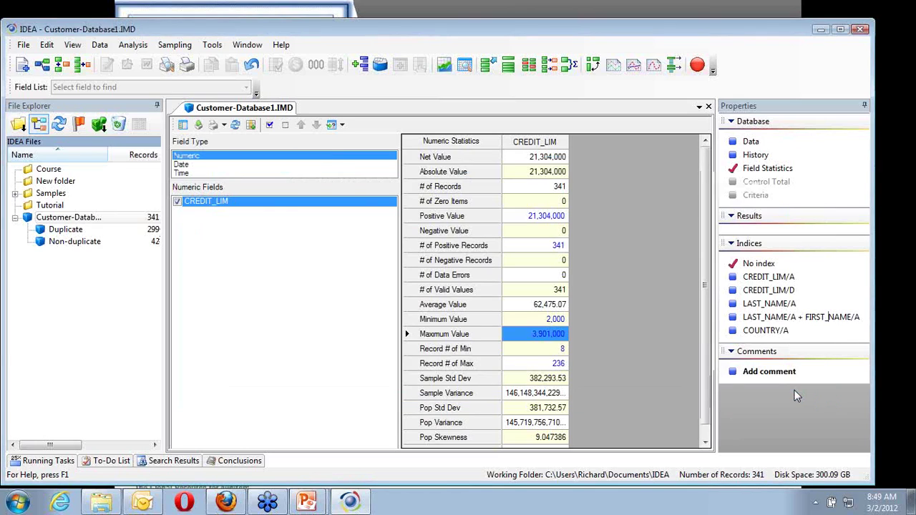
{"action": "double_click", "coordinate": [551, 323]}
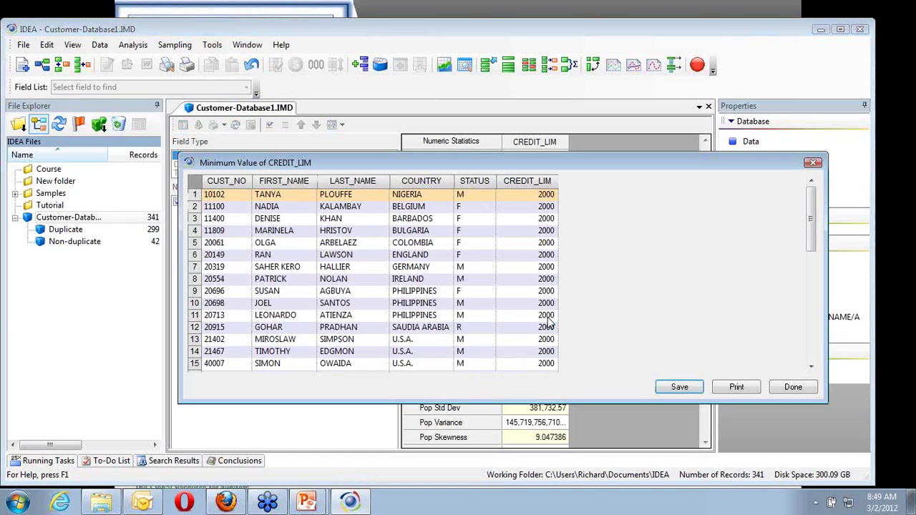
{"action": "left_click", "coordinate": [790, 389]}
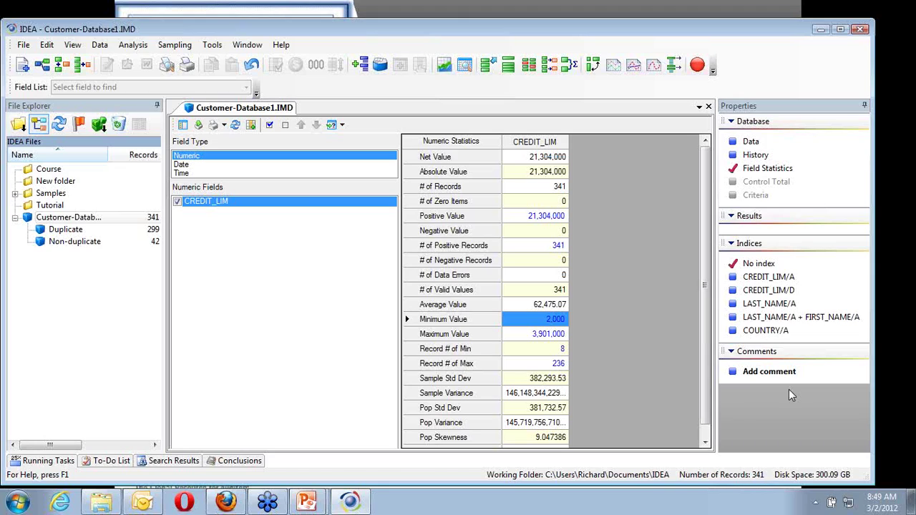
- Re-examine the records behind CREDIT_LIM's Maximum Value and Record # of Max statistics, and return to the data view
{"action": "left_click", "coordinate": [543, 336]}
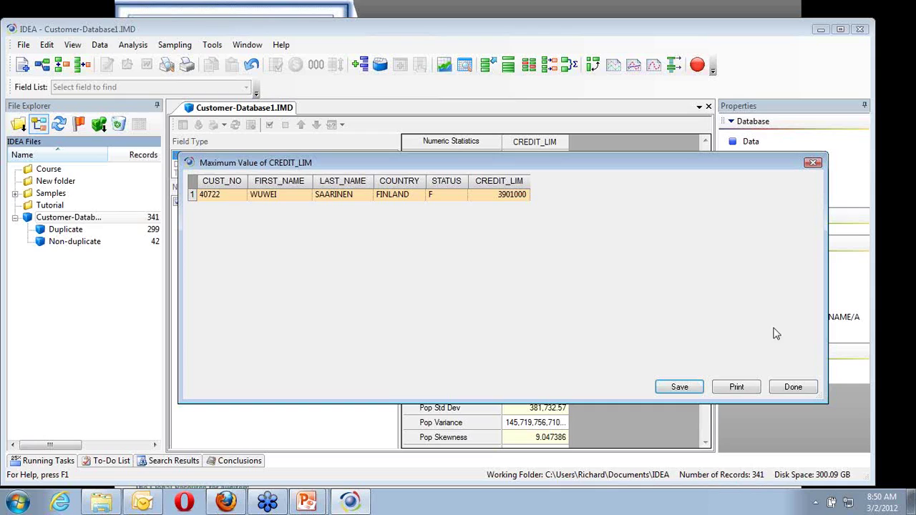
{"action": "left_click", "coordinate": [793, 386]}
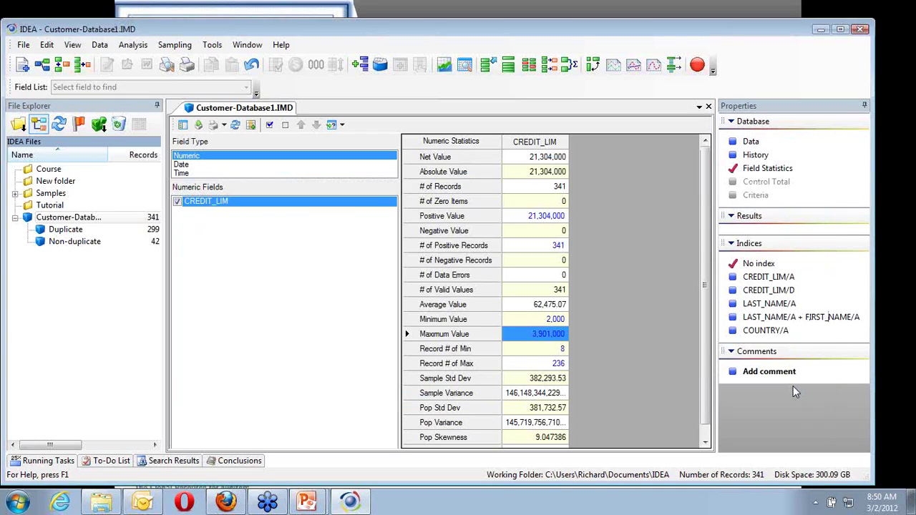
{"action": "left_click", "coordinate": [558, 364]}
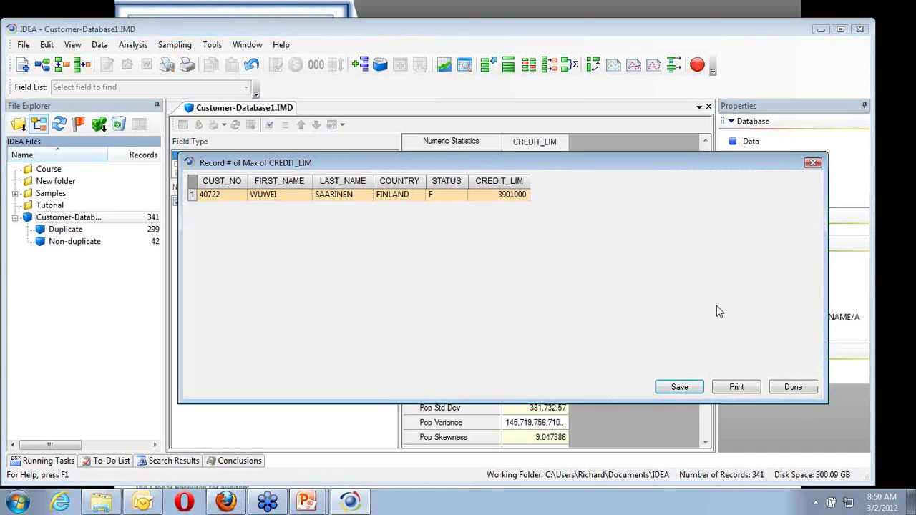
{"action": "left_click", "coordinate": [794, 392]}
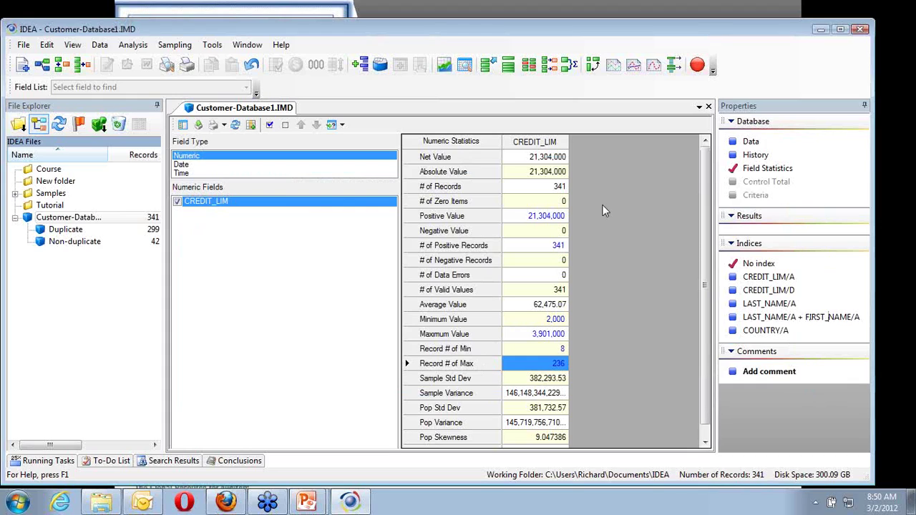
{"action": "left_click", "coordinate": [751, 143]}
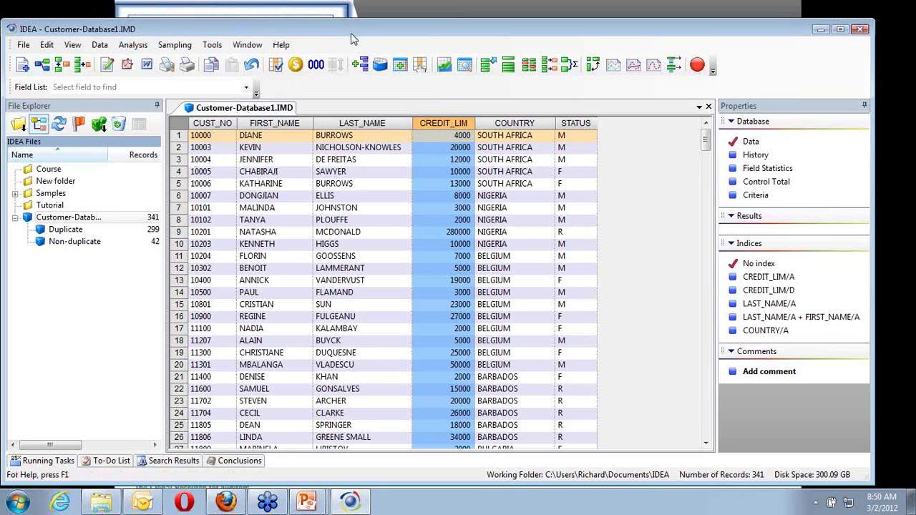
- Set up a random record sample of 10 records from Customer-Database1 with the file name "Sample of Customers"
{"action": "left_click", "coordinate": [178, 46]}
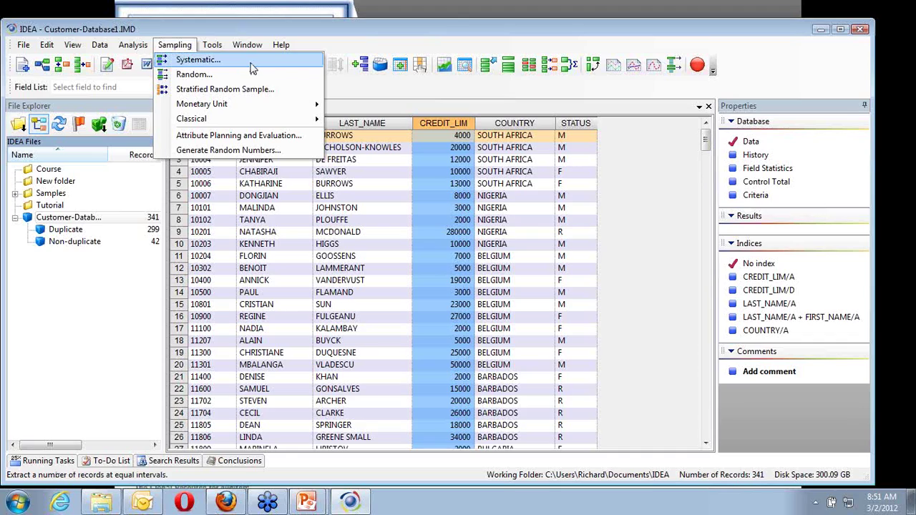
{"action": "mouse_move", "coordinate": [276, 106]}
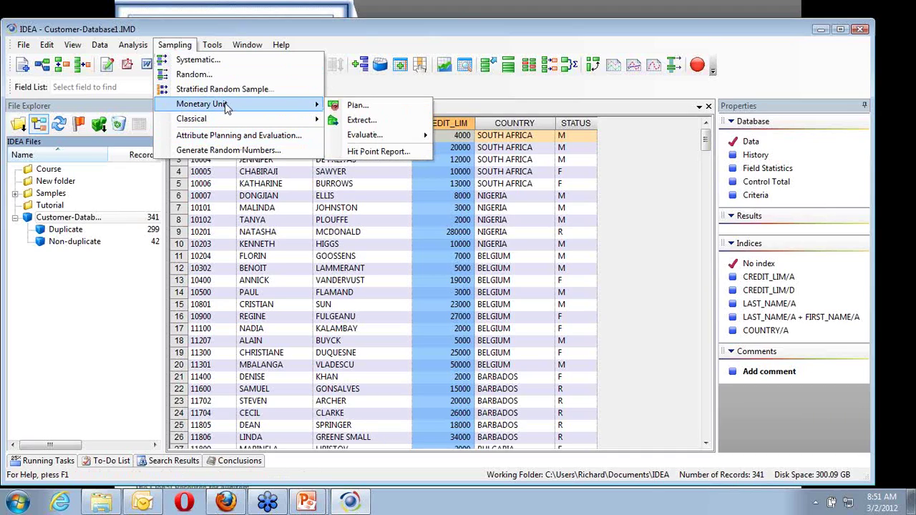
{"action": "mouse_move", "coordinate": [221, 123]}
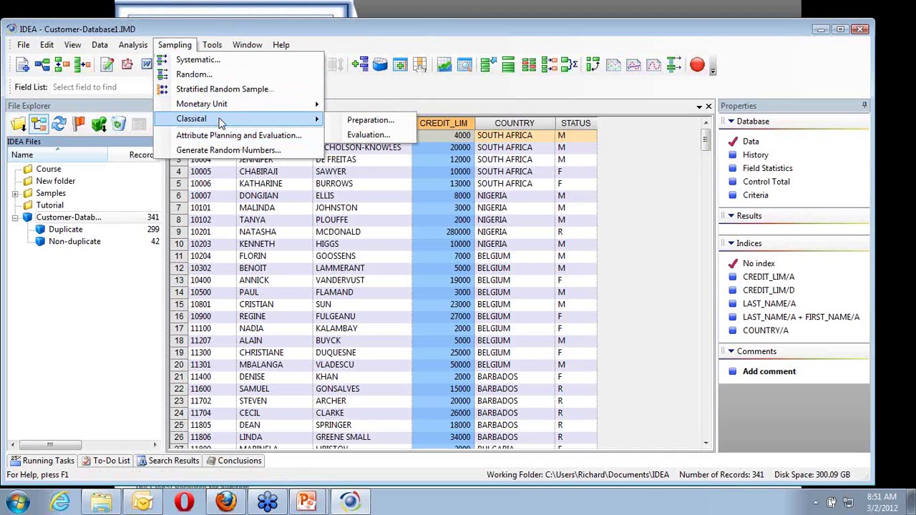
{"action": "left_click", "coordinate": [239, 76]}
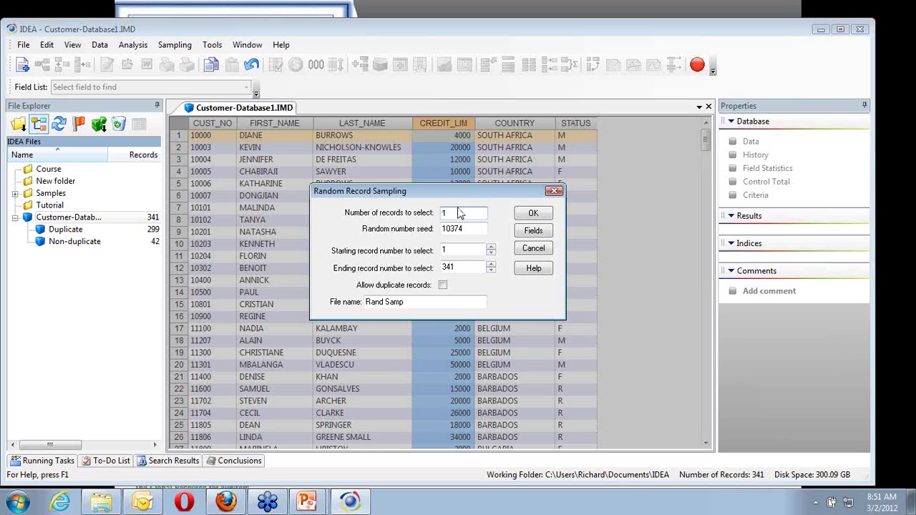
{"action": "type", "text": "0"}
{"action": "left_click_drag", "start_coordinate": [418, 303], "coordinate": [358, 297]}
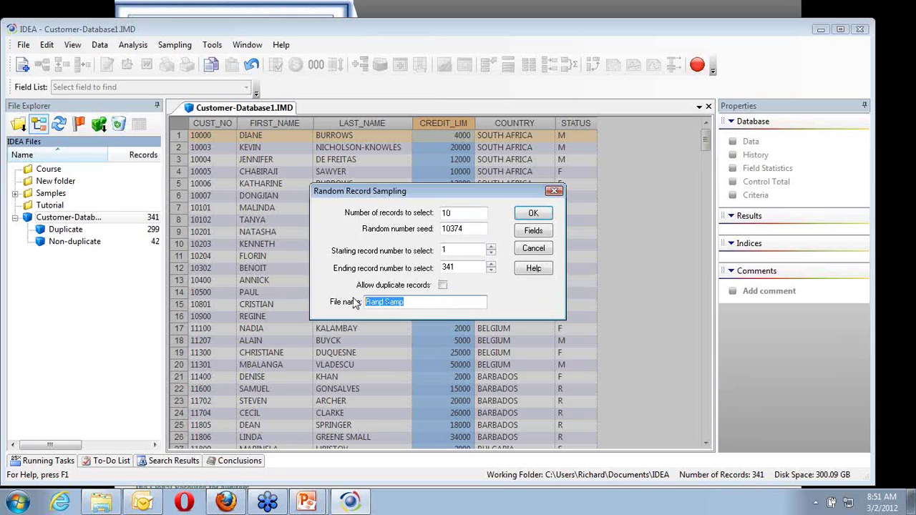
{"action": "type", "text": "Sample of Cust"}
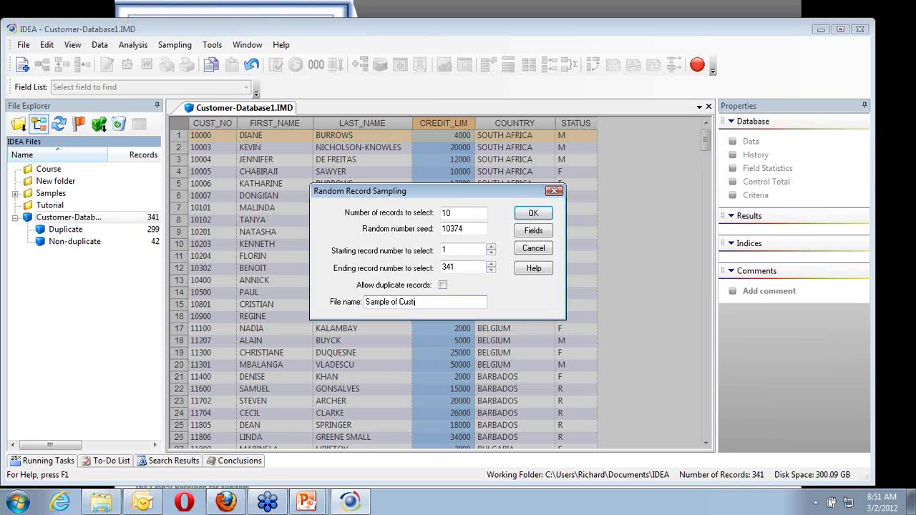
{"action": "type", "text": "omers"}
- Clear and re-include all fields for the random sample, and generate it
{"action": "left_click", "coordinate": [541, 234]}
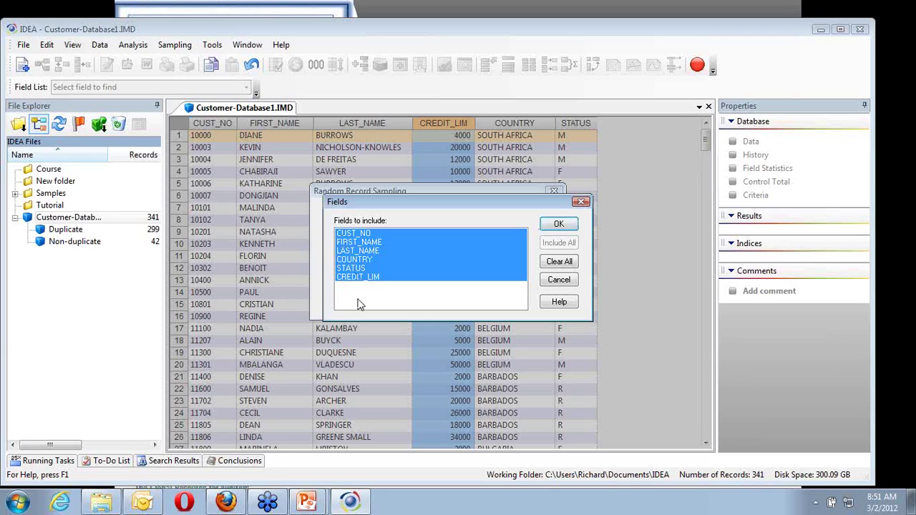
{"action": "left_click", "coordinate": [558, 264]}
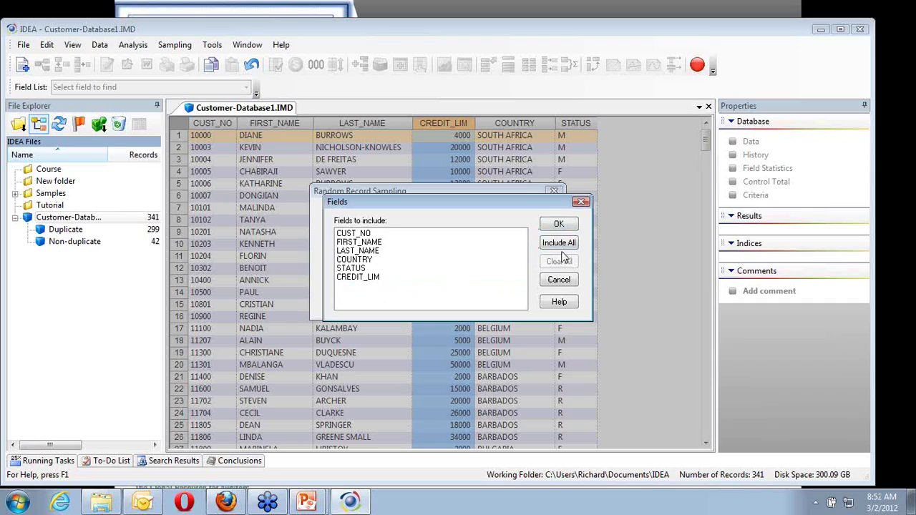
{"action": "left_click", "coordinate": [563, 245]}
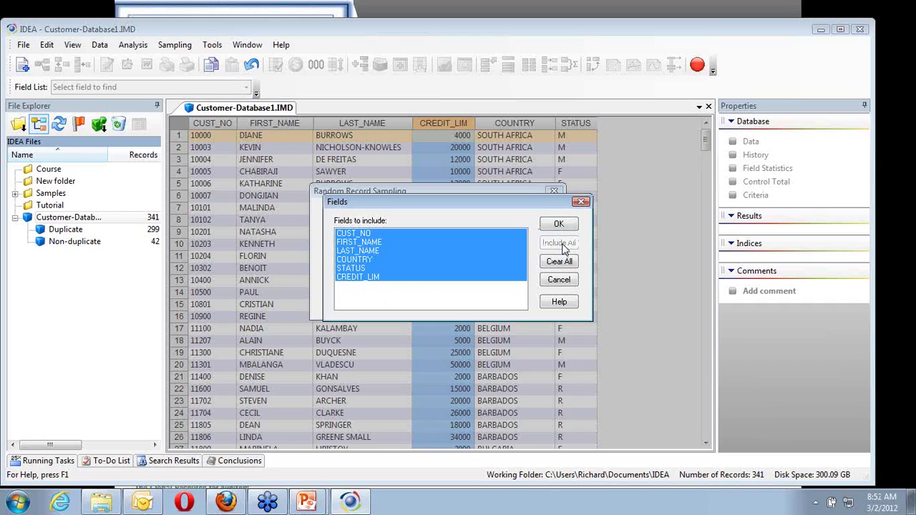
{"action": "left_click", "coordinate": [564, 226]}
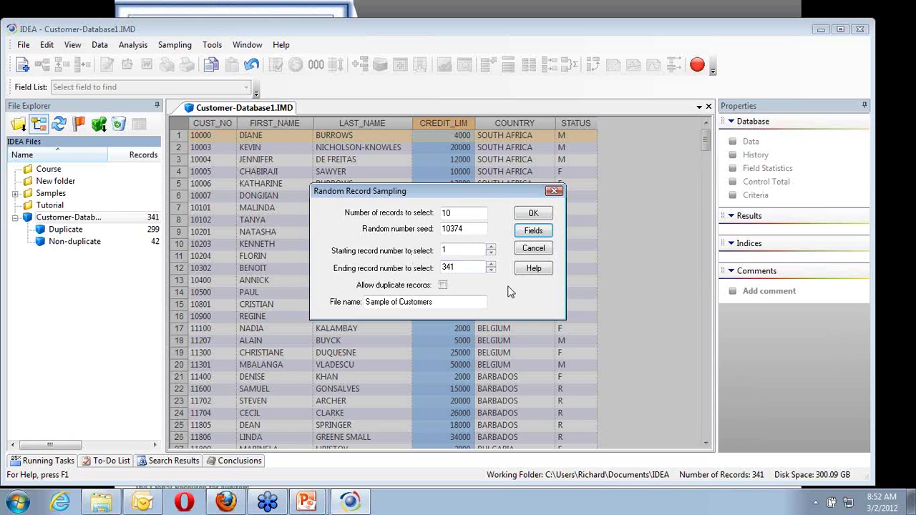
{"action": "left_click", "coordinate": [534, 214]}
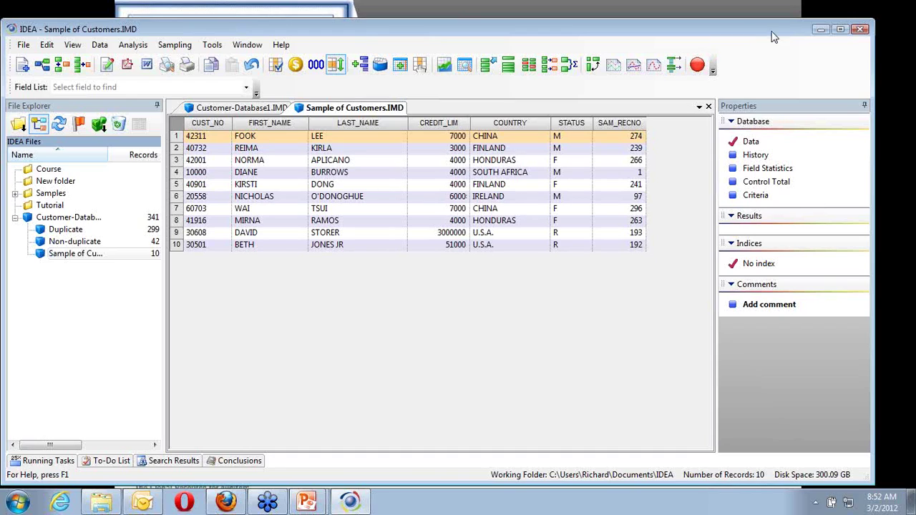
- Close the Sample of Customers database and delete its file
{"action": "left_click", "coordinate": [709, 107]}
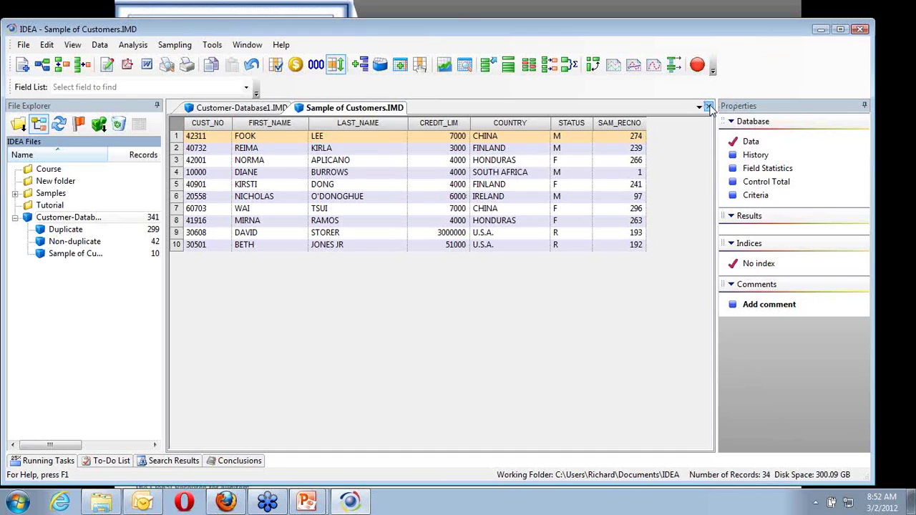
{"action": "left_click", "coordinate": [71, 259]}
{"action": "key", "text": "Delete"}
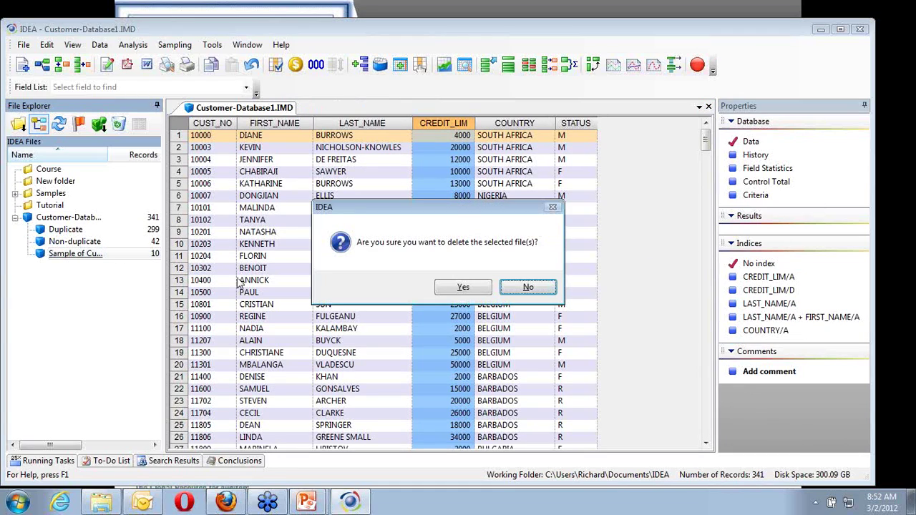
{"action": "left_click", "coordinate": [463, 287]}
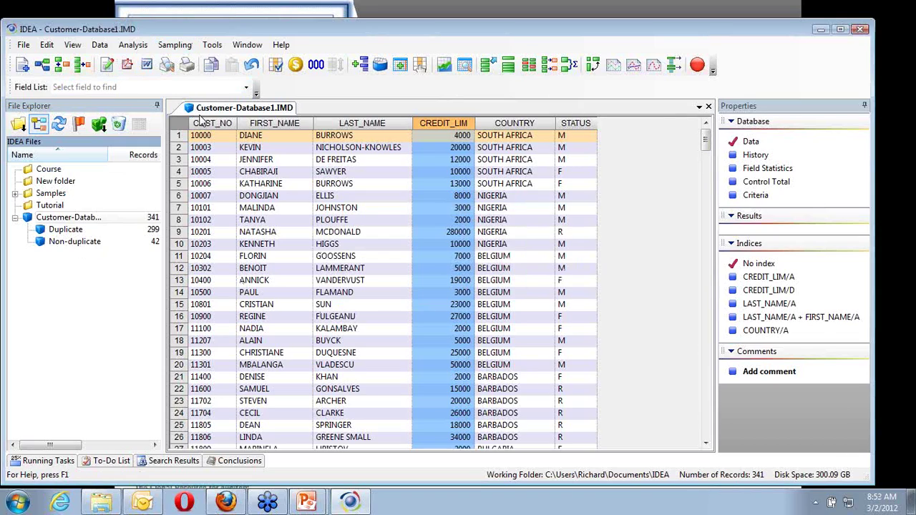
- Create another random sample of 10 records from Customer-Database1, named "Sample of Customers"
{"action": "left_click", "coordinate": [176, 46]}
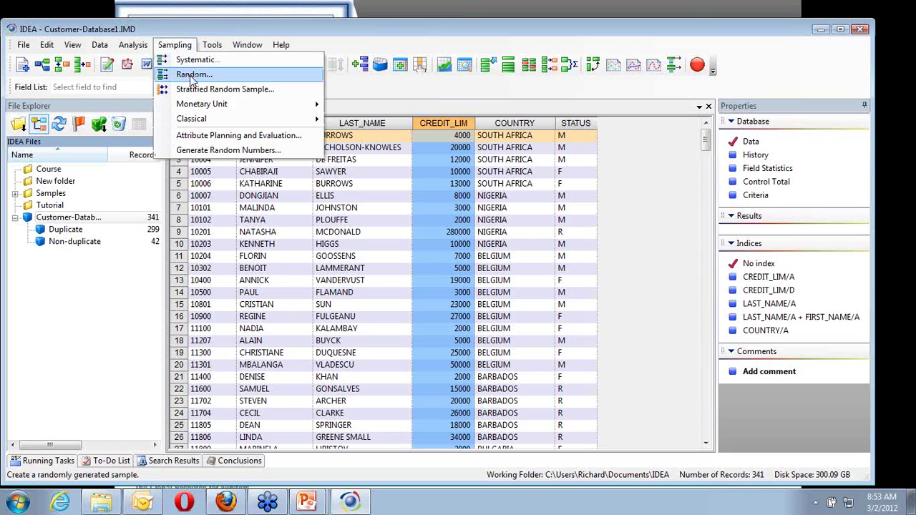
{"action": "left_click", "coordinate": [193, 75]}
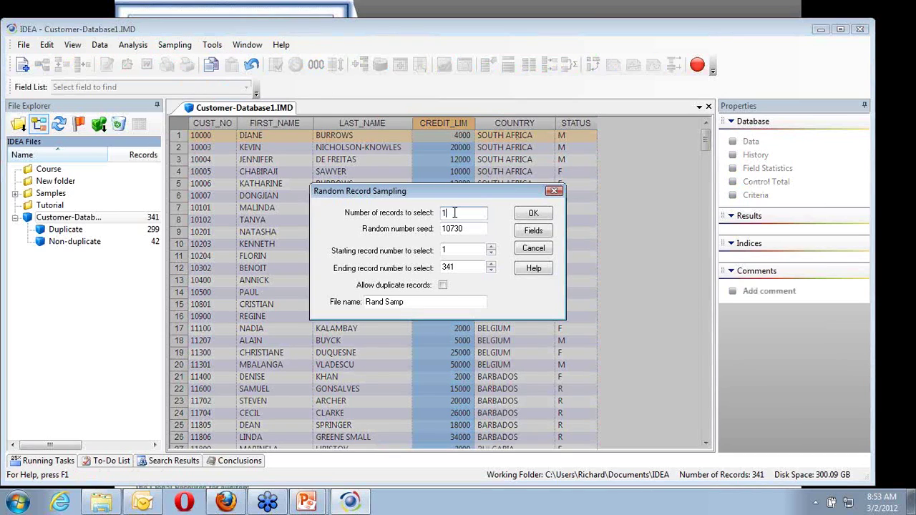
{"action": "type", "text": "10"}
{"action": "left_click_drag", "start_coordinate": [404, 305], "coordinate": [359, 303]}
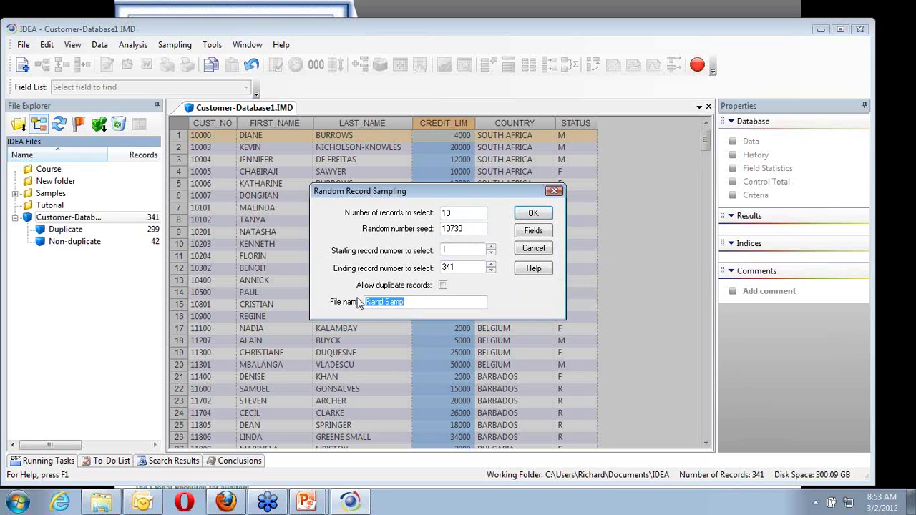
{"action": "type", "text": "Sample pf Customer"}
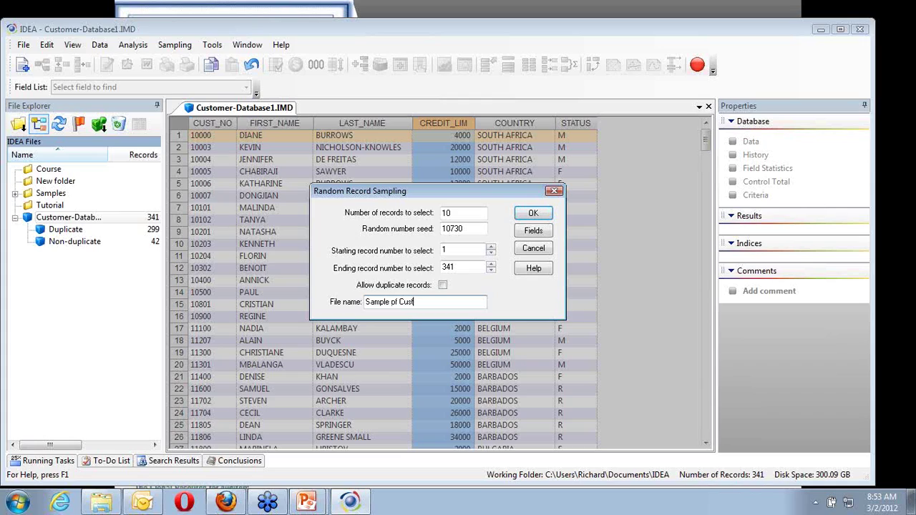
{"action": "type", "text": "s"}
{"action": "left_click", "coordinate": [533, 212]}
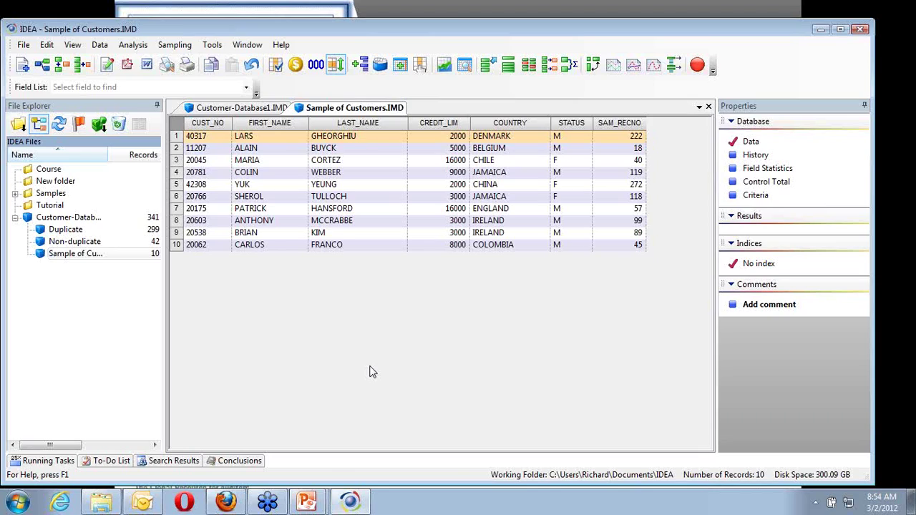
- Close the sample, view Customer-Database1 in descending CREDIT_LIM order, and restore its unindexed order
{"action": "left_click", "coordinate": [708, 108]}
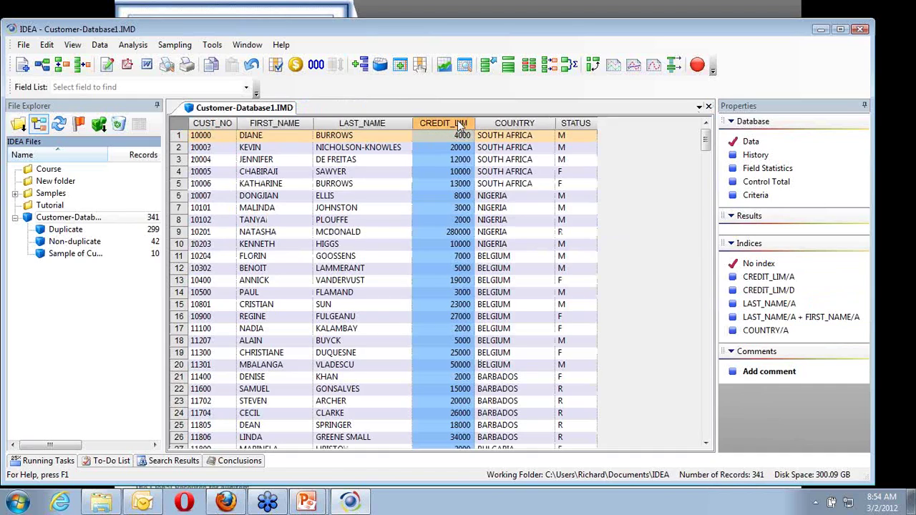
{"action": "left_click", "coordinate": [769, 291]}
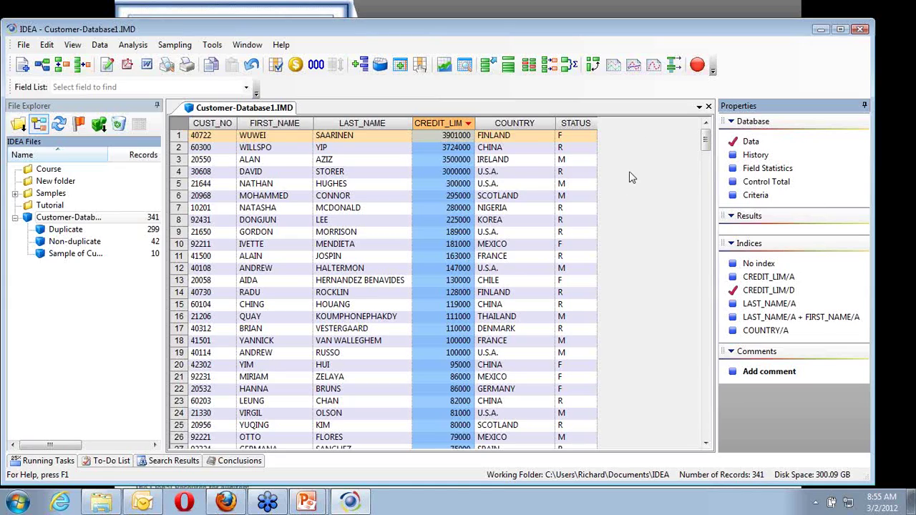
{"action": "left_click", "coordinate": [764, 264]}
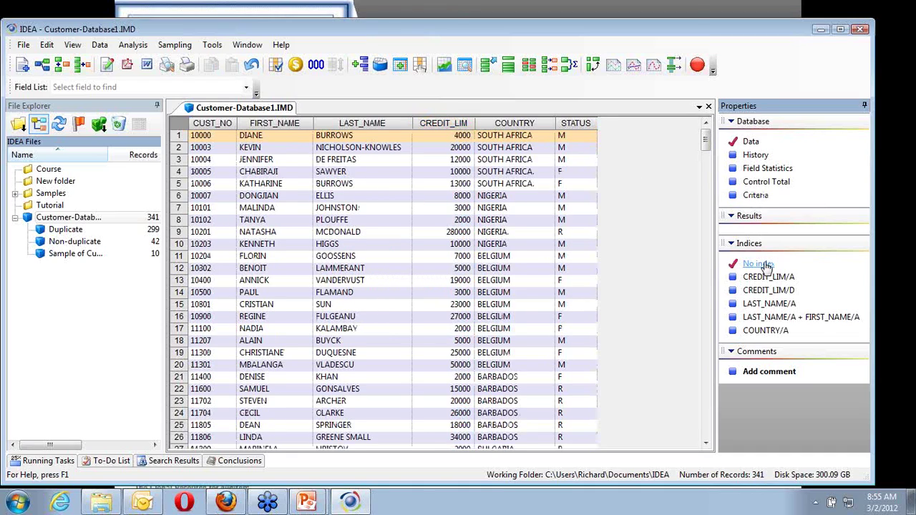
- Start a direct extraction of all Customer-Database1 records with the file name "Large Credit Limits"
{"action": "left_click", "coordinate": [100, 45]}
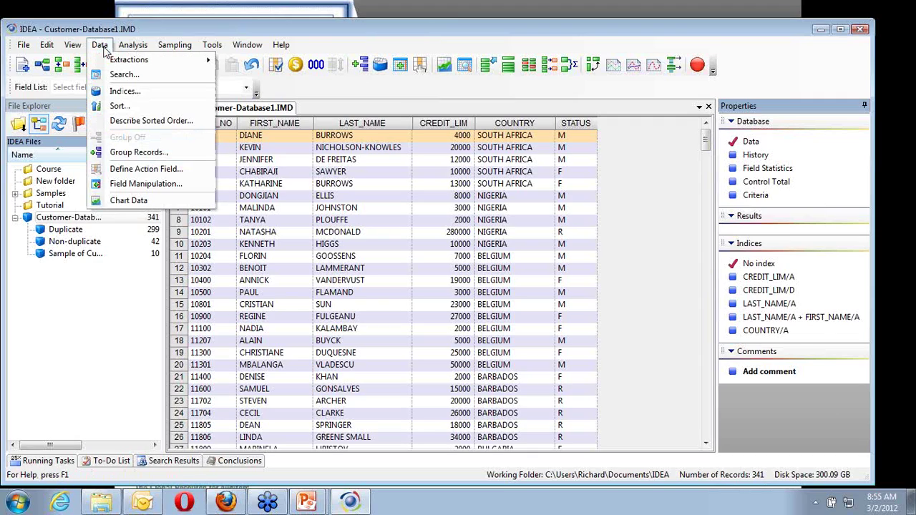
{"action": "mouse_move", "coordinate": [124, 63]}
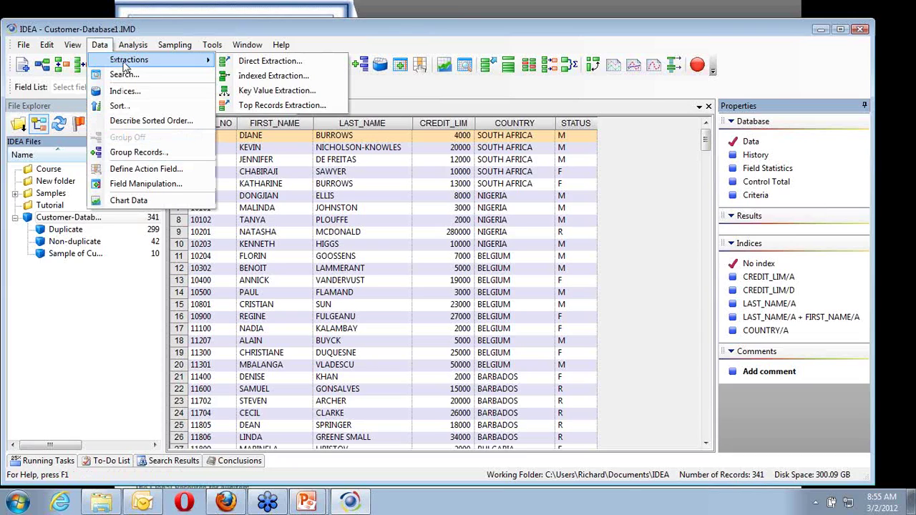
{"action": "left_click", "coordinate": [247, 64]}
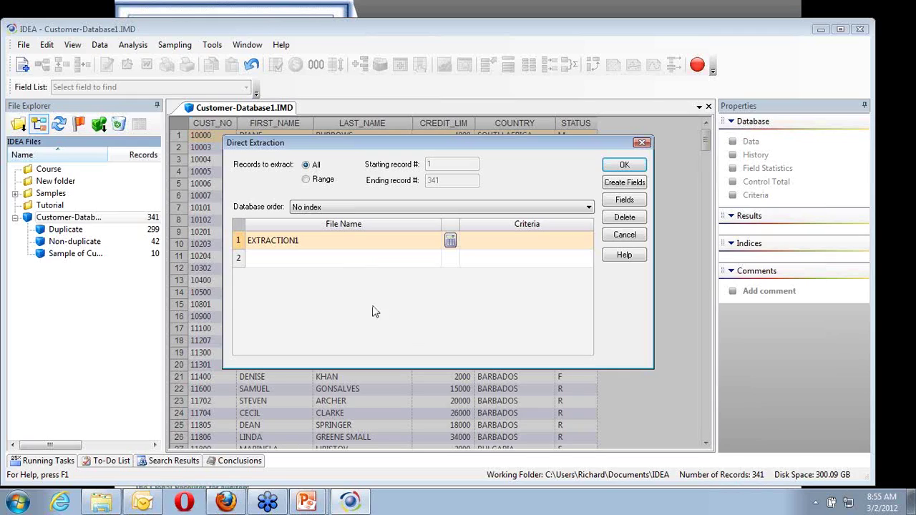
{"action": "left_click", "coordinate": [341, 243]}
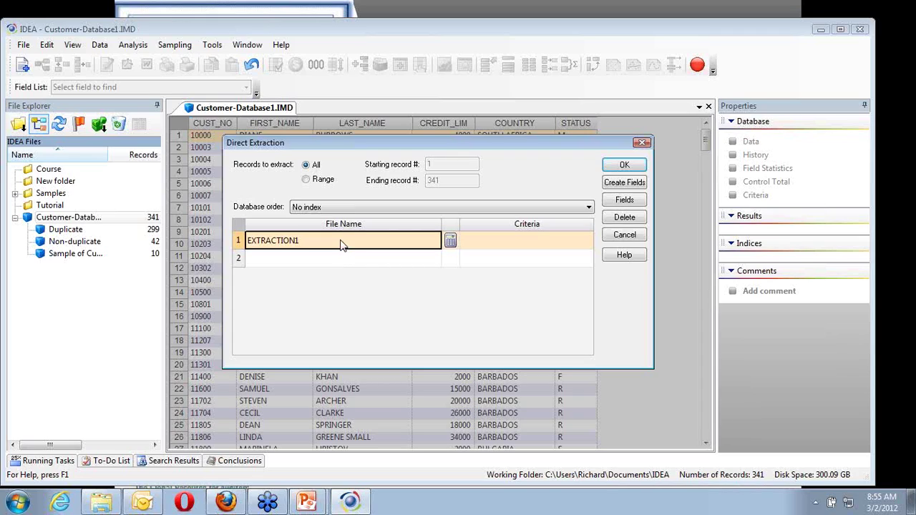
{"action": "type", "text": "La"}
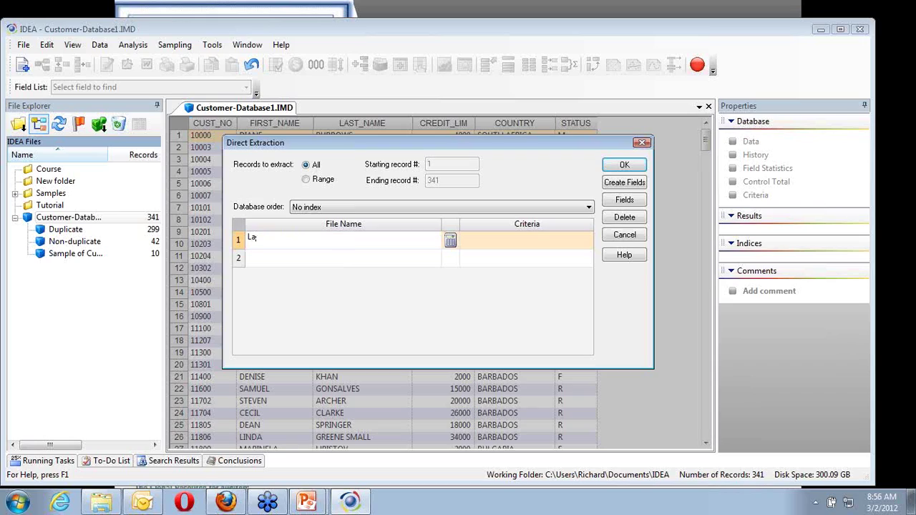
{"action": "type", "text": "rge Credit Limits"}
- Build the extraction criterion CREDIT_LIM >= 30000 in the equation editor
{"action": "left_click", "coordinate": [450, 243]}
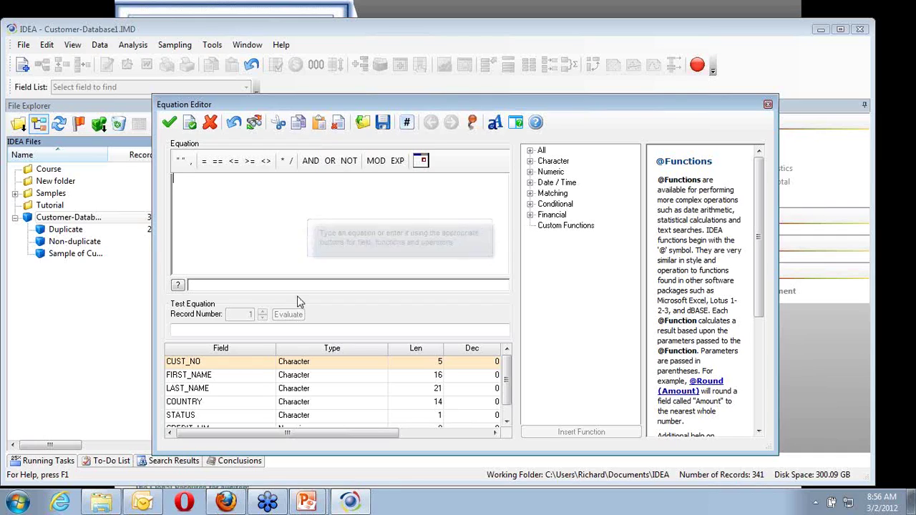
{"action": "left_click", "coordinate": [508, 420]}
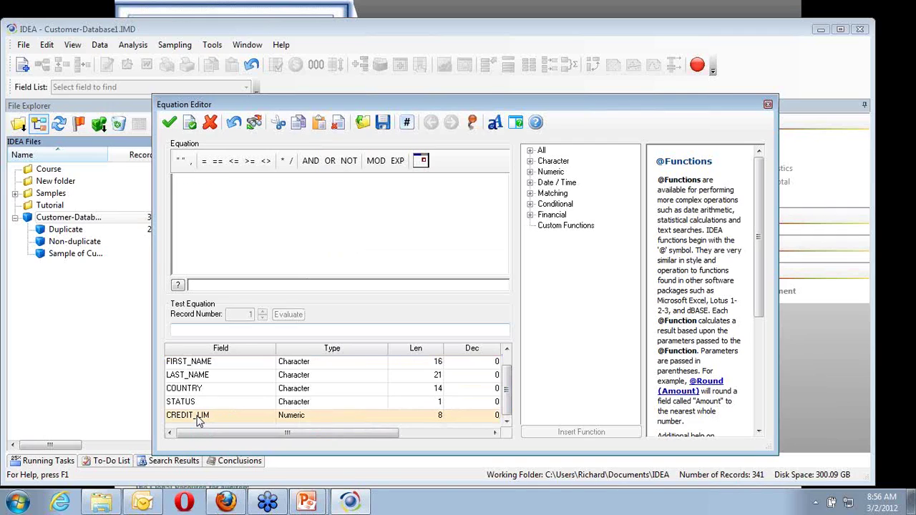
{"action": "double_click", "coordinate": [199, 420]}
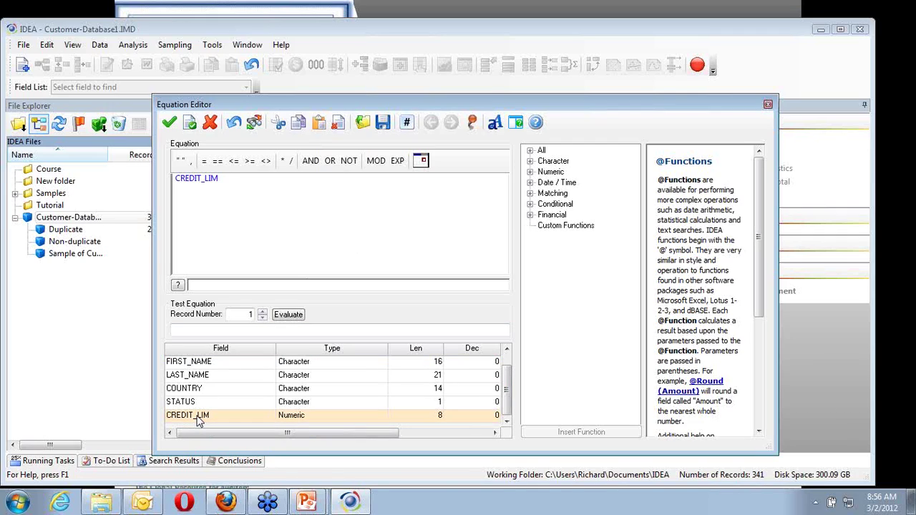
{"action": "left_click", "coordinate": [252, 164]}
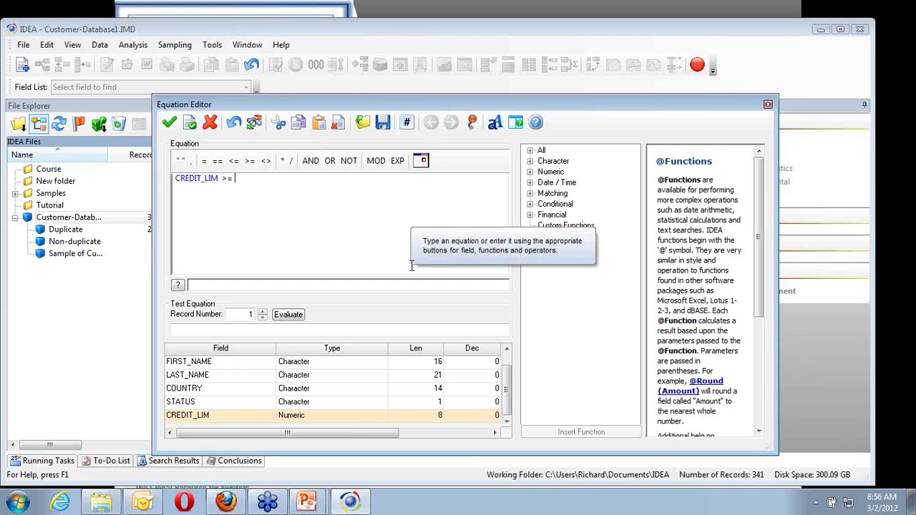
{"action": "type", "text": "30000"}
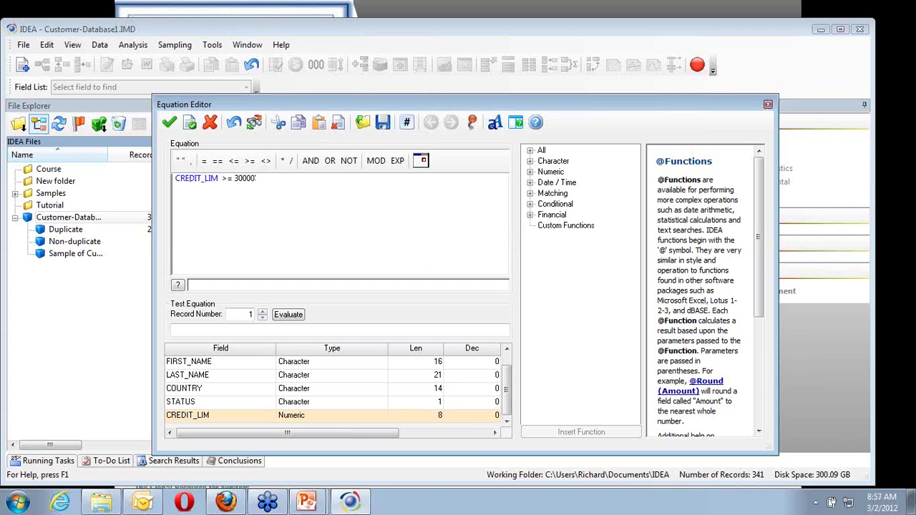
- Try the extraction criterion with 30000 entered as quoted text: CREDIT_LIM >= "30000"
{"action": "key", "text": "BackSpace"}
{"action": "key", "text": "BackSpace"}
{"action": "key", "text": "BackSpace"}
{"action": "key", "text": "BackSpace"}
{"action": "key", "text": "BackSpace"}
{"action": "left_click", "coordinate": [180, 160]}
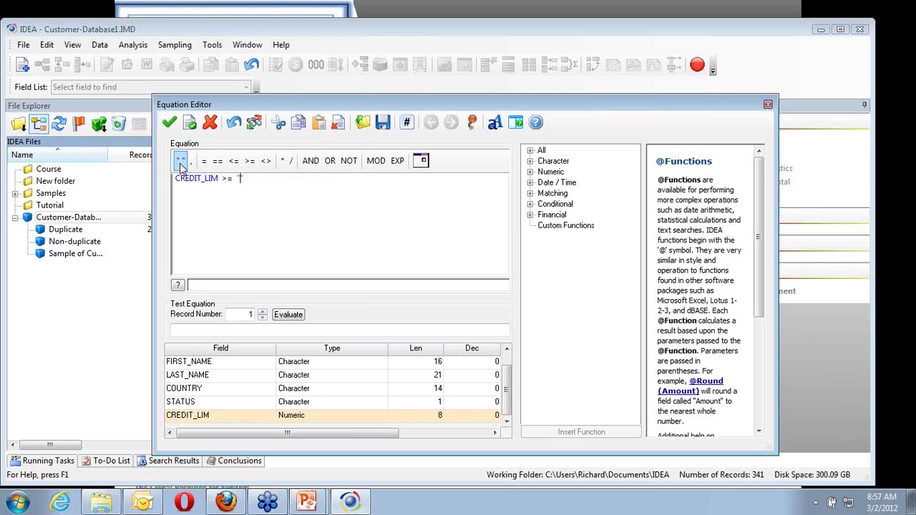
{"action": "type", "text": "30000"}
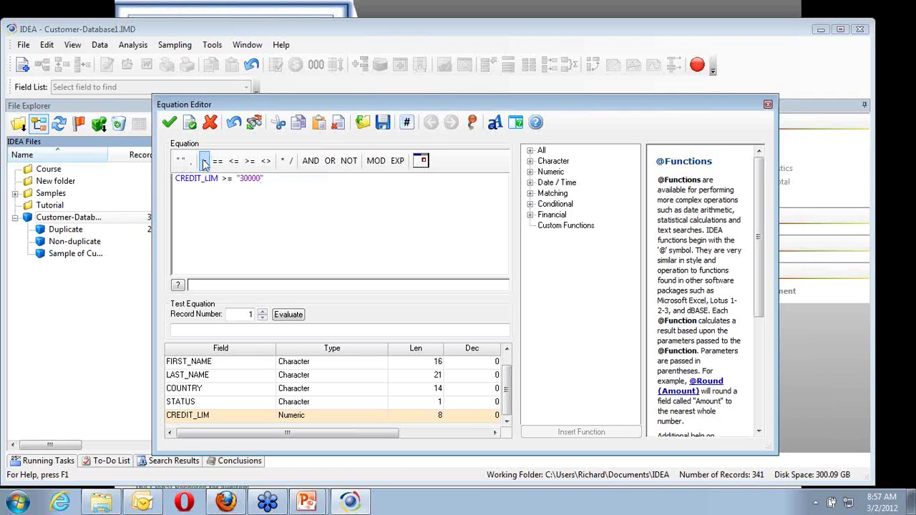
{"action": "left_click", "coordinate": [170, 122]}
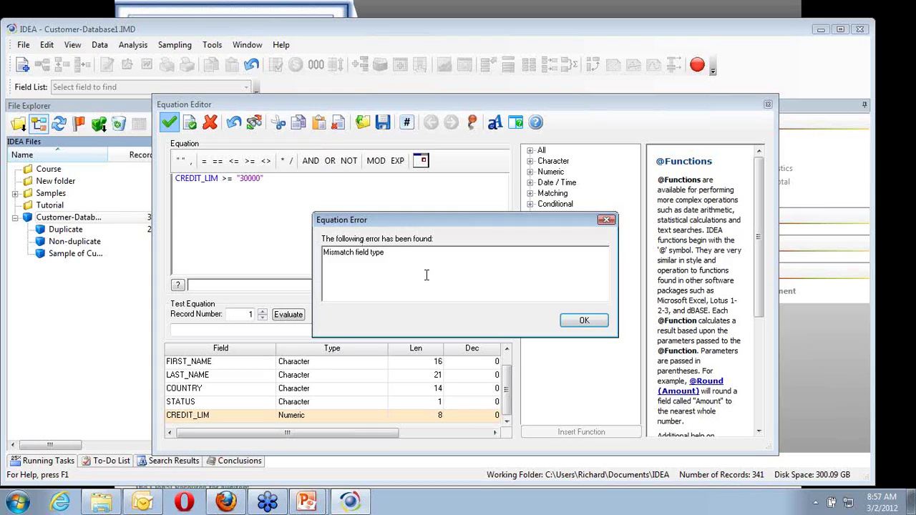
{"action": "left_click", "coordinate": [583, 320]}
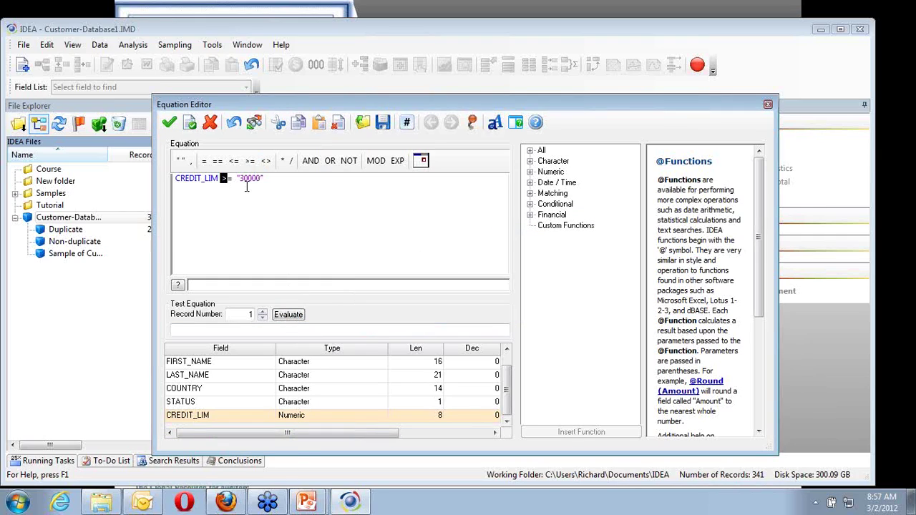
- Remove the quotation marks around 30000 so the criterion compares CREDIT_LIM with a number
{"action": "left_click", "coordinate": [268, 179]}
{"action": "key", "text": "BackSpace"}
{"action": "key", "text": "Left"}
{"action": "key", "text": "Left"}
{"action": "key", "text": "Left"}
{"action": "key", "text": "Left"}
{"action": "key", "text": "Left"}
{"action": "key", "text": "BackSpace"}
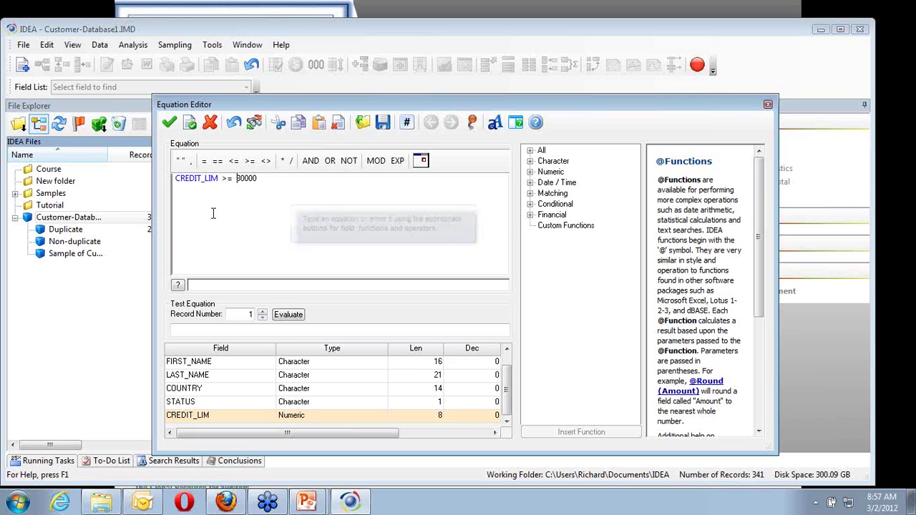
- Check the equation CREDIT_LIM >= 30000, accept it, and run the "Large Credit Limits" extraction
{"action": "left_click", "coordinate": [190, 124]}
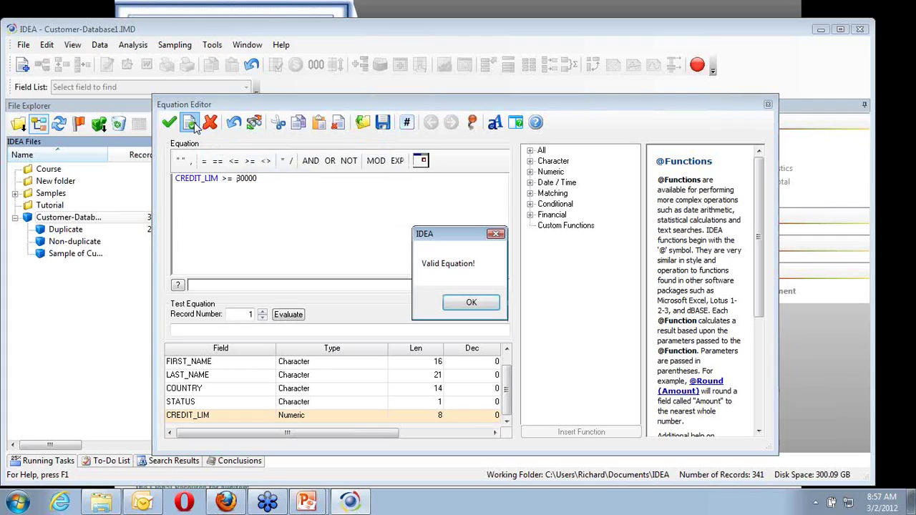
{"action": "left_click", "coordinate": [472, 303]}
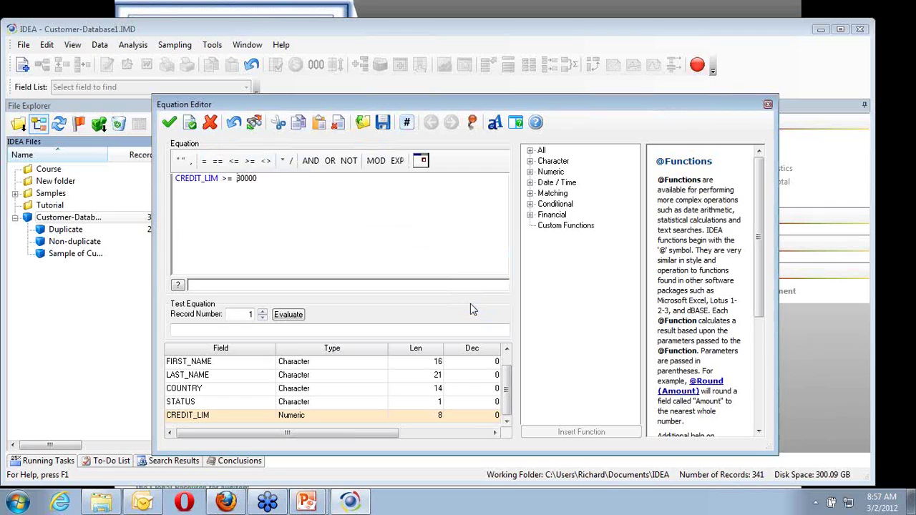
{"action": "left_click", "coordinate": [169, 122]}
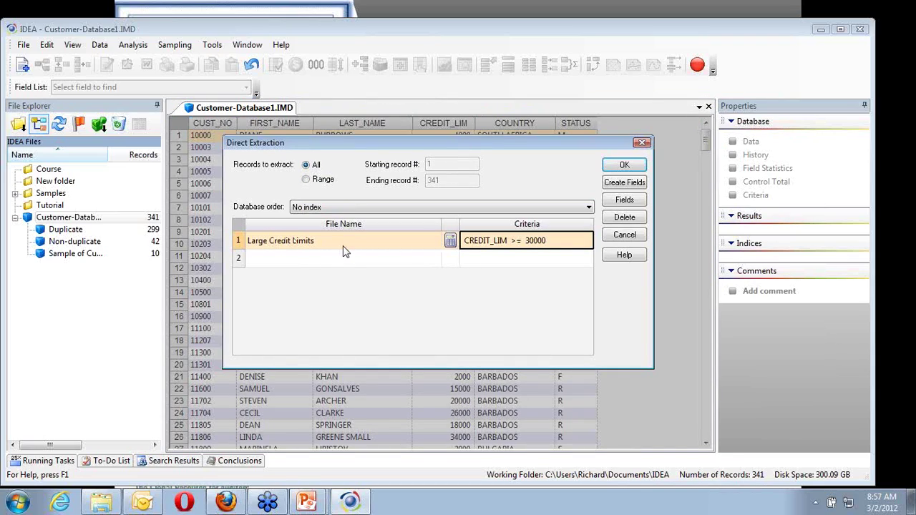
{"action": "left_click", "coordinate": [624, 165]}
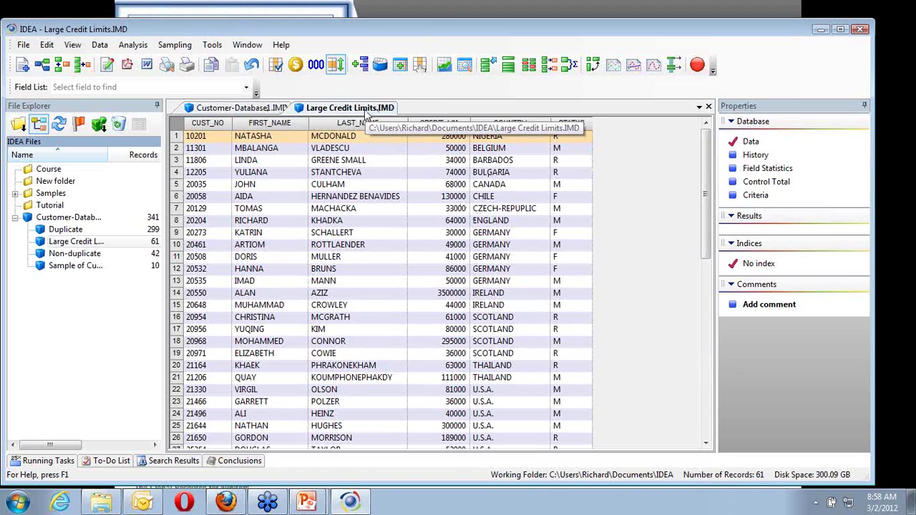
- Return to Customer-Database1 and delete the extracted Large Credit Limits database
{"action": "left_click", "coordinate": [258, 110]}
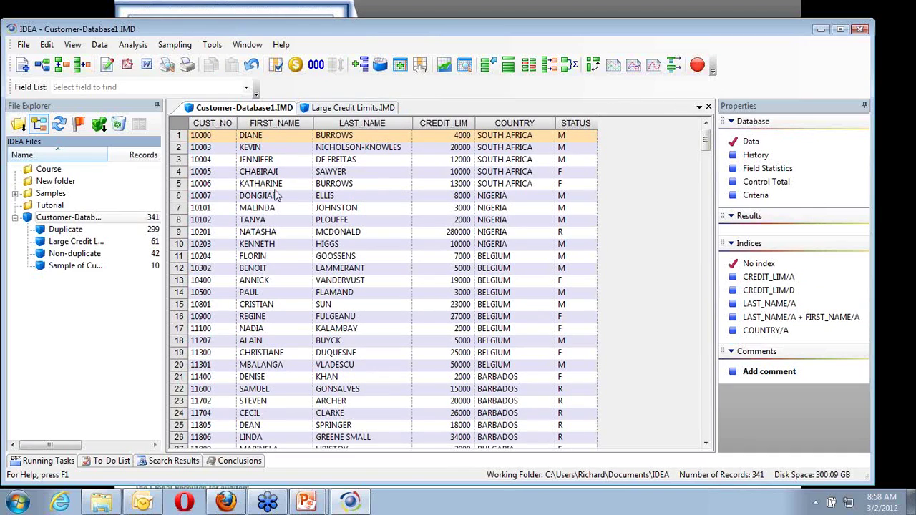
{"action": "right_click", "coordinate": [83, 243]}
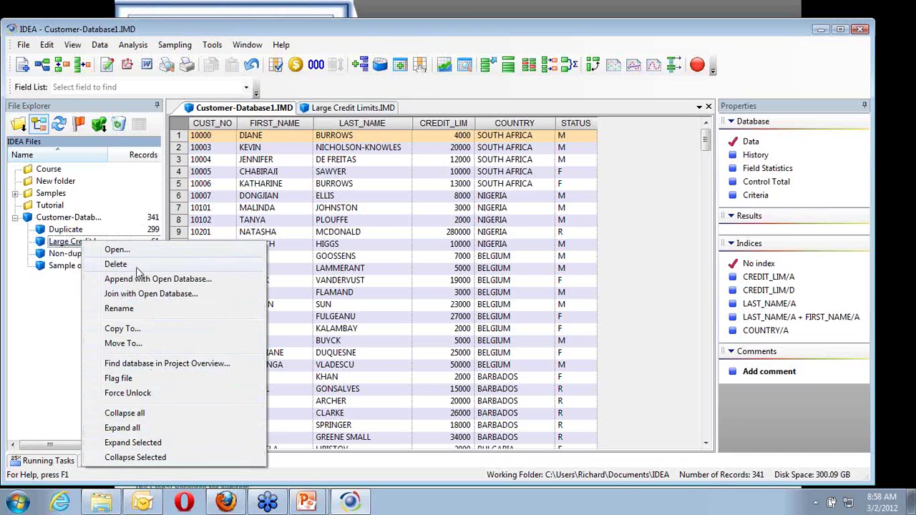
{"action": "key", "text": "Escape"}
{"action": "key", "text": "Delete"}
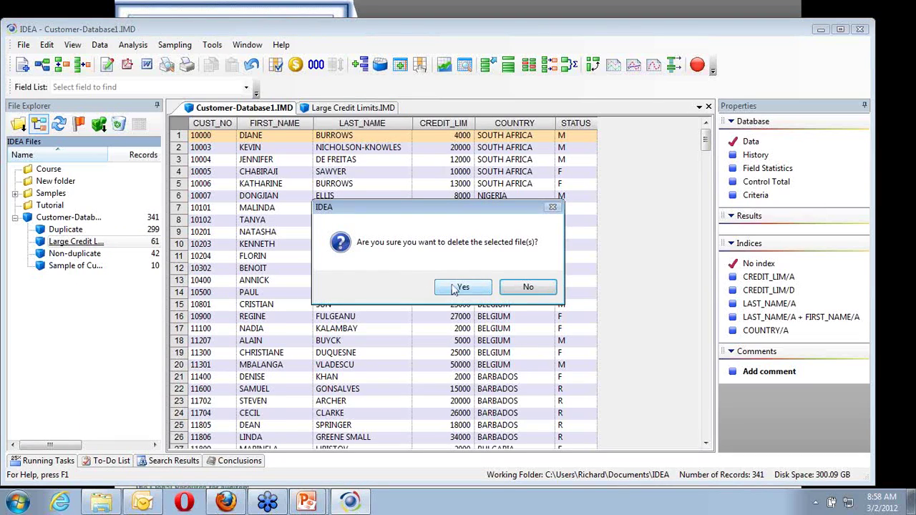
{"action": "left_click", "coordinate": [452, 288]}
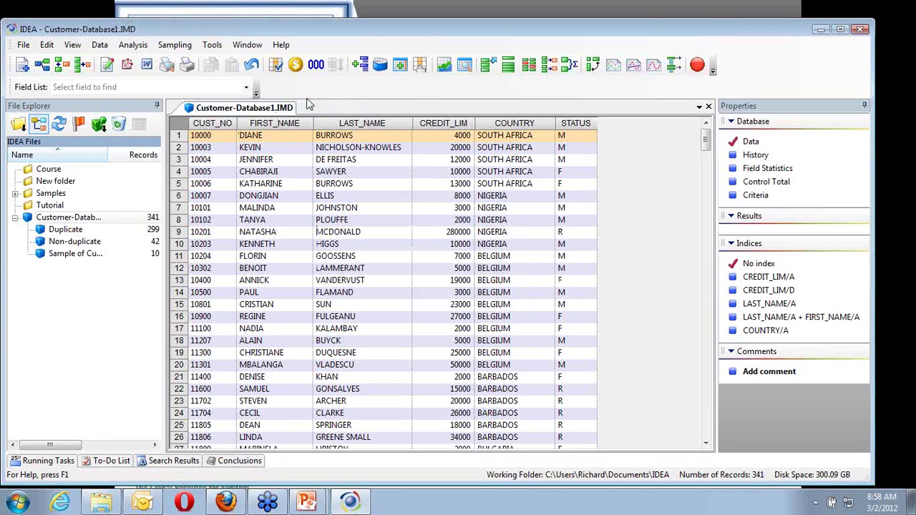
- Start a direct extraction of all Customer-Database1 records with the file name "Large Credit Limit"
{"action": "left_click", "coordinate": [100, 45]}
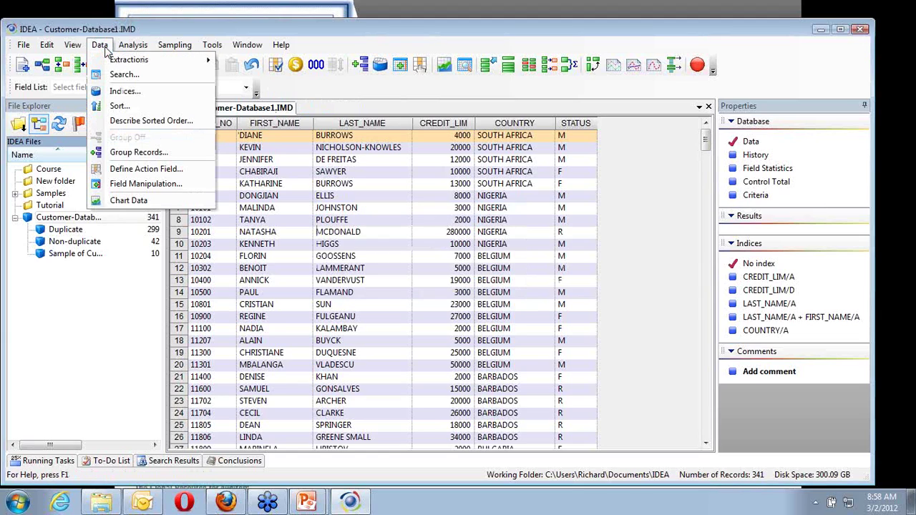
{"action": "mouse_move", "coordinate": [146, 62]}
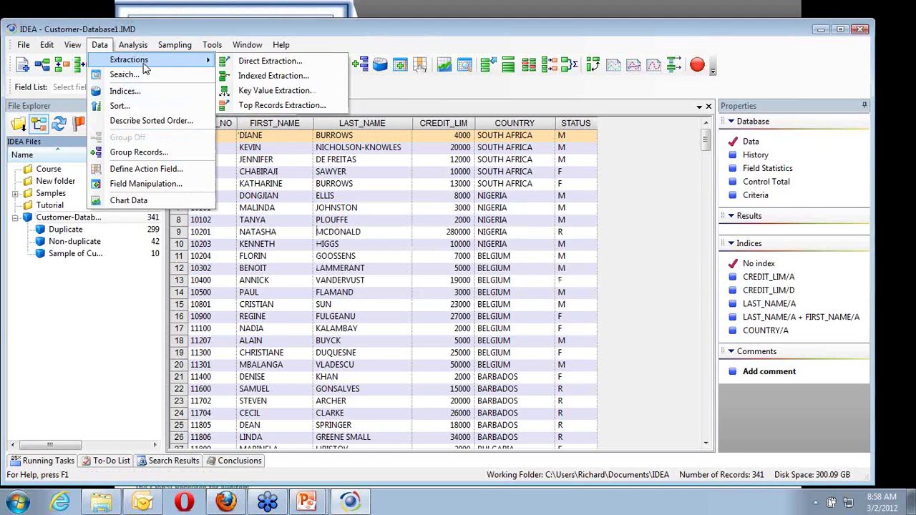
{"action": "left_click", "coordinate": [309, 63]}
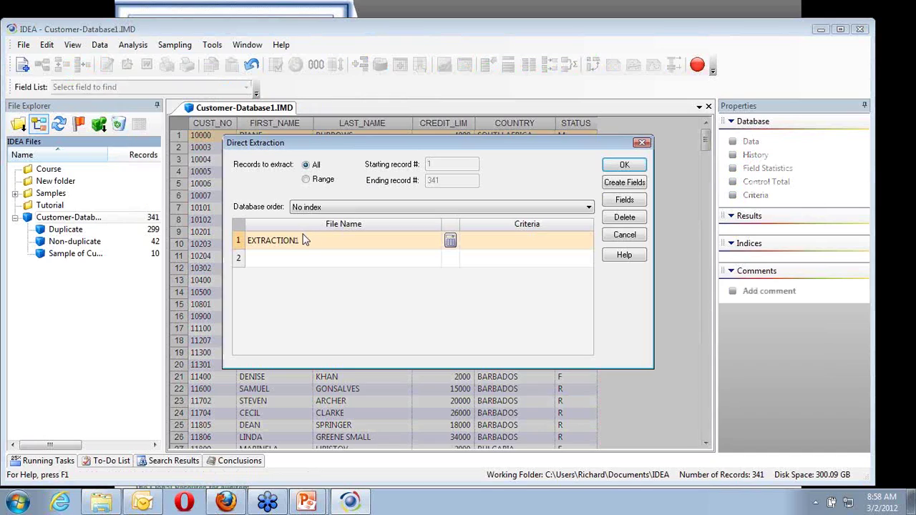
{"action": "left_click", "coordinate": [305, 241]}
{"action": "type", "text": "Large"}
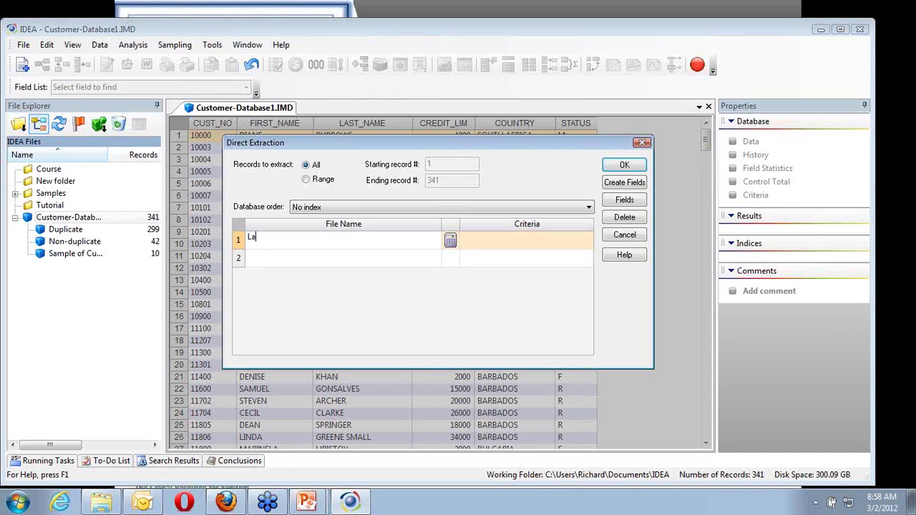
{"action": "type", "text": " Credo"}
{"action": "key", "text": "BackSpace"}
{"action": "type", "text": "it Limit"}
- Build and check the criterion CREDIT_LIM >= 300000 for the Large Credit Limit file, and run the extraction
{"action": "left_click", "coordinate": [450, 241]}
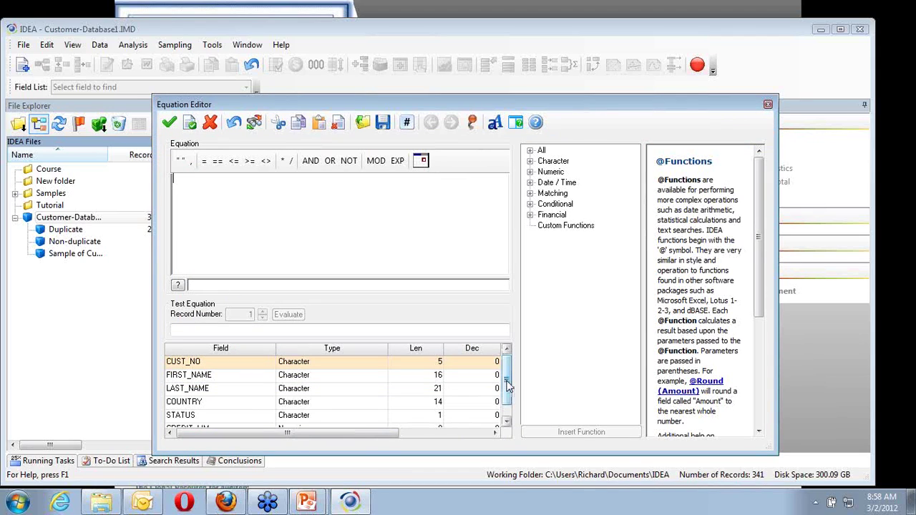
{"action": "scroll", "coordinate": [507, 386], "scroll_direction": "down", "scroll_amount": 1}
{"action": "double_click", "coordinate": [253, 417]}
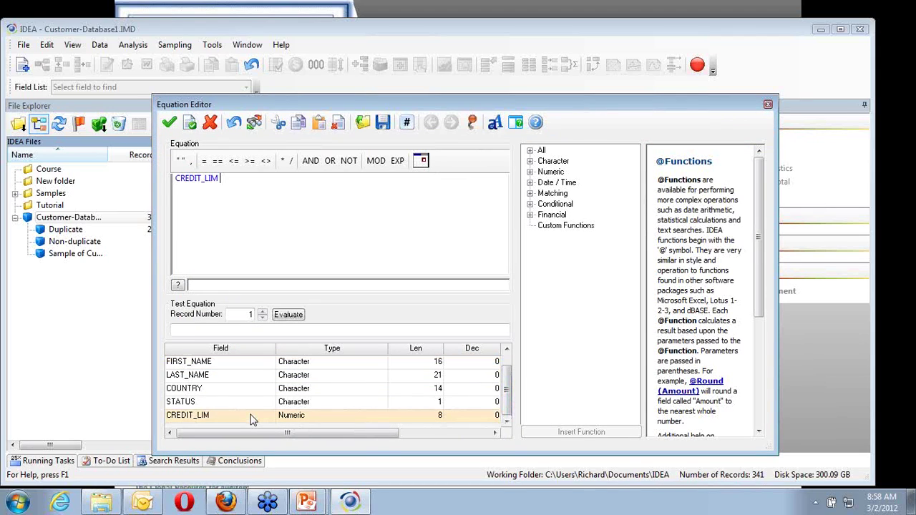
{"action": "left_click", "coordinate": [249, 161]}
{"action": "type", "text": "30000"}
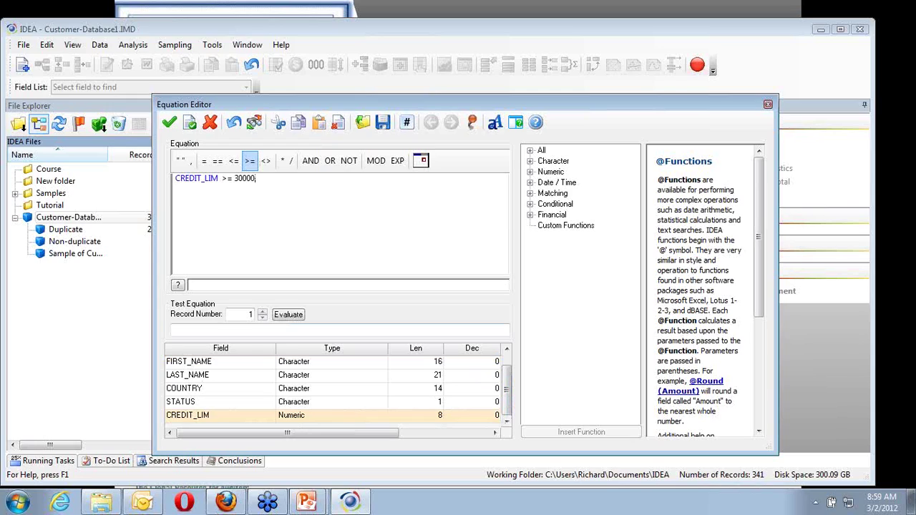
{"action": "type", "text": "0"}
{"action": "left_click", "coordinate": [188, 127]}
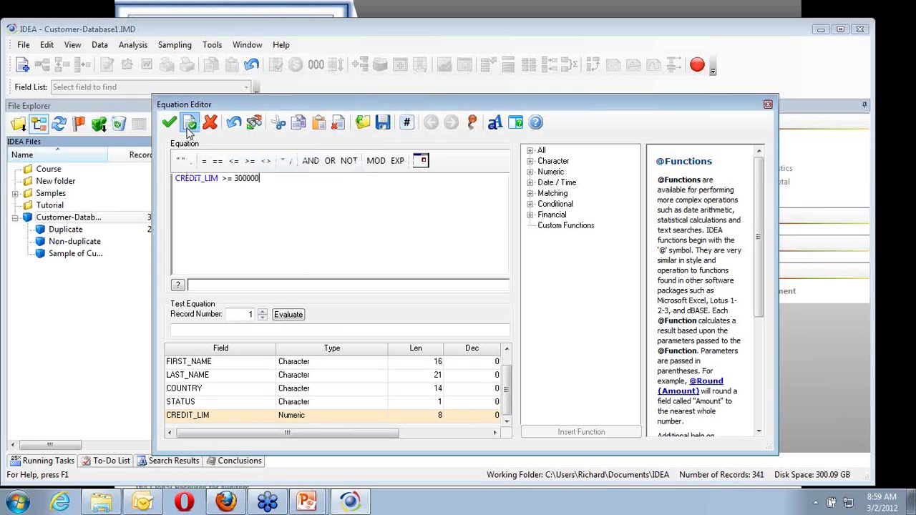
{"action": "left_click", "coordinate": [453, 304]}
{"action": "left_click", "coordinate": [169, 122]}
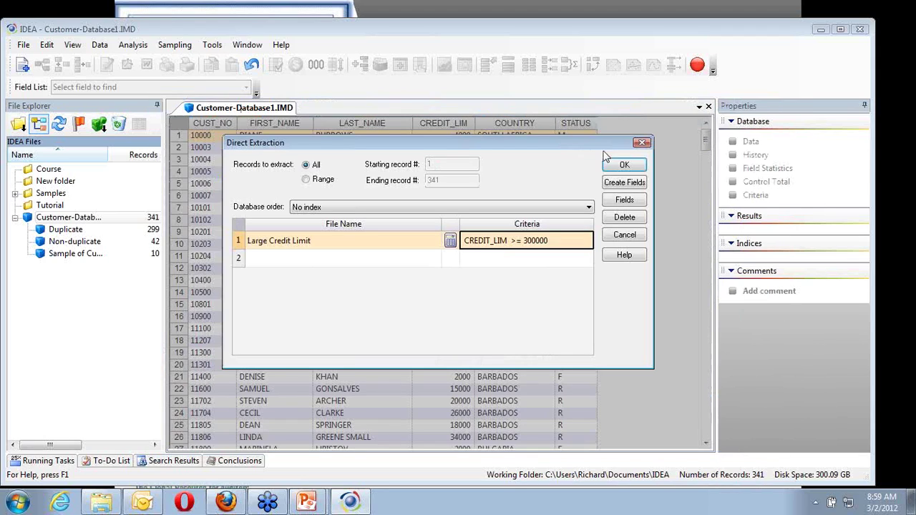
{"action": "left_click", "coordinate": [621, 166]}
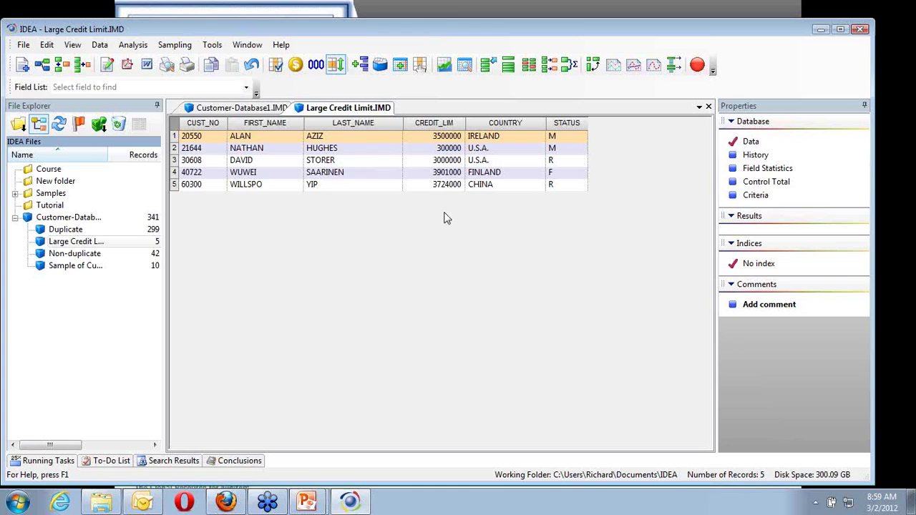
- Return to Customer-Database1 and start another direct extraction of all records with the file name "Largish Credit Limits"
{"action": "left_click", "coordinate": [230, 111]}
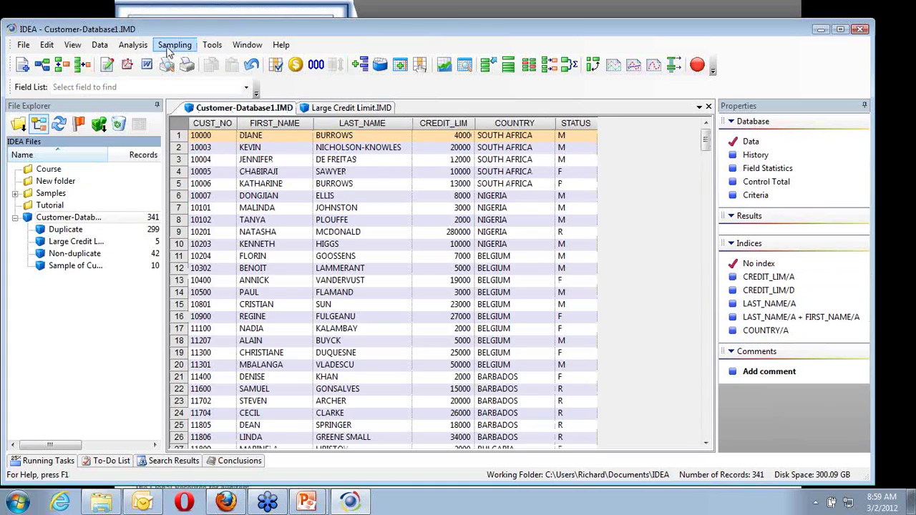
{"action": "left_click", "coordinate": [99, 46]}
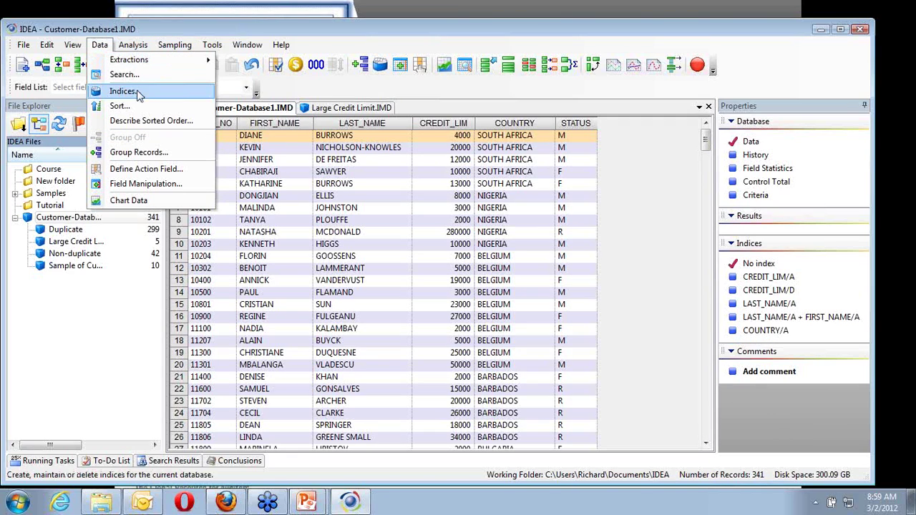
{"action": "mouse_move", "coordinate": [143, 62]}
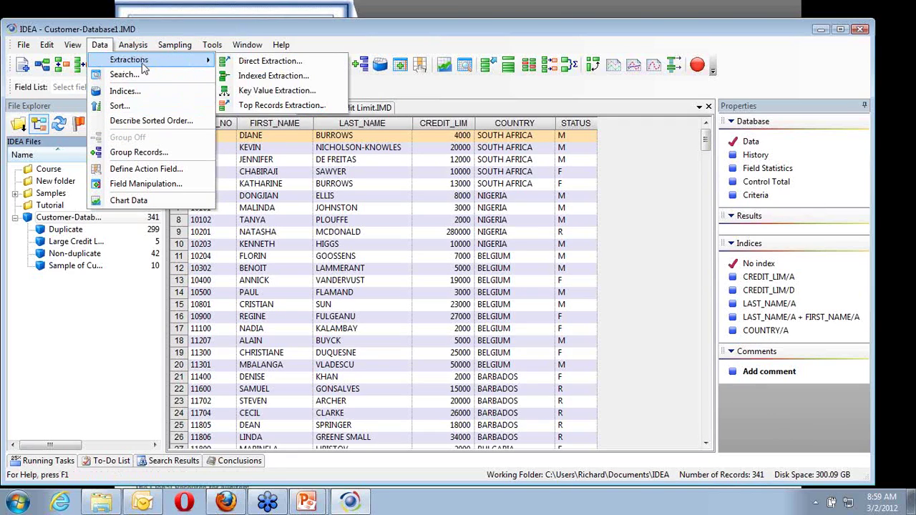
{"action": "left_click", "coordinate": [284, 61]}
{"action": "left_click", "coordinate": [302, 239]}
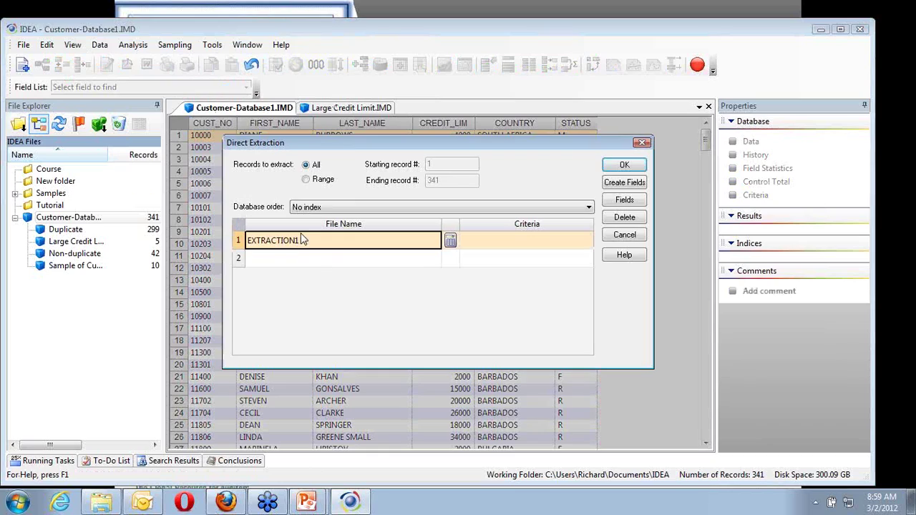
{"action": "type", "text": "L"}
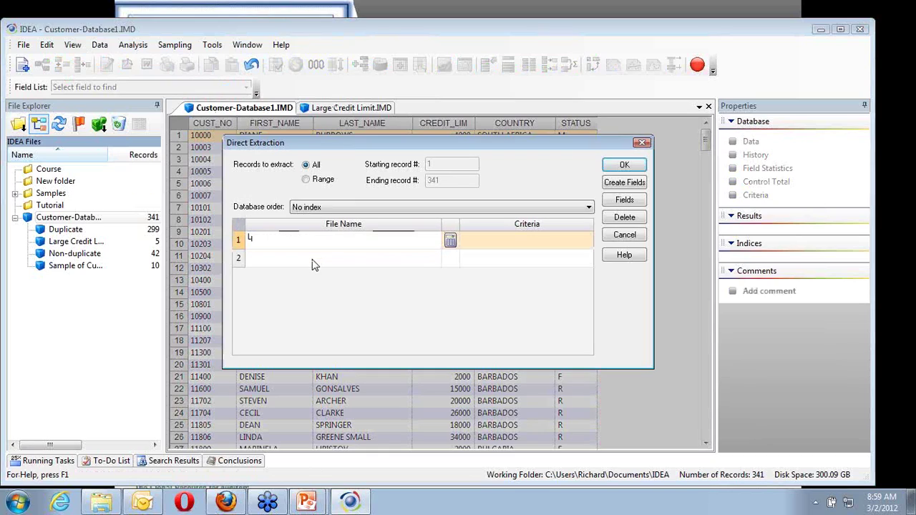
{"action": "type", "text": "argish Credit Limits"}
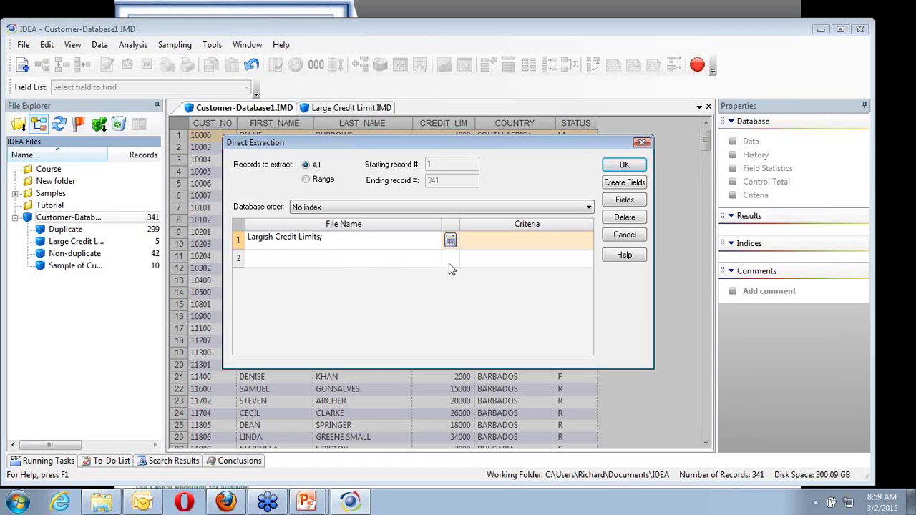
- Set the criterion CREDIT_LIM >= 30000 for the Largish Credit Limits file and run the extraction
{"action": "left_click", "coordinate": [450, 241]}
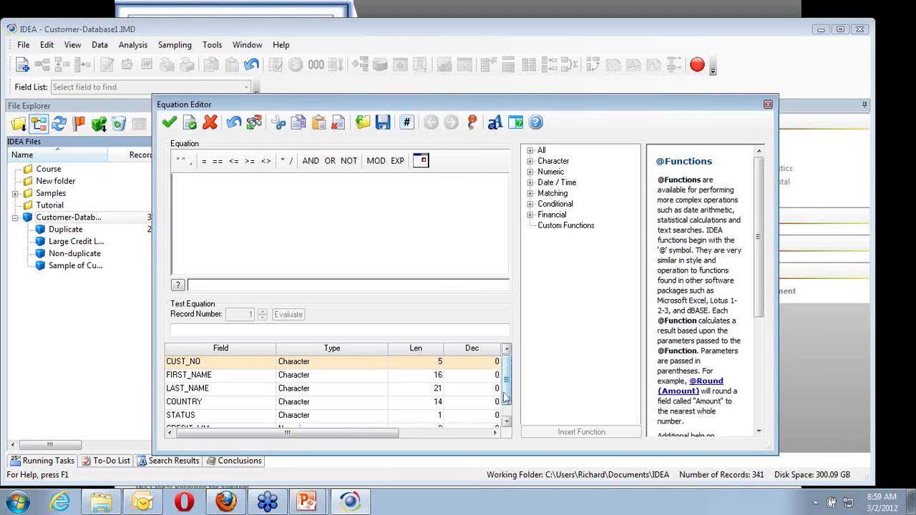
{"action": "scroll", "coordinate": [509, 413], "scroll_direction": "down", "scroll_amount": 1}
{"action": "double_click", "coordinate": [213, 418]}
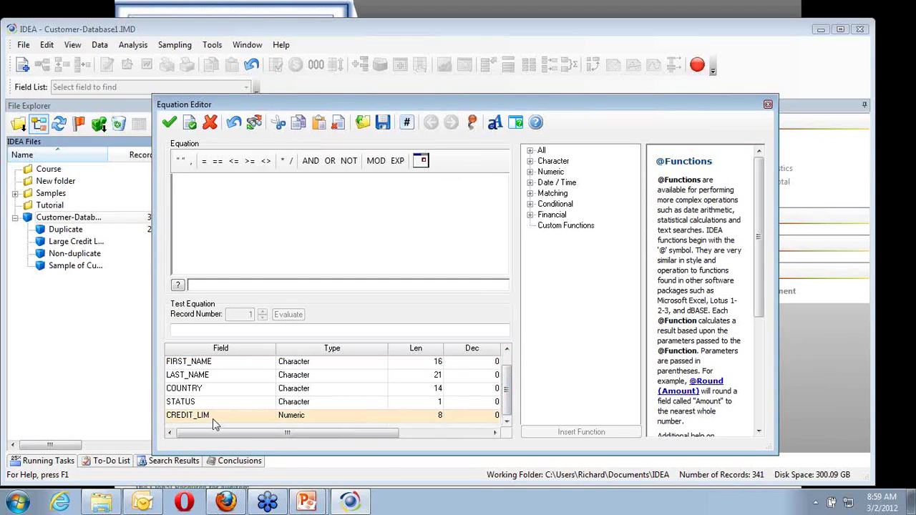
{"action": "left_click", "coordinate": [249, 161]}
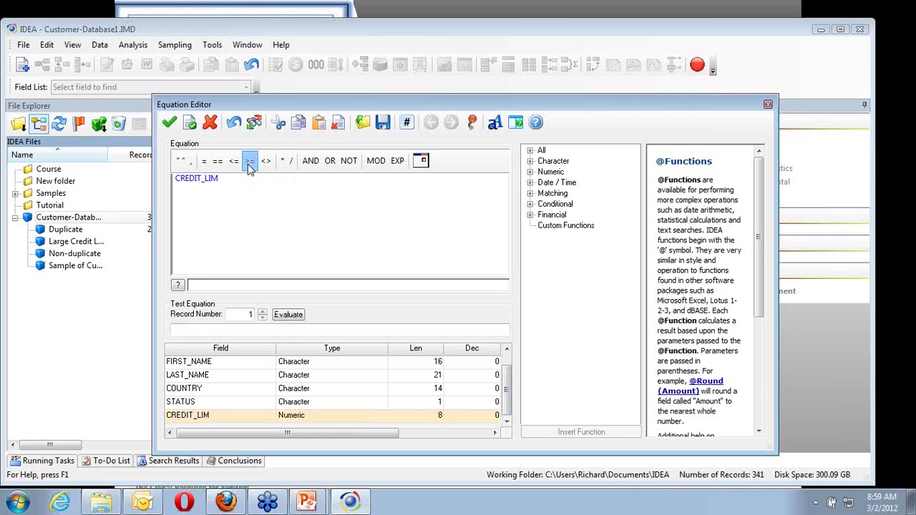
{"action": "type", "text": "30000"}
{"action": "left_click", "coordinate": [169, 123]}
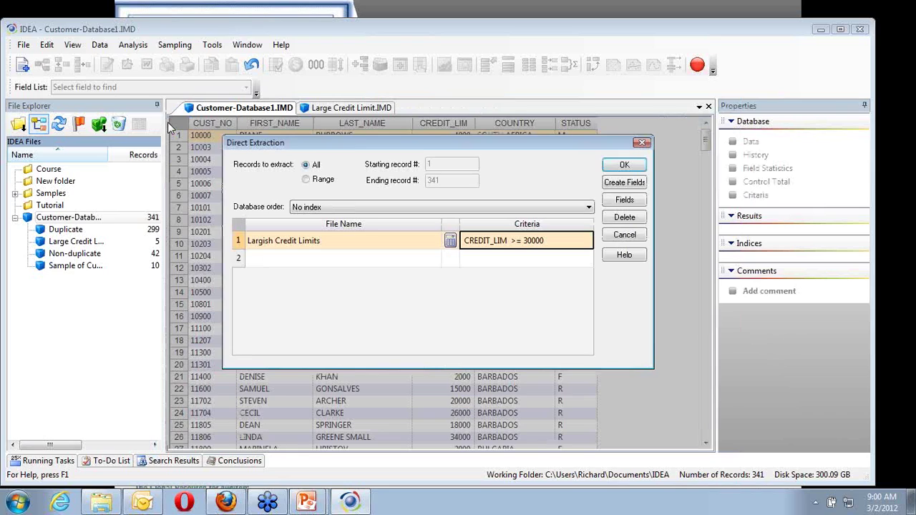
{"action": "left_click", "coordinate": [622, 165]}
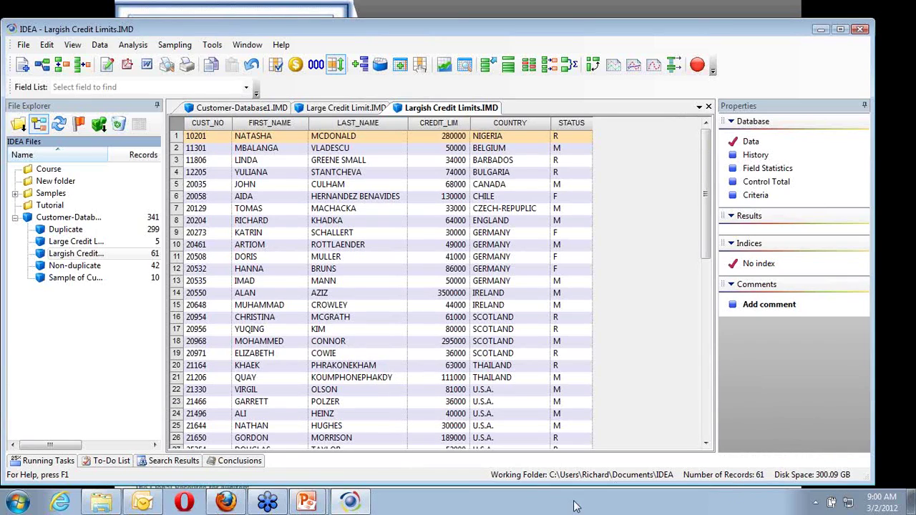
- Compare the extracted records in the Large Credit Limit and Largish Credit Limits files
{"action": "left_click", "coordinate": [78, 242]}
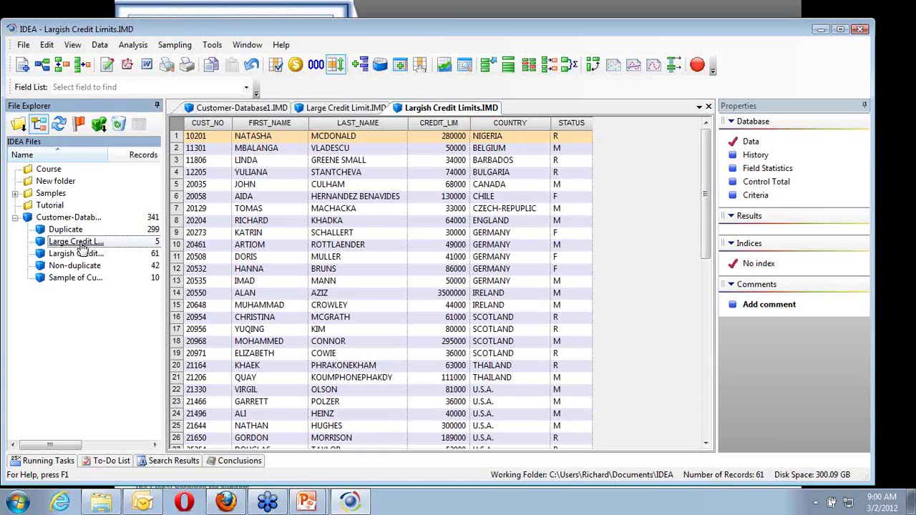
{"action": "left_click", "coordinate": [81, 244]}
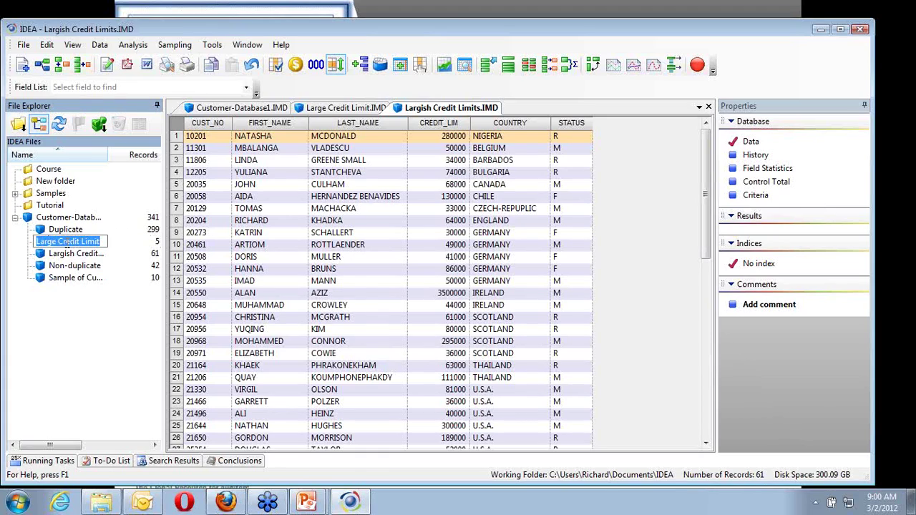
{"action": "left_click", "coordinate": [342, 109]}
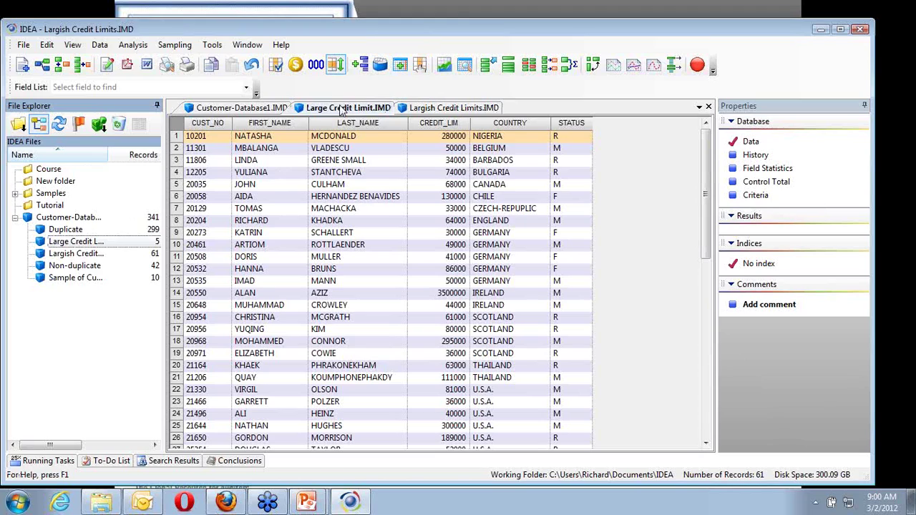
{"action": "left_click_drag", "start_coordinate": [342, 109], "coordinate": [452, 111]}
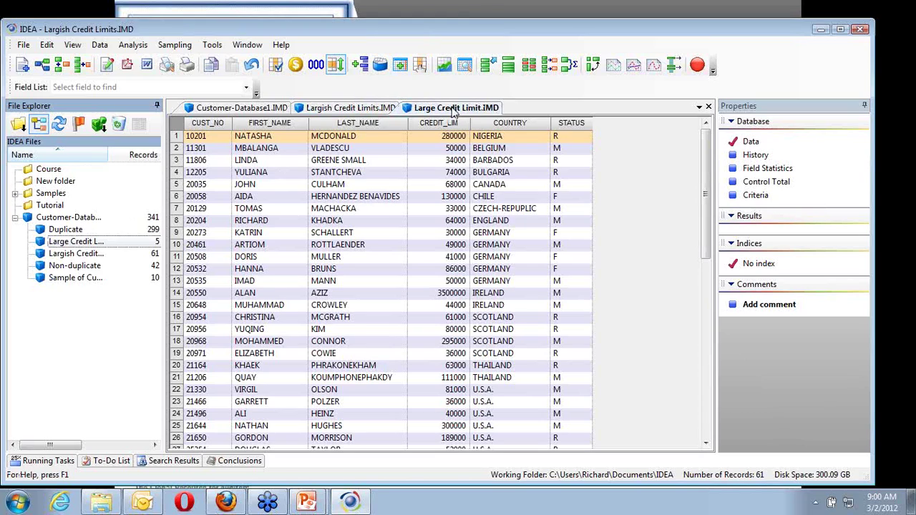
{"action": "left_click", "coordinate": [448, 111]}
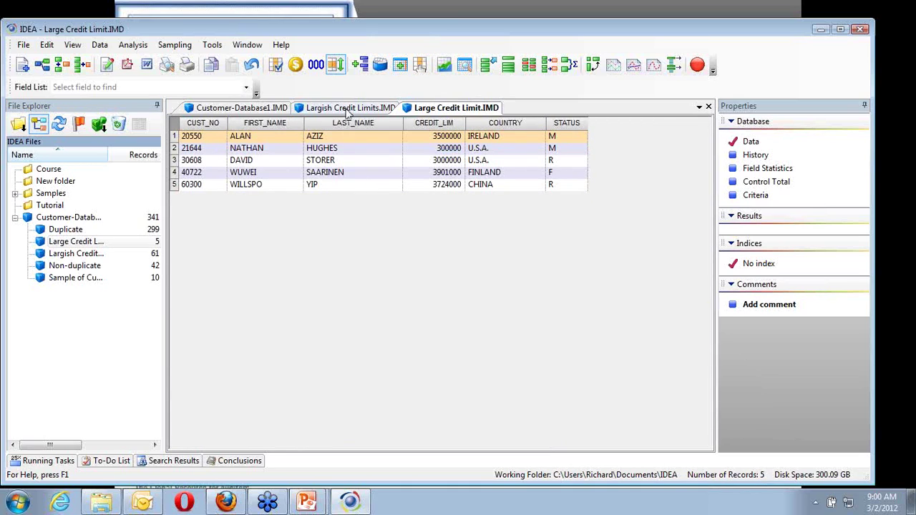
{"action": "left_click", "coordinate": [343, 111]}
{"action": "left_click", "coordinate": [446, 110]}
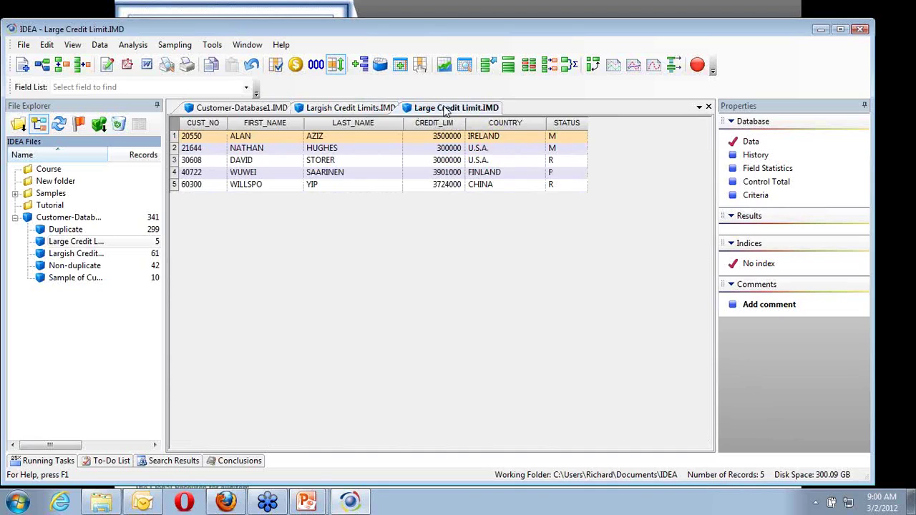
{"action": "left_click", "coordinate": [342, 113]}
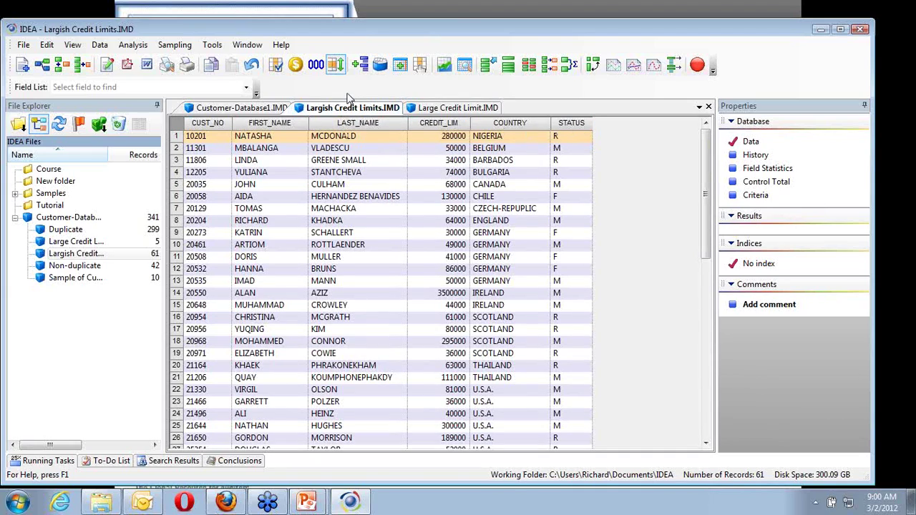
{"action": "left_click", "coordinate": [447, 107]}
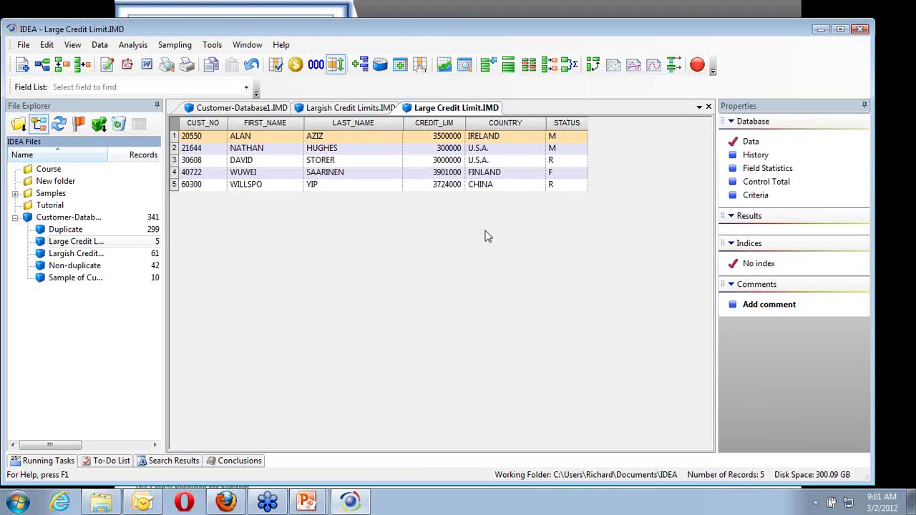
- Close the Large Credit Limit, Largish Credit Limits and Customer-Database1 files
{"action": "left_click", "coordinate": [708, 106]}
{"action": "left_click", "coordinate": [708, 106]}
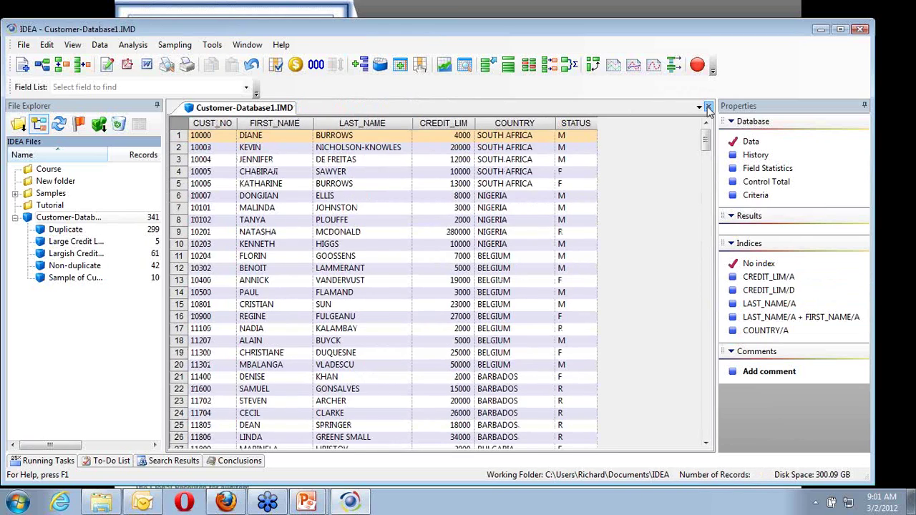
{"action": "left_click", "coordinate": [708, 106]}
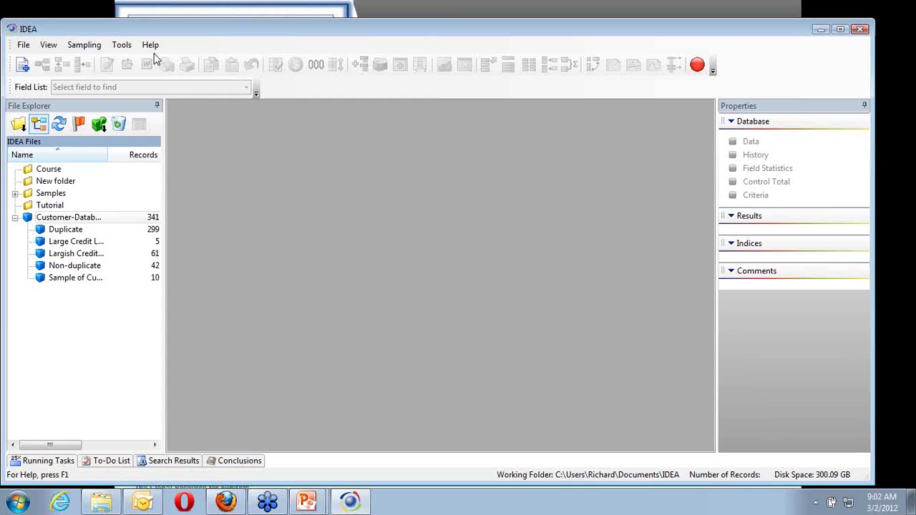
- Start an import to IDEA in Text format with sales.txt from the Tutorial folder, and continue to the file type
{"action": "left_click", "coordinate": [24, 46]}
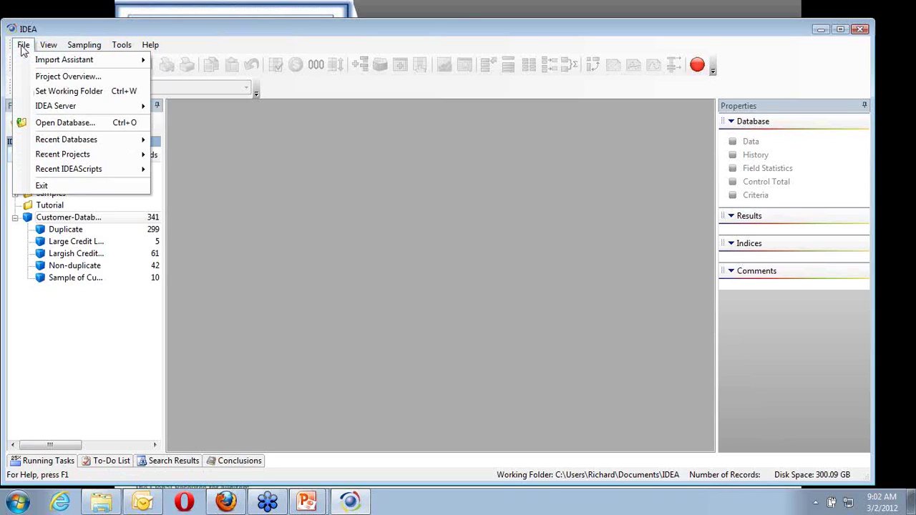
{"action": "mouse_move", "coordinate": [61, 65]}
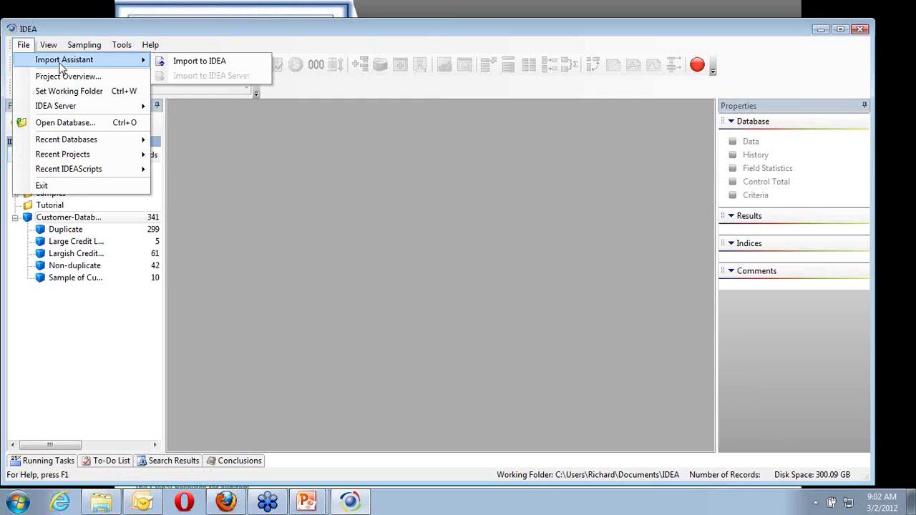
{"action": "left_click", "coordinate": [188, 61]}
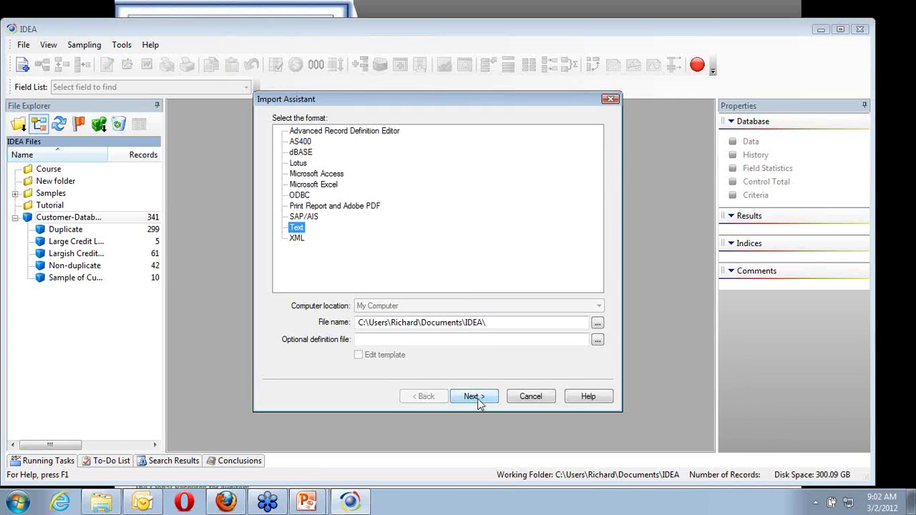
{"action": "left_click", "coordinate": [597, 323]}
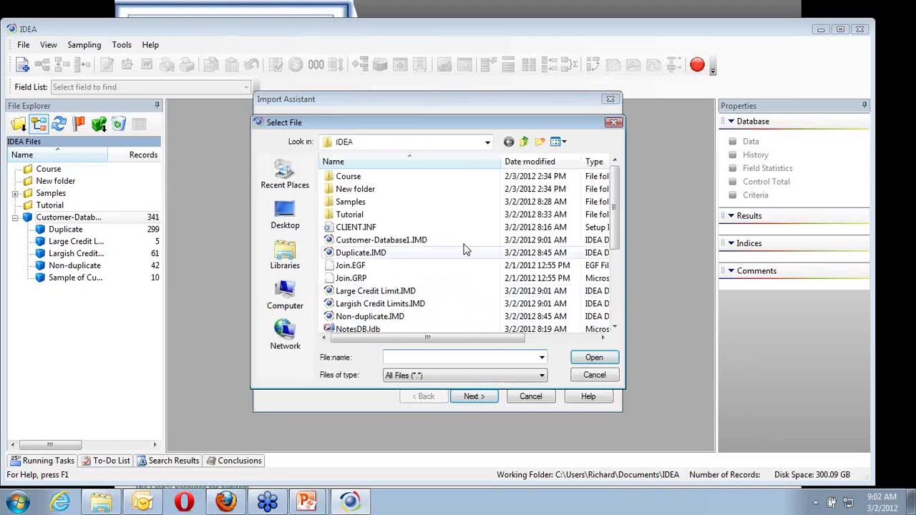
{"action": "double_click", "coordinate": [361, 217]}
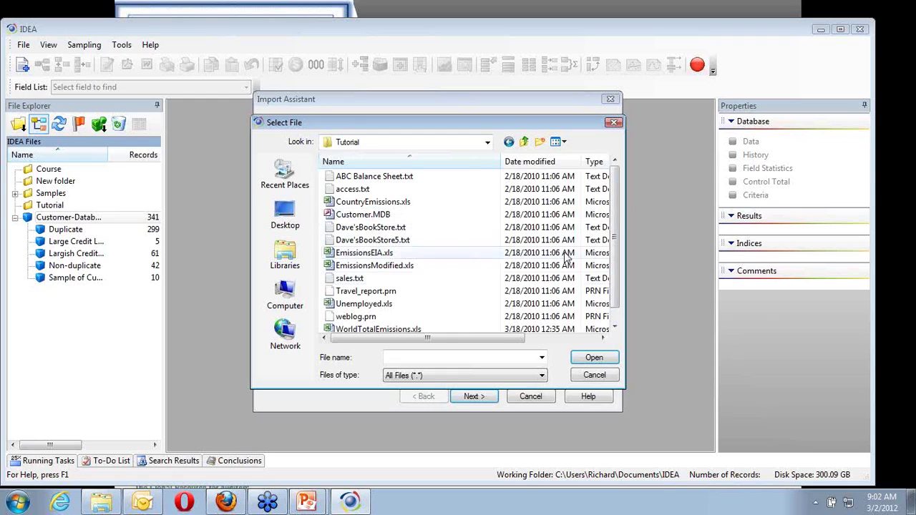
{"action": "double_click", "coordinate": [347, 279]}
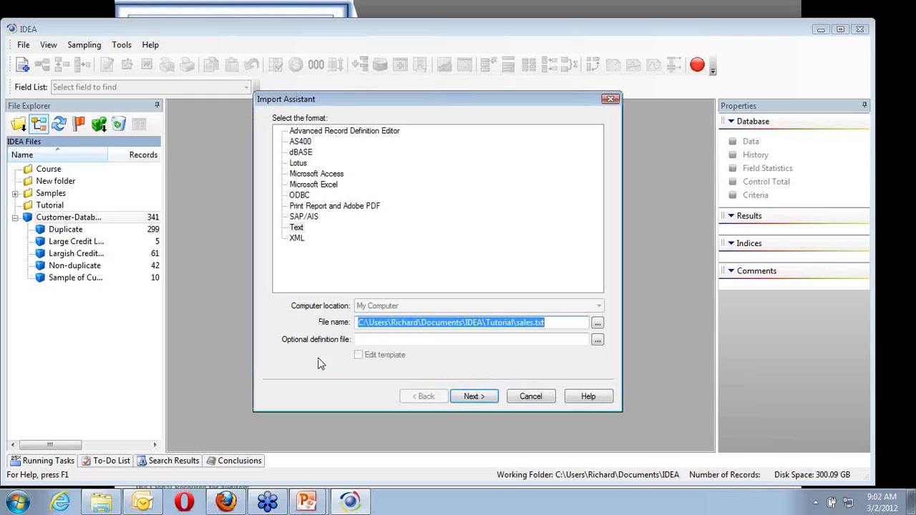
{"action": "left_click", "coordinate": [491, 400]}
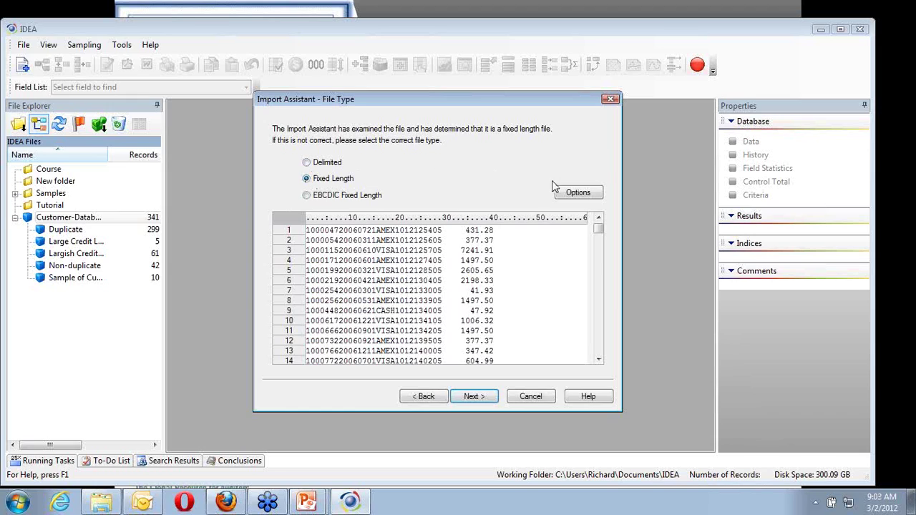
- Review the import options and the Delimited and EBCDIC previews of sales.txt, and accept Fixed Length as the file type
{"action": "left_click", "coordinate": [576, 194]}
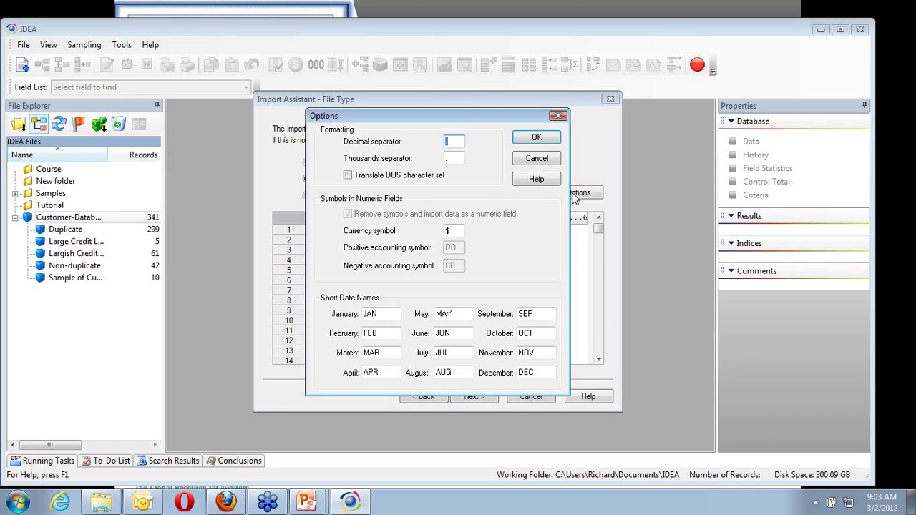
{"action": "left_click", "coordinate": [549, 160]}
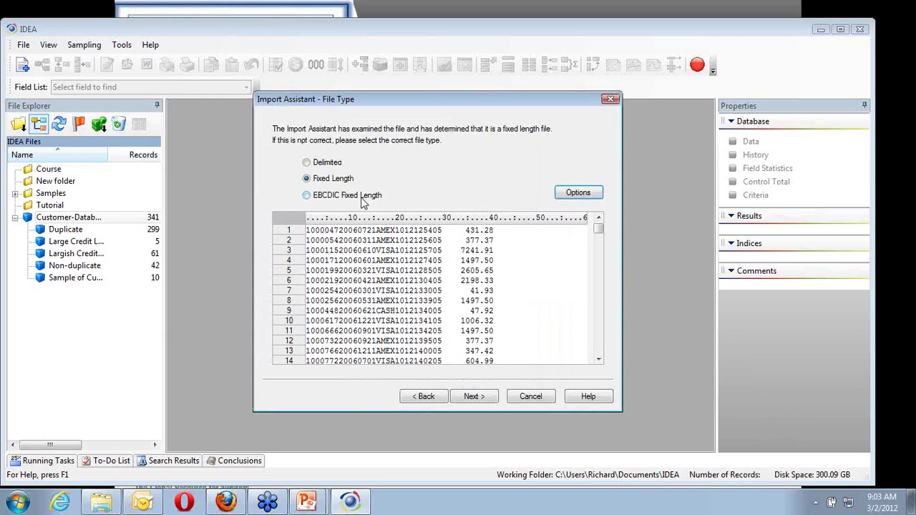
{"action": "left_click", "coordinate": [307, 164]}
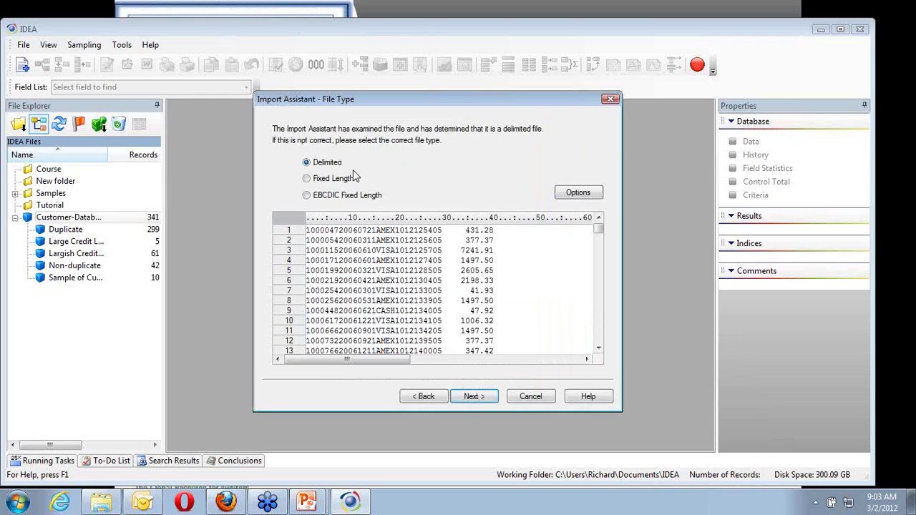
{"action": "left_click", "coordinate": [307, 179]}
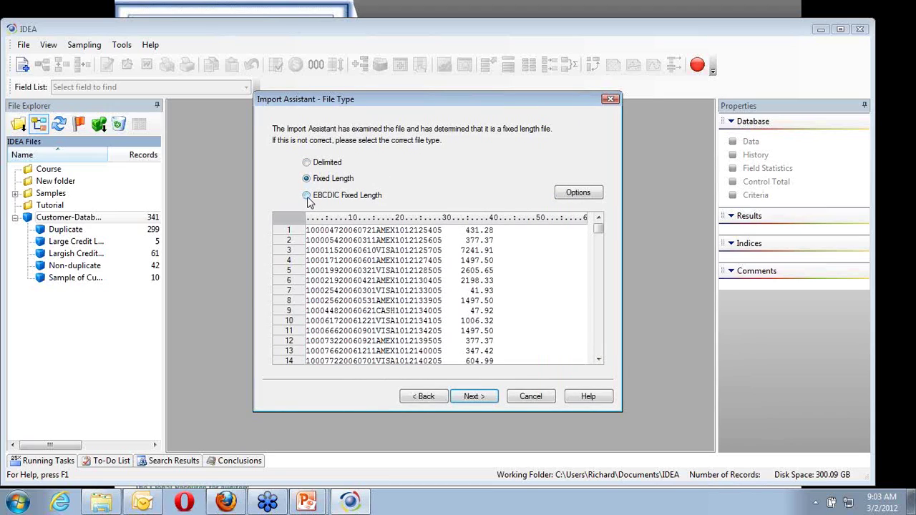
{"action": "left_click", "coordinate": [308, 198]}
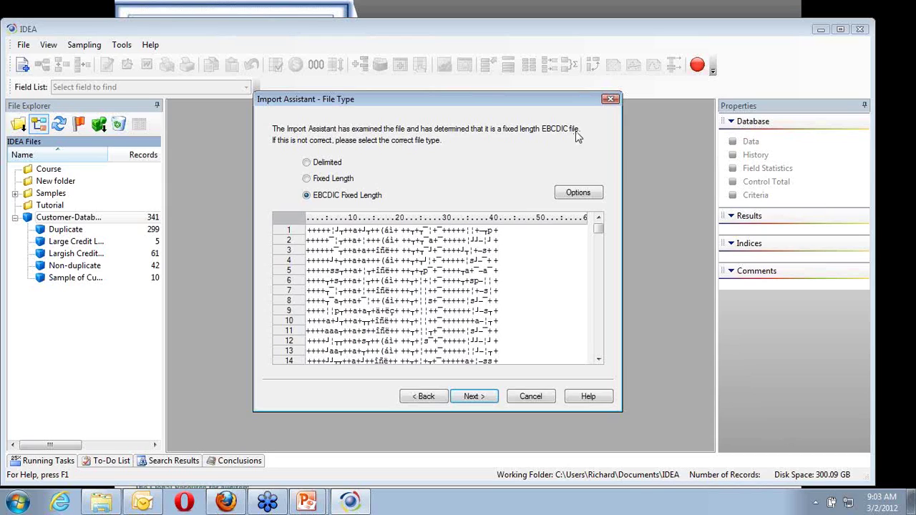
{"action": "left_click", "coordinate": [306, 179]}
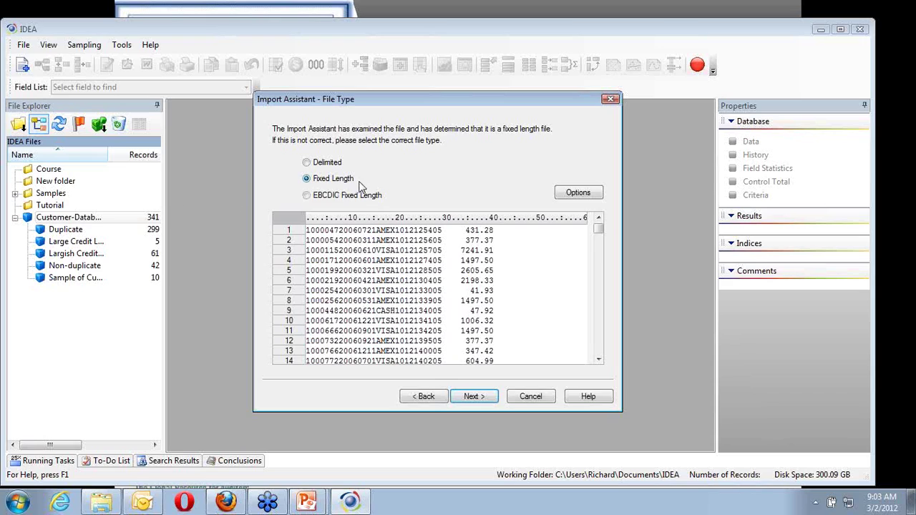
{"action": "left_click", "coordinate": [358, 199]}
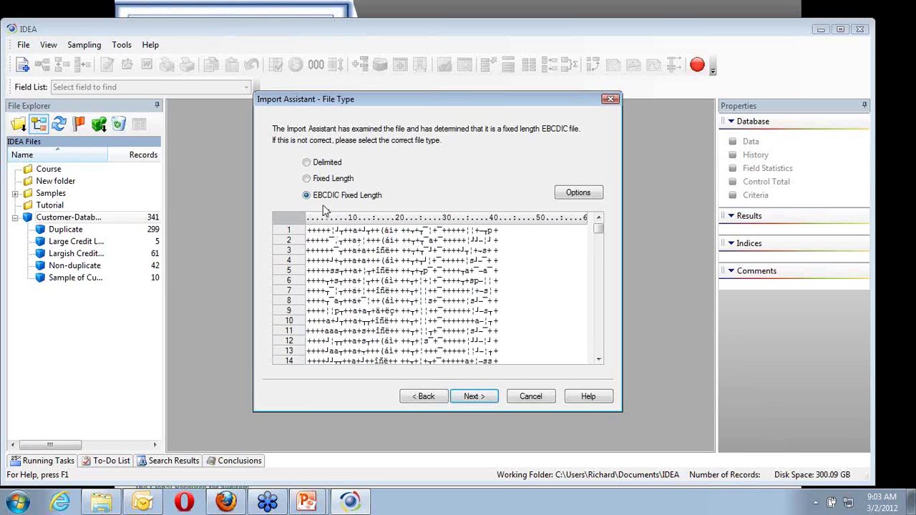
{"action": "left_click", "coordinate": [346, 184]}
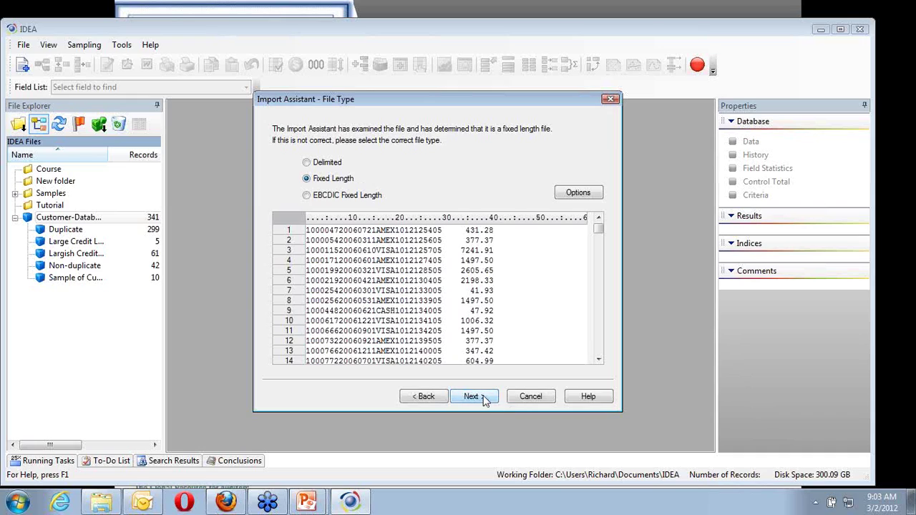
{"action": "left_click", "coordinate": [471, 397]}
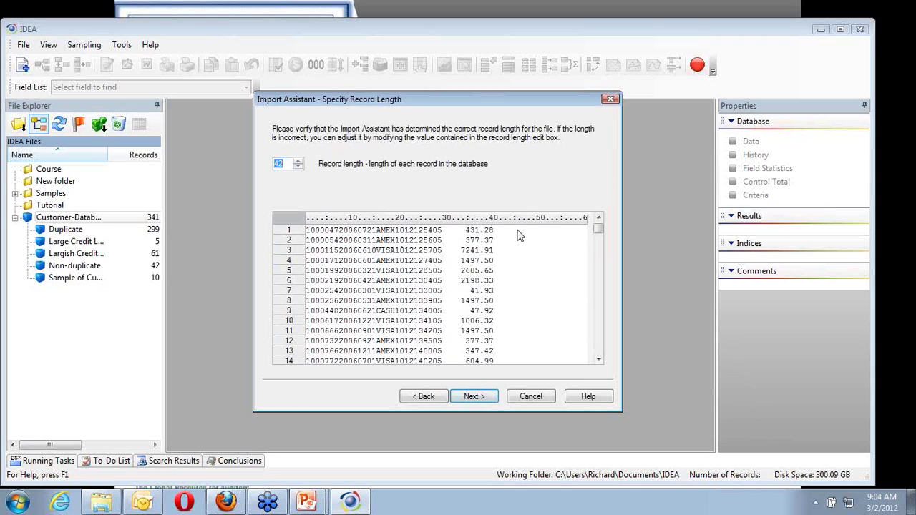
- Try record lengths of 43 and 41 for the sales import, and restore it to 42
{"action": "left_click", "coordinate": [298, 160]}
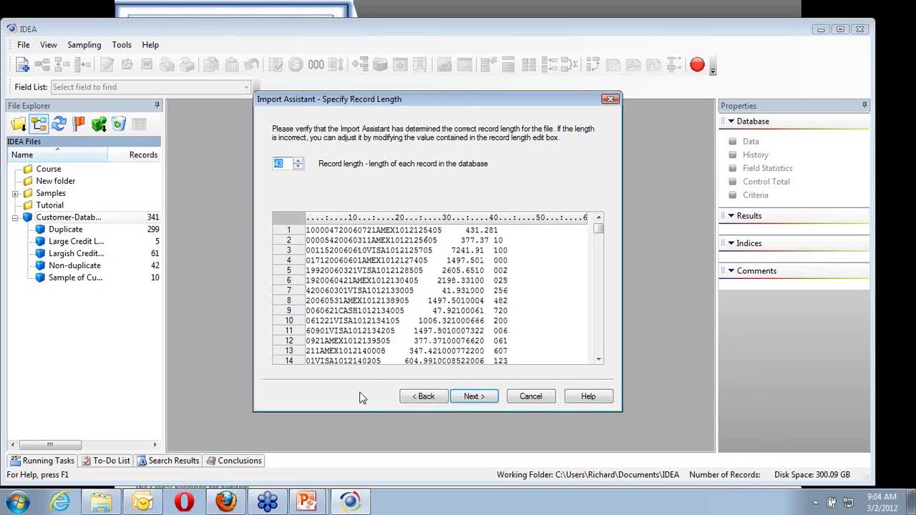
{"action": "left_click", "coordinate": [298, 167]}
{"action": "left_click", "coordinate": [298, 167]}
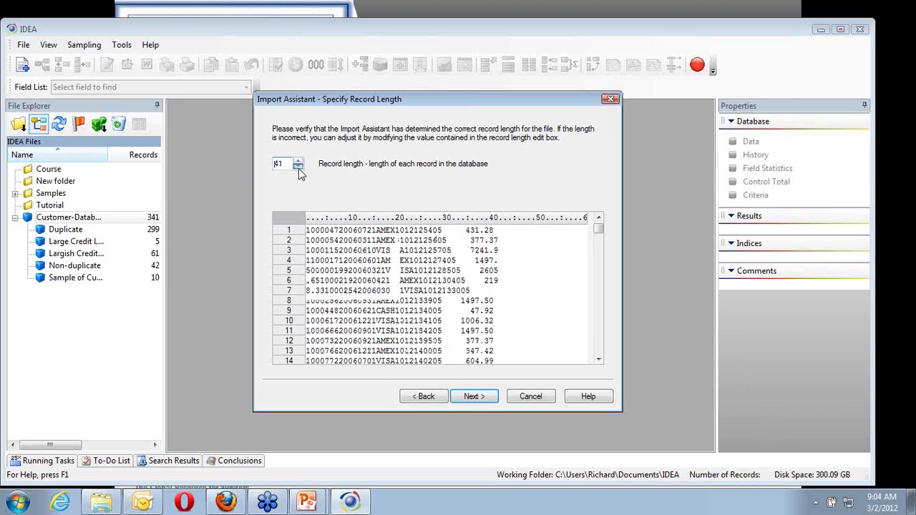
{"action": "left_click", "coordinate": [299, 162]}
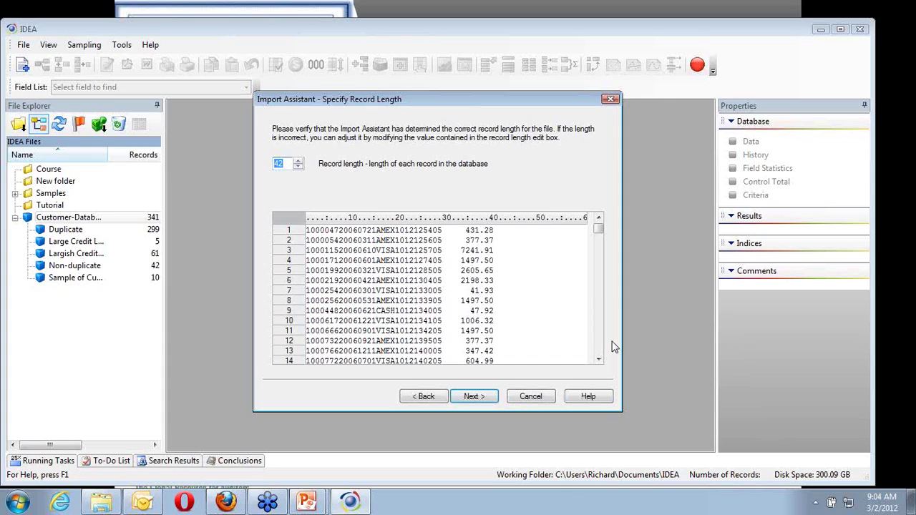
- Continue to the field delineators and remove the extra field lines after columns 1 and 8
{"action": "left_click", "coordinate": [473, 396]}
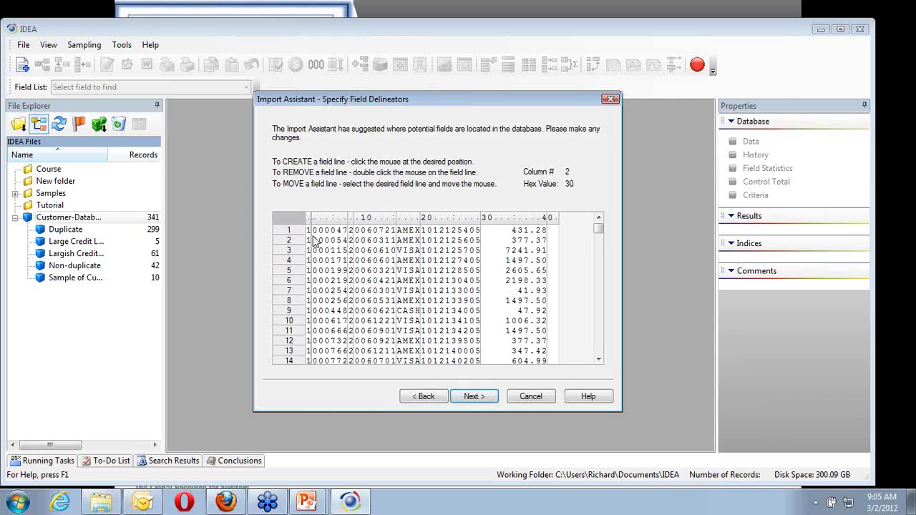
{"action": "double_click", "coordinate": [313, 239]}
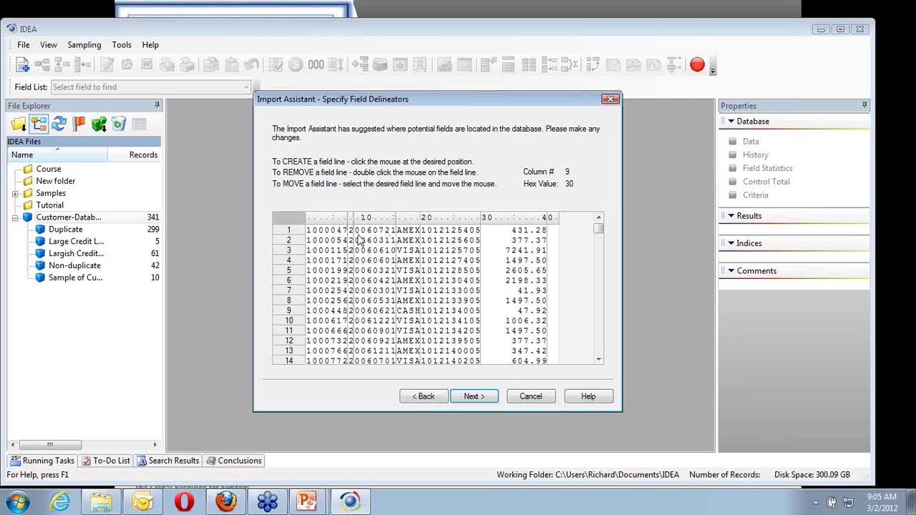
{"action": "double_click", "coordinate": [354, 237]}
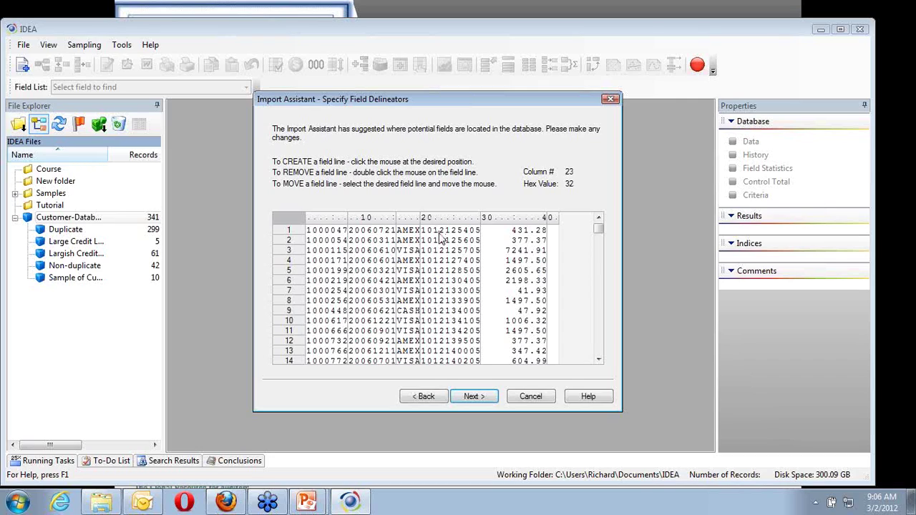
- Add field lines after columns 22 and 27, and remove the trial line after column 23
{"action": "left_click", "coordinate": [440, 237]}
{"action": "double_click", "coordinate": [440, 237]}
{"action": "left_click", "coordinate": [440, 237]}
{"action": "left_click", "coordinate": [470, 238]}
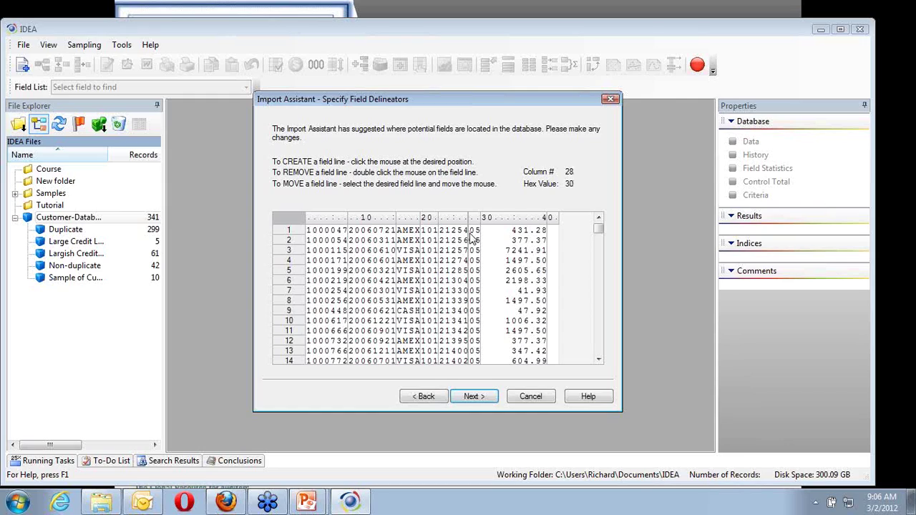
{"action": "double_click", "coordinate": [470, 238]}
{"action": "left_click", "coordinate": [443, 237]}
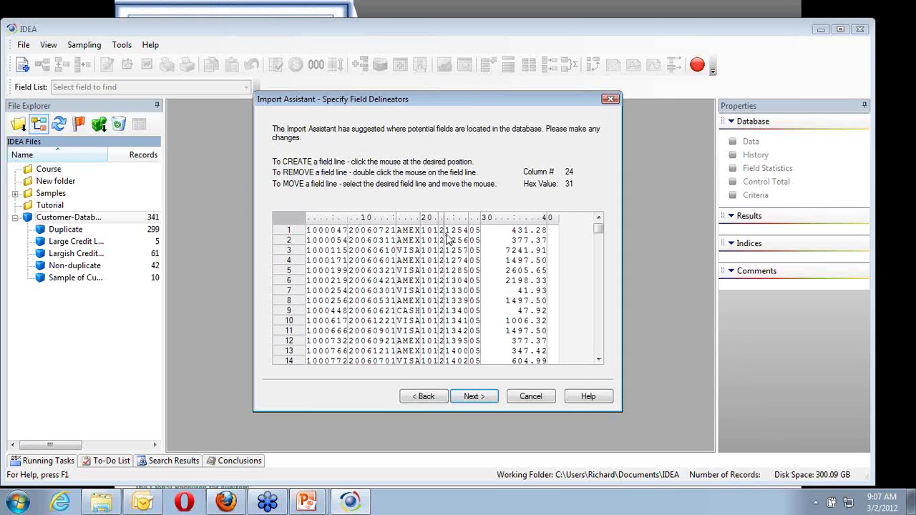
{"action": "double_click", "coordinate": [443, 240]}
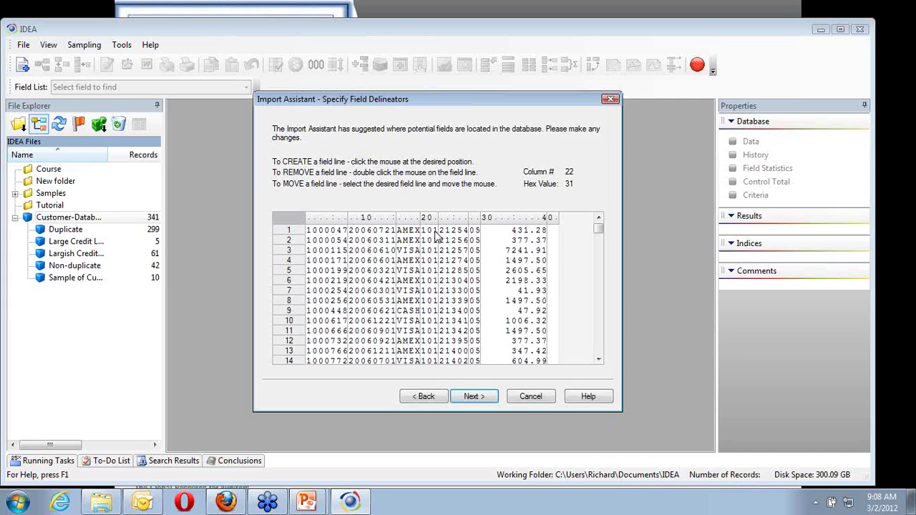
- Accept the field lines and name the first field of the sales import INV_NO in the field details
{"action": "left_click", "coordinate": [472, 397]}
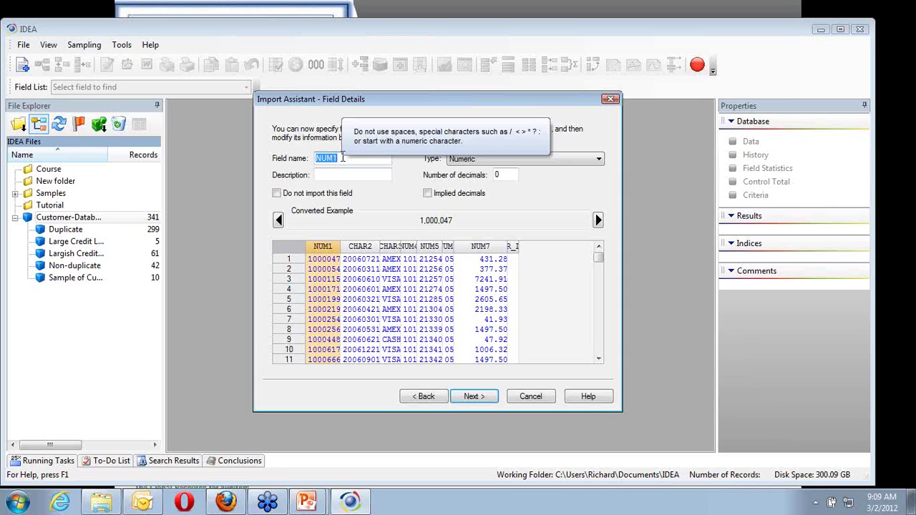
{"action": "type", "text": "INV"}
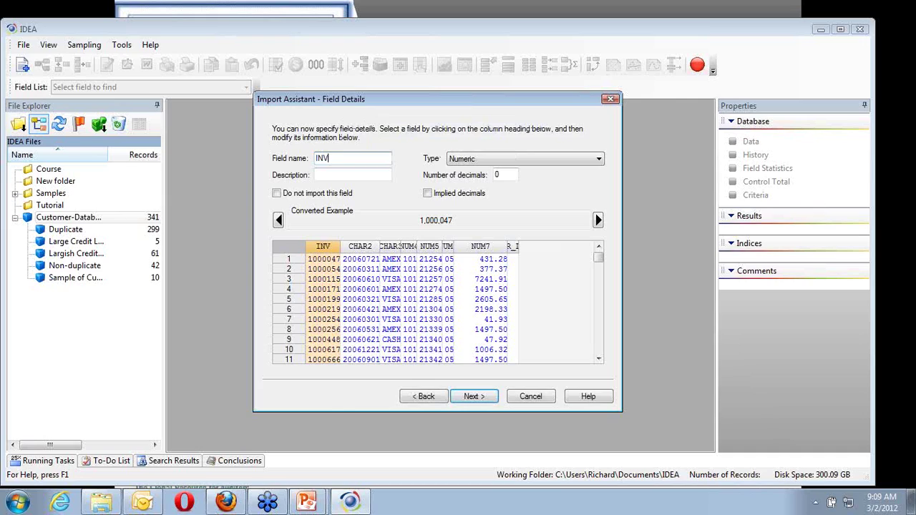
{"action": "type", "text": " NO"}
{"action": "left_click", "coordinate": [363, 246]}
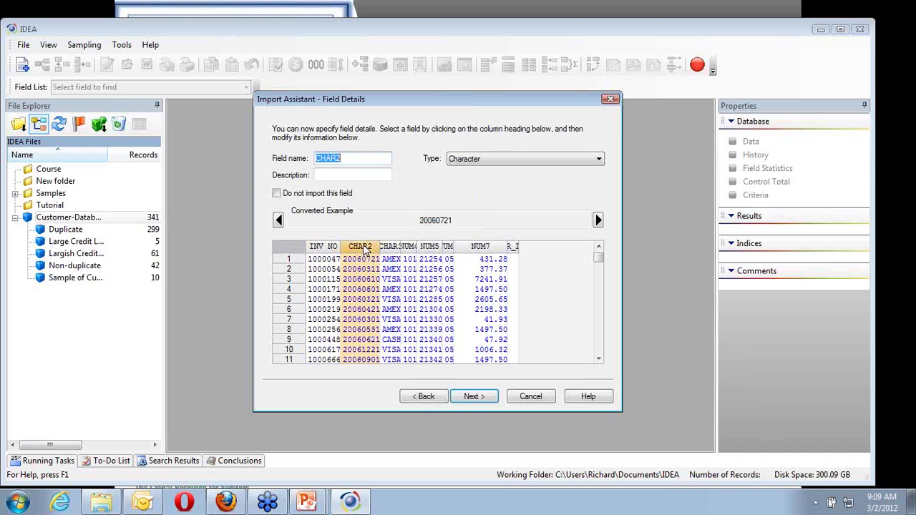
{"action": "left_click", "coordinate": [480, 397]}
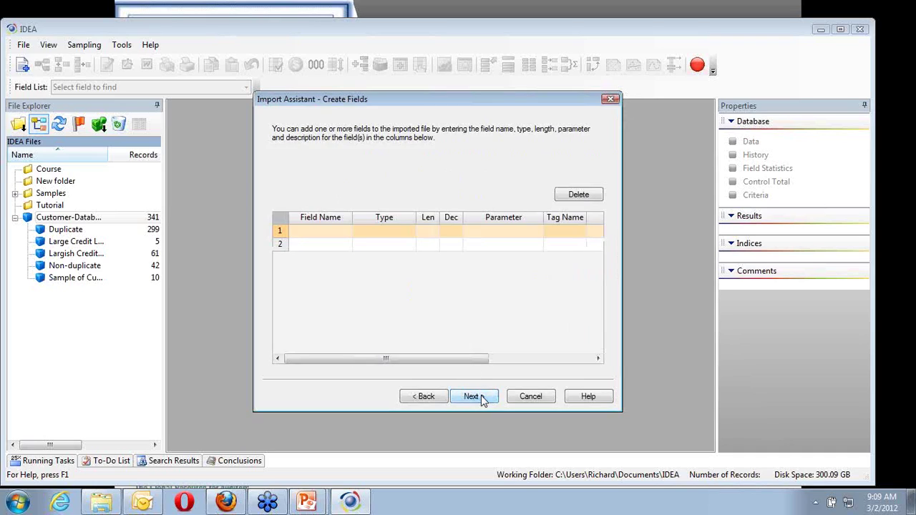
{"action": "left_click", "coordinate": [425, 397]}
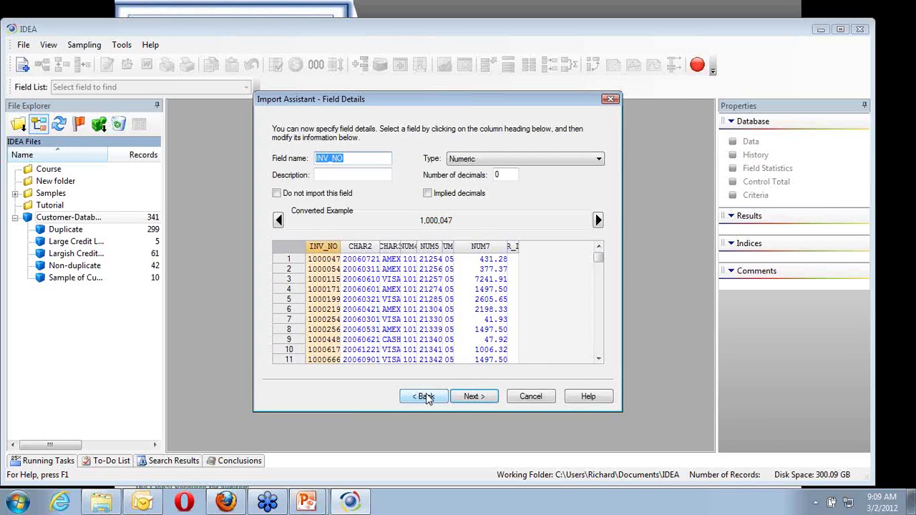
- Name the second field TRANS_DATE and define it as a Date with the mask YYYYMMDD
{"action": "left_click", "coordinate": [363, 248]}
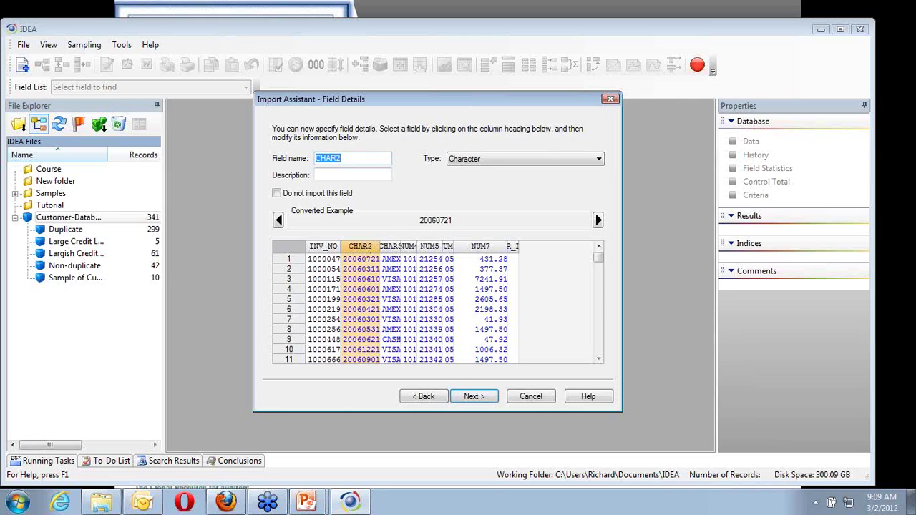
{"action": "type", "text": "TRANS DATE"}
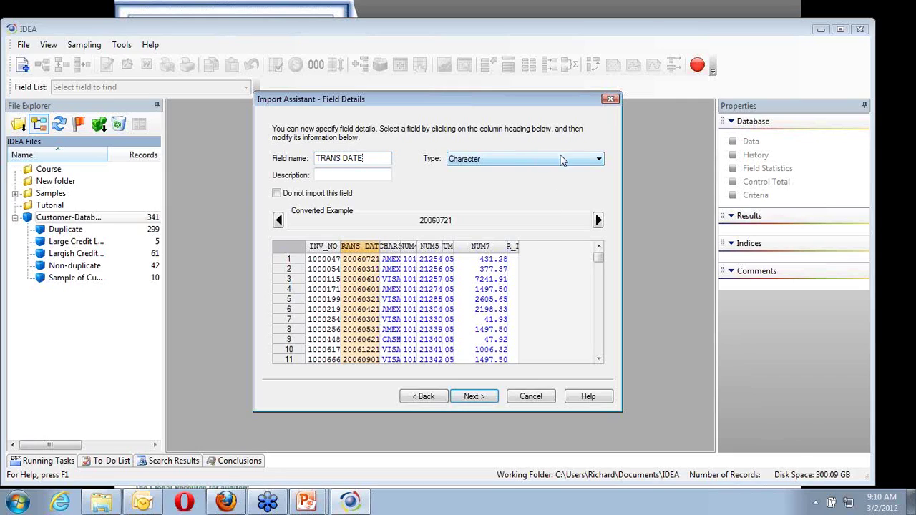
{"action": "left_click", "coordinate": [600, 160]}
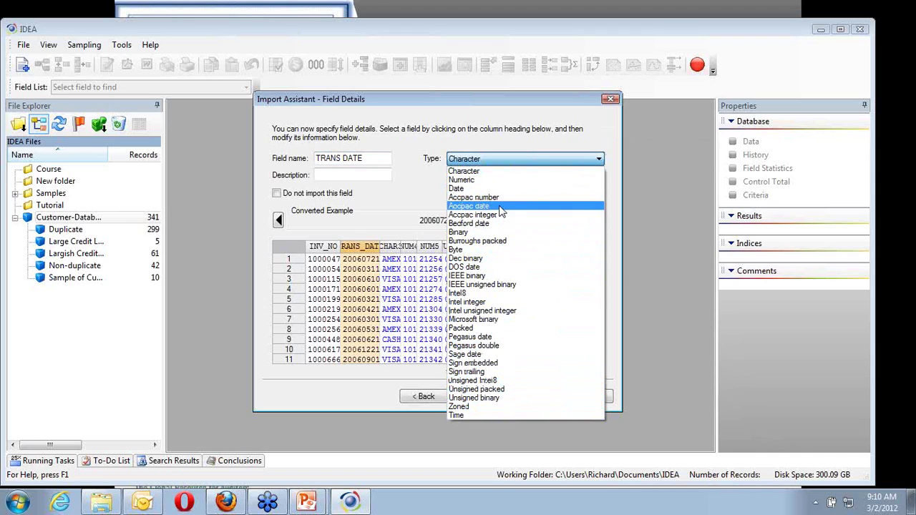
{"action": "left_click", "coordinate": [487, 189]}
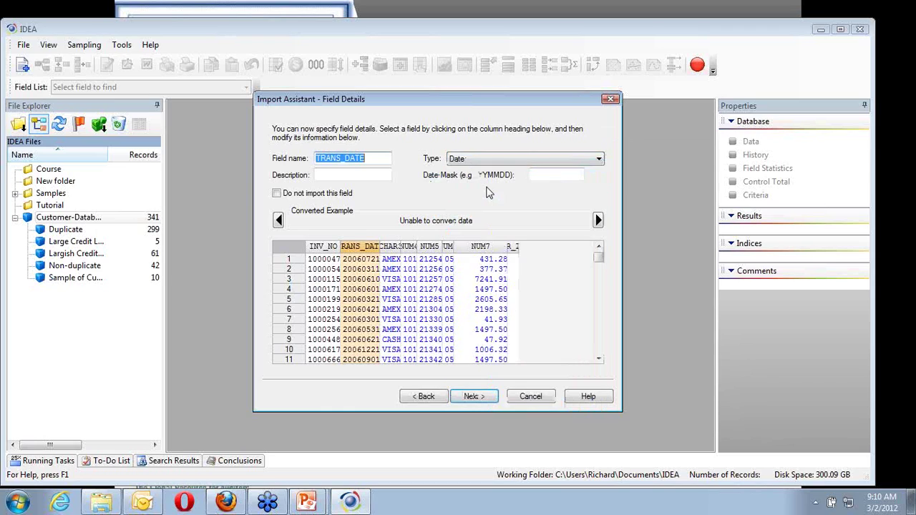
{"action": "left_click", "coordinate": [536, 175]}
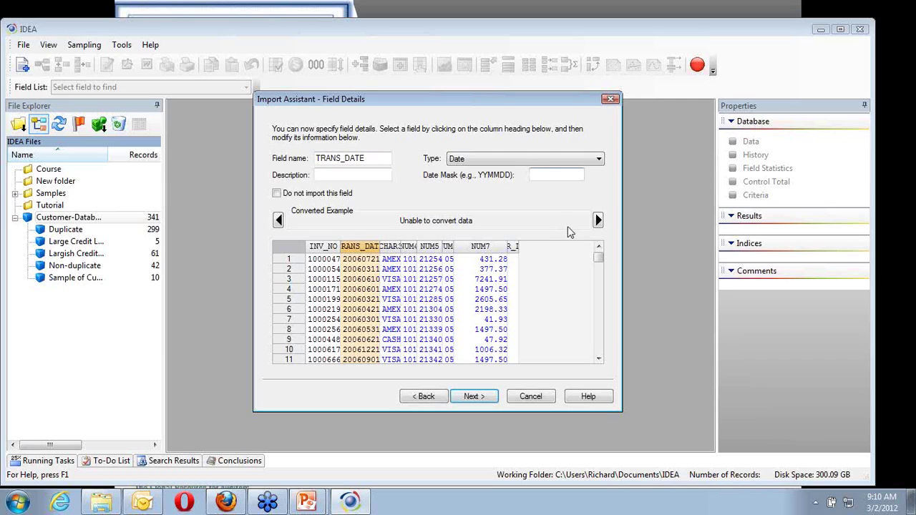
{"action": "type", "text": "YYYYMMDD"}
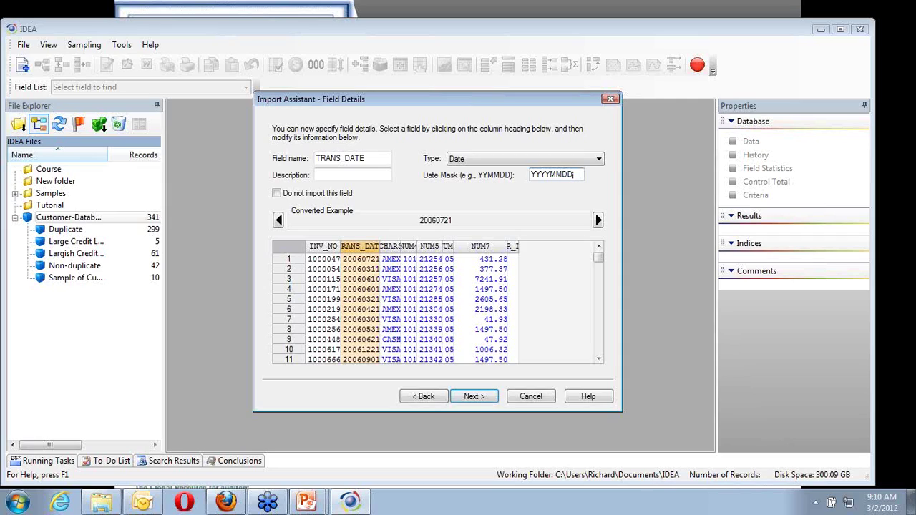
- Name the third, fourth and fifth fields PAY_TYPE, SALESMAN and CUST_NO
{"action": "left_click", "coordinate": [394, 246]}
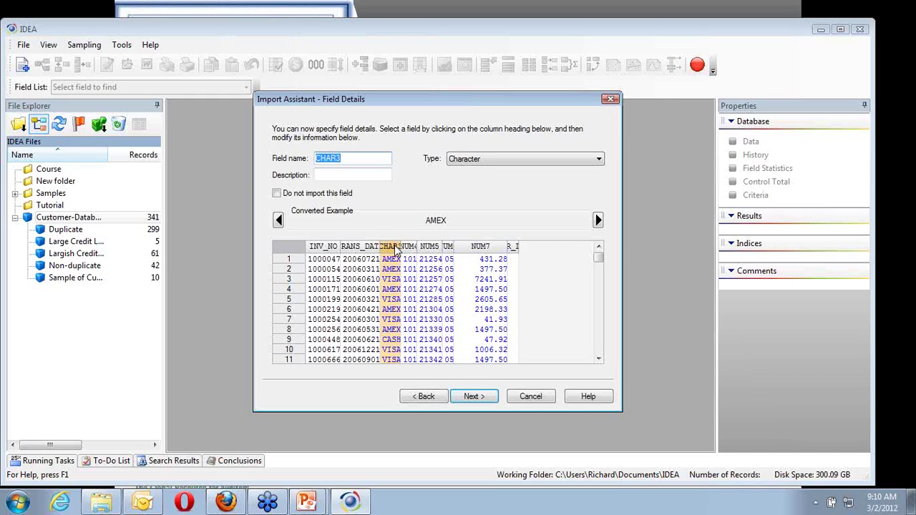
{"action": "type", "text": "PAY TYPE"}
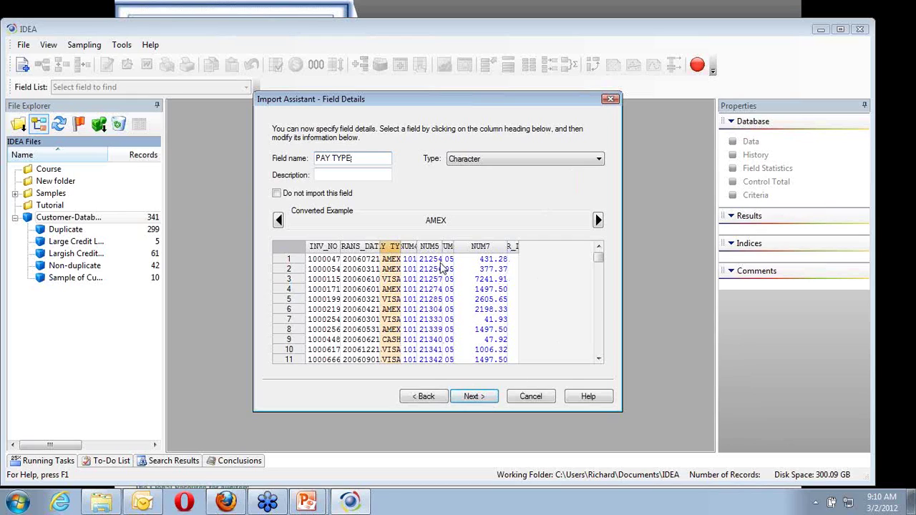
{"action": "left_click", "coordinate": [409, 247]}
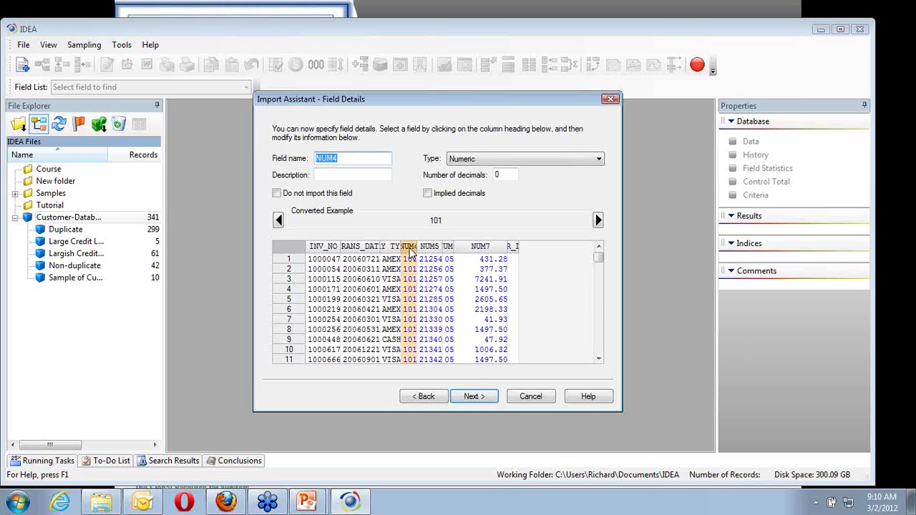
{"action": "type", "text": "SALESMAN"}
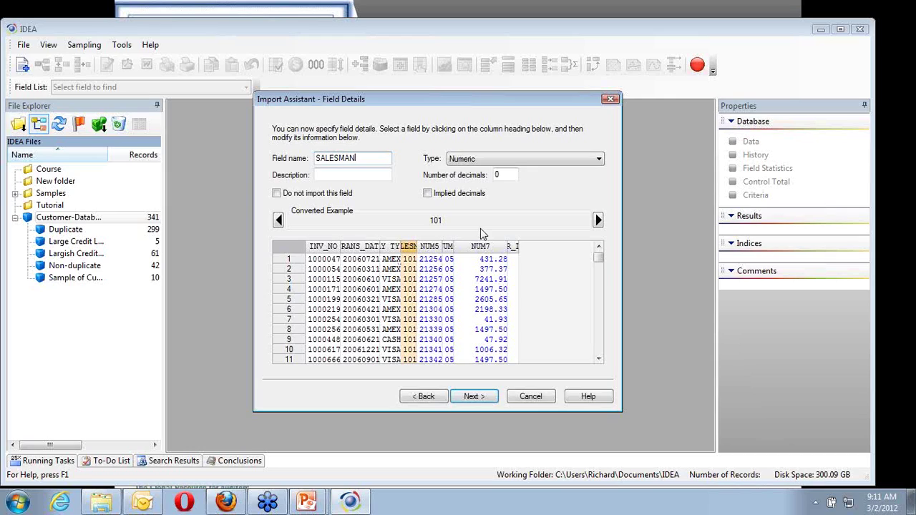
{"action": "left_click", "coordinate": [430, 247]}
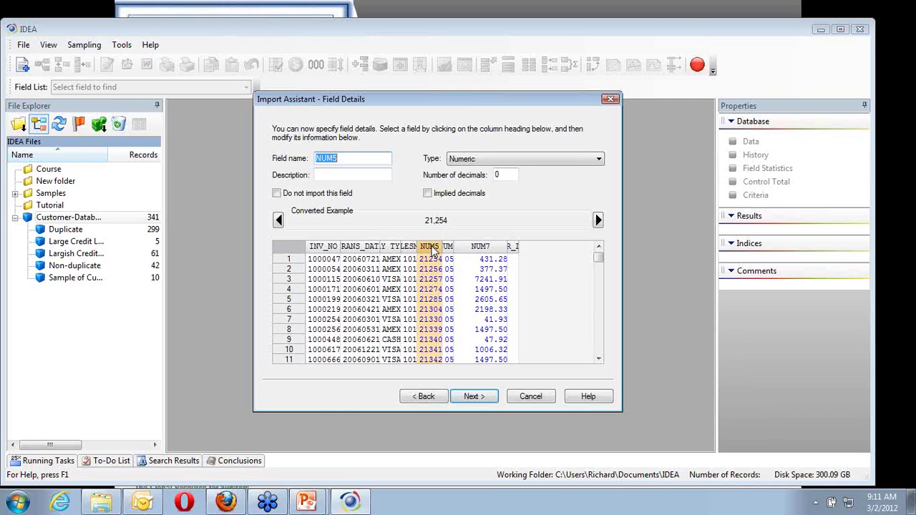
{"action": "type", "text": "CUST NO"}
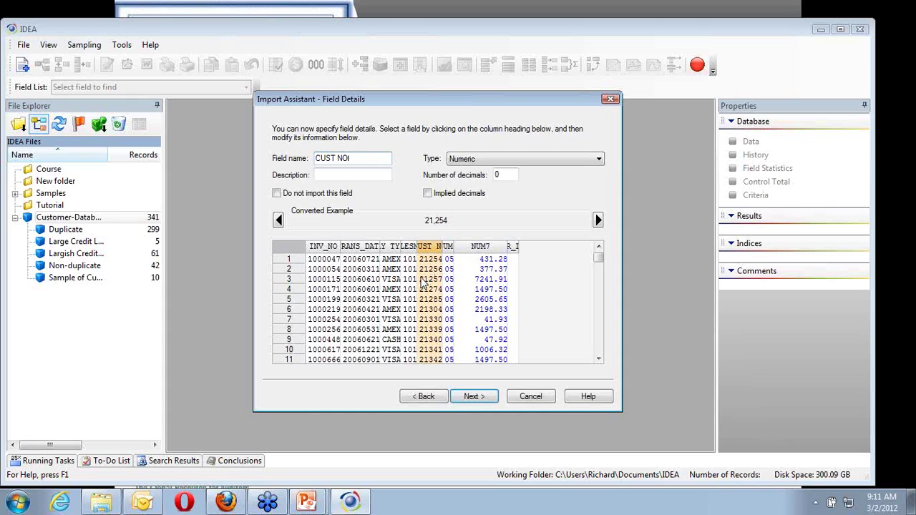
- Name the sixth field PROD_CODE and change its type to Character
{"action": "left_click", "coordinate": [448, 255]}
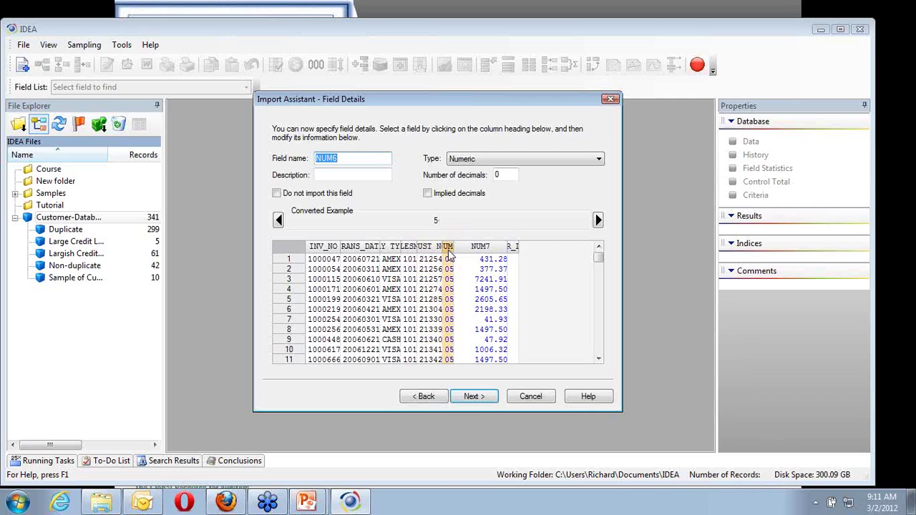
{"action": "type", "text": "PROD_CODE"}
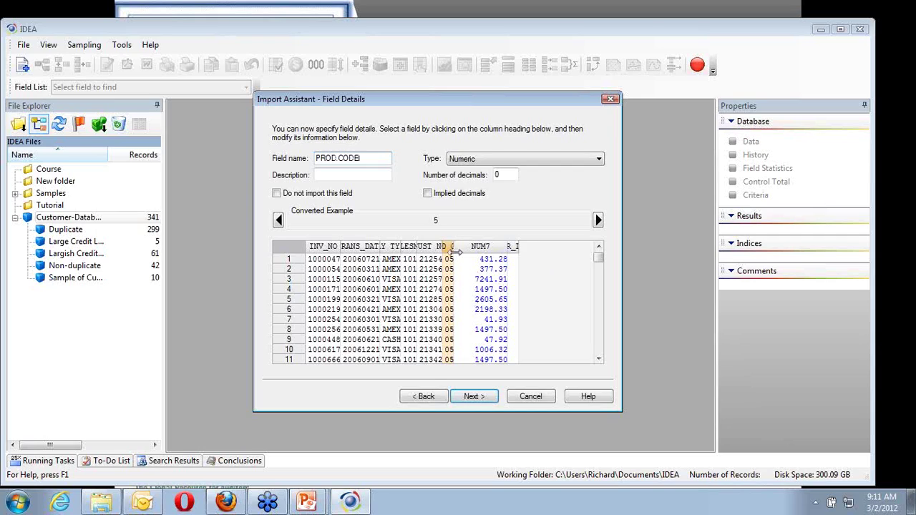
{"action": "left_click", "coordinate": [599, 159]}
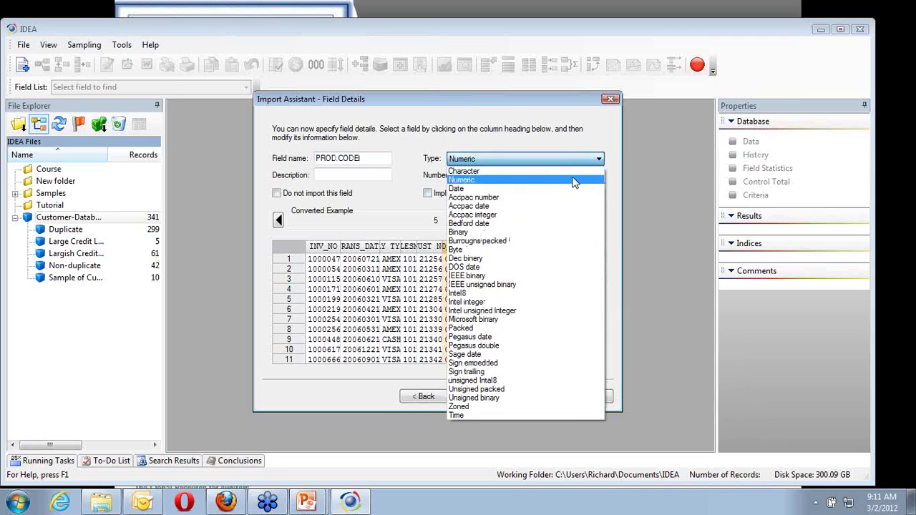
{"action": "left_click", "coordinate": [574, 172]}
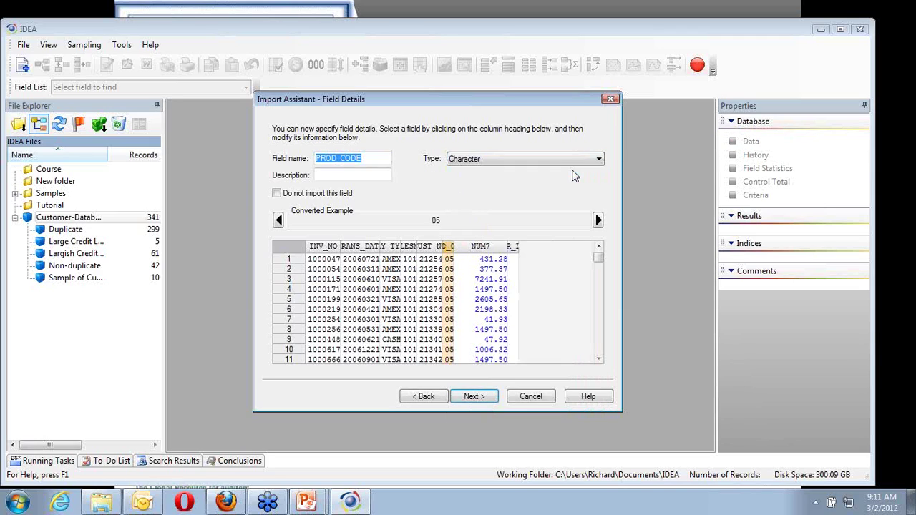
- Name the seventh field AMOUNT and set its number of decimals to 2
{"action": "left_click", "coordinate": [484, 247]}
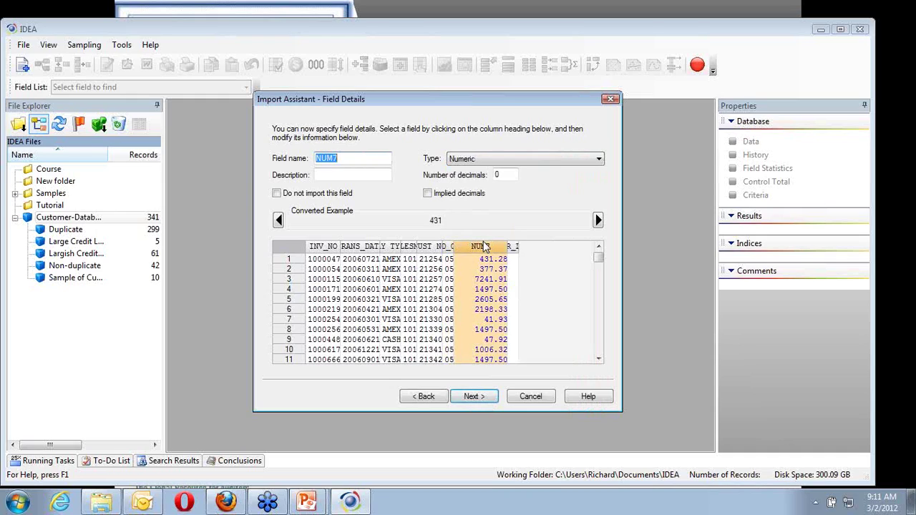
{"action": "type", "text": "AMOUNT"}
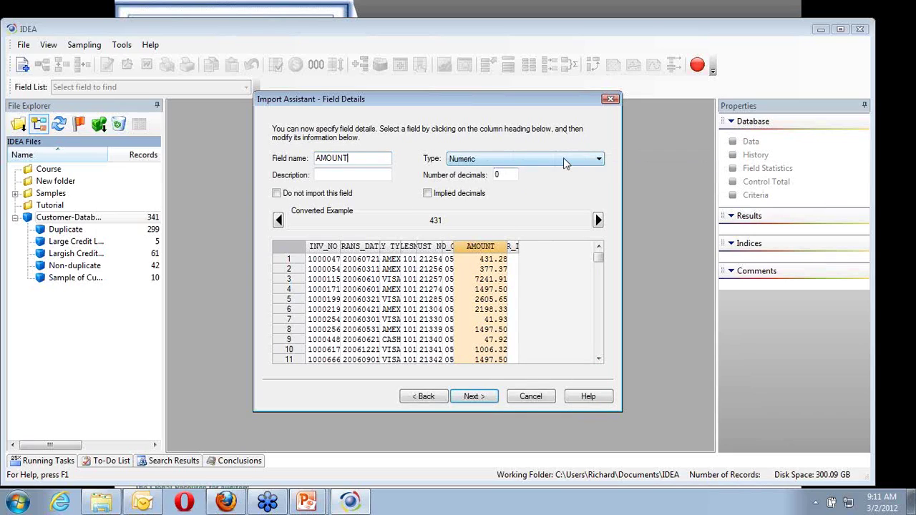
{"action": "left_click", "coordinate": [505, 174]}
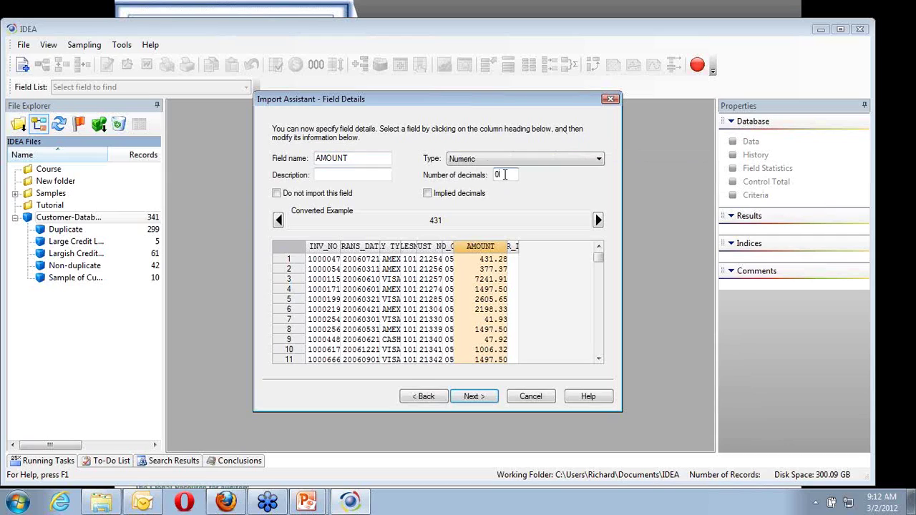
{"action": "key", "text": "BackSpace"}
{"action": "type", "text": "2"}
{"action": "key", "text": "BackSpace"}
{"action": "type", "text": "0"}
{"action": "key", "text": "BackSpace"}
{"action": "type", "text": "2"}
- Finish importing the database as sales without extra fields or import criteria, replacing the existing sales.RDF record definition
{"action": "left_click", "coordinate": [477, 401]}
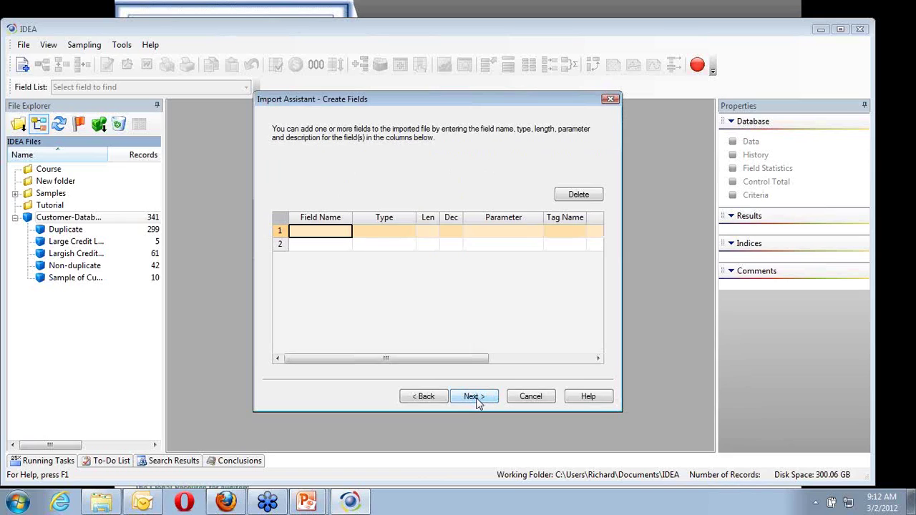
{"action": "left_click", "coordinate": [475, 400]}
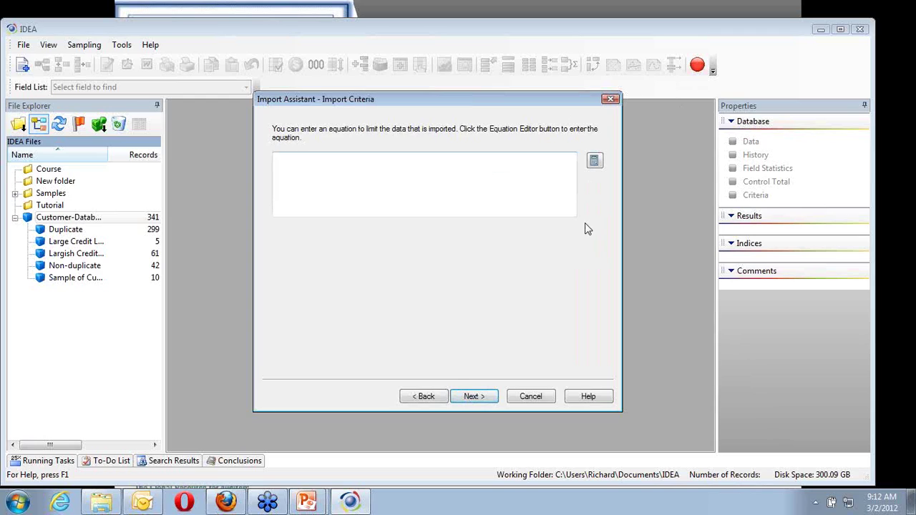
{"action": "left_click", "coordinate": [474, 399]}
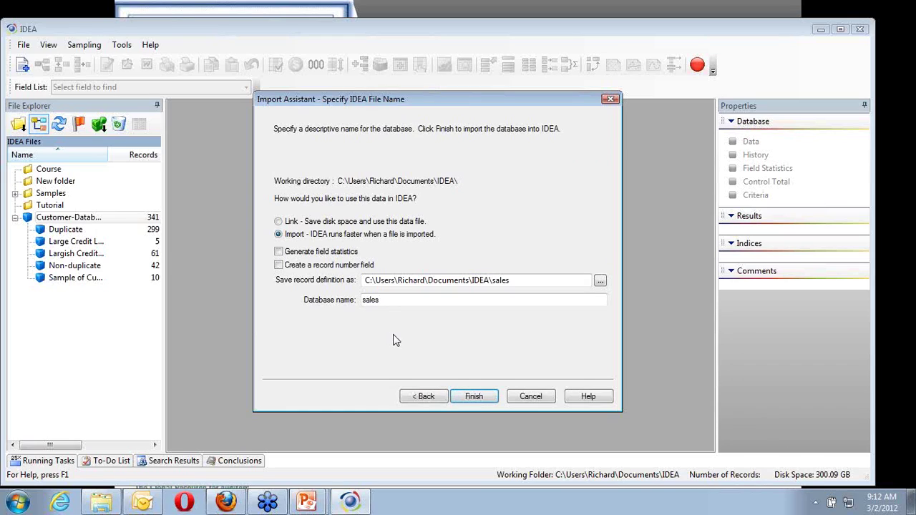
{"action": "left_click", "coordinate": [486, 402]}
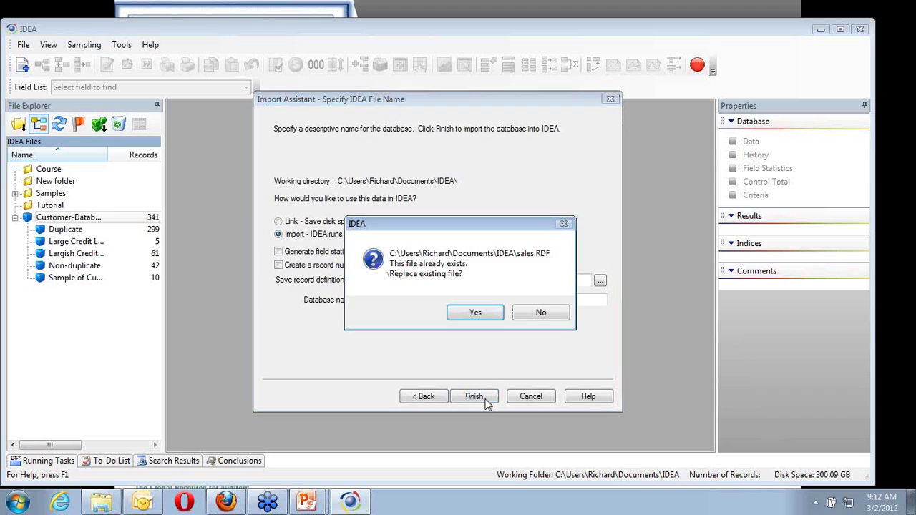
{"action": "left_click", "coordinate": [475, 314]}
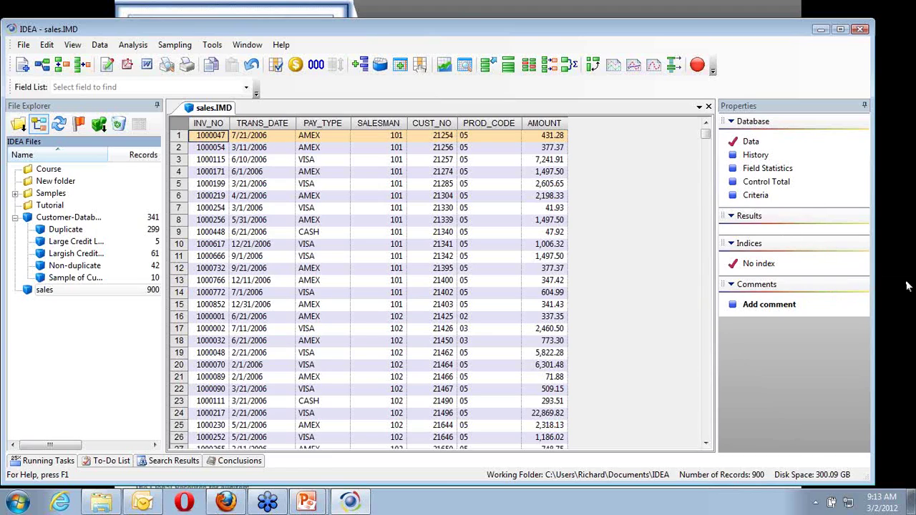
- Review the sales database's field definitions without changing them, and examine the File Import details in its history
{"action": "key", "text": "alt+Tab"}
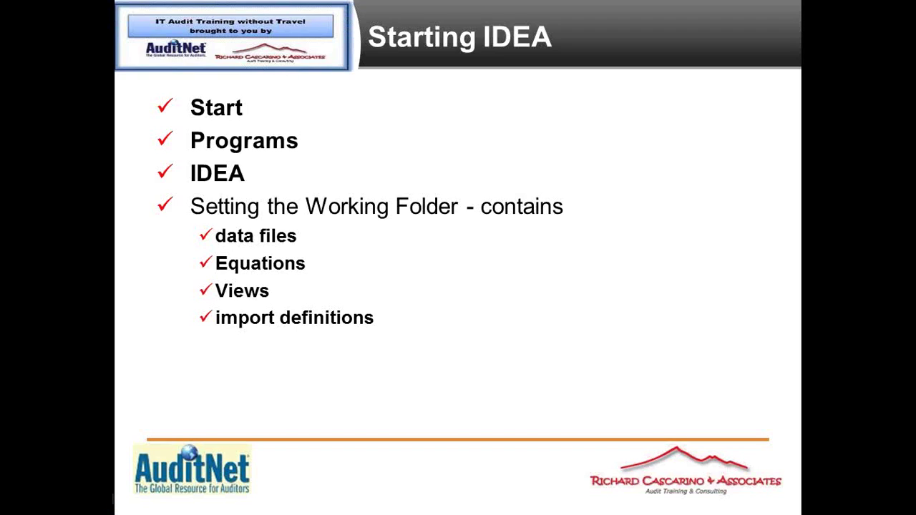
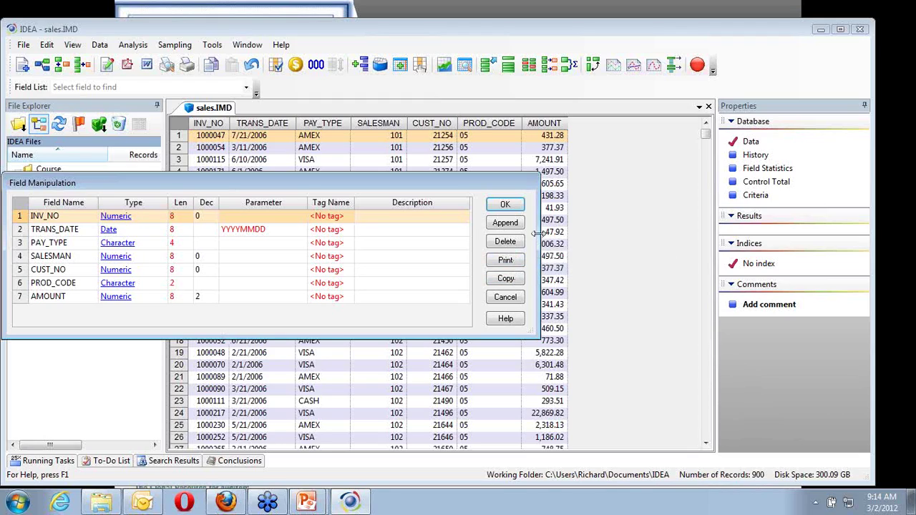
{"action": "left_click", "coordinate": [505, 302]}
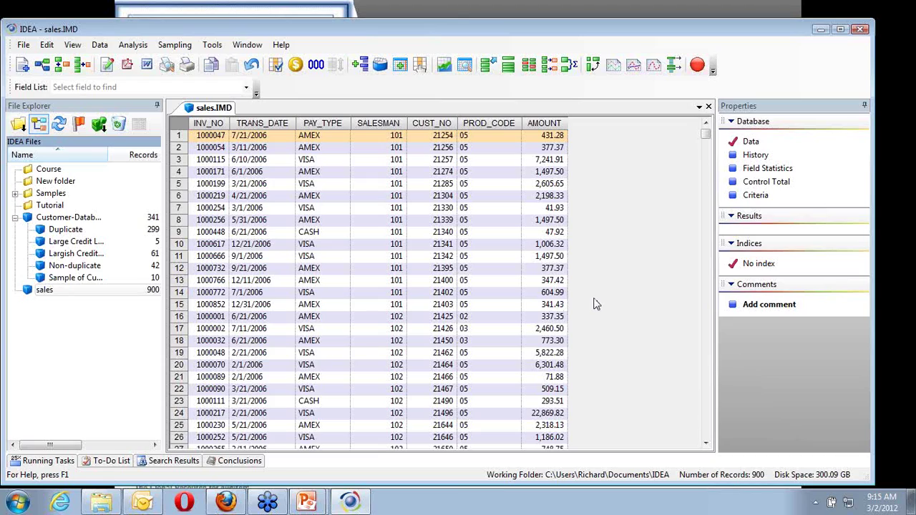
{"action": "left_click", "coordinate": [753, 156]}
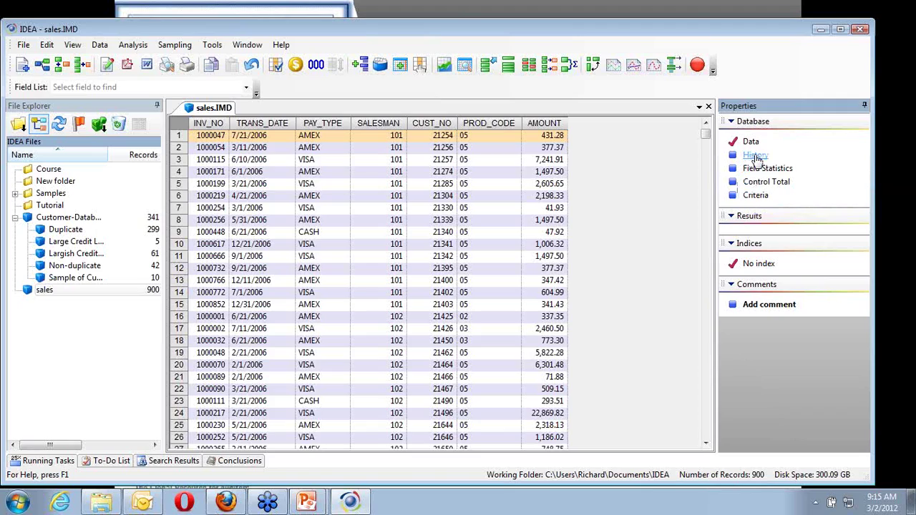
{"action": "left_click", "coordinate": [189, 172]}
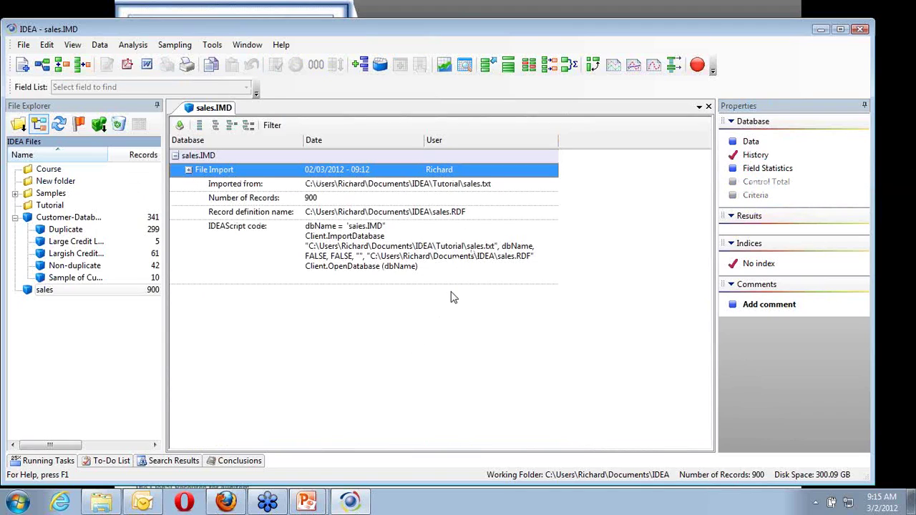
- Create statistics for all fields of the sales database and show the numeric statistics for the AMOUNT field only
{"action": "left_click", "coordinate": [738, 174]}
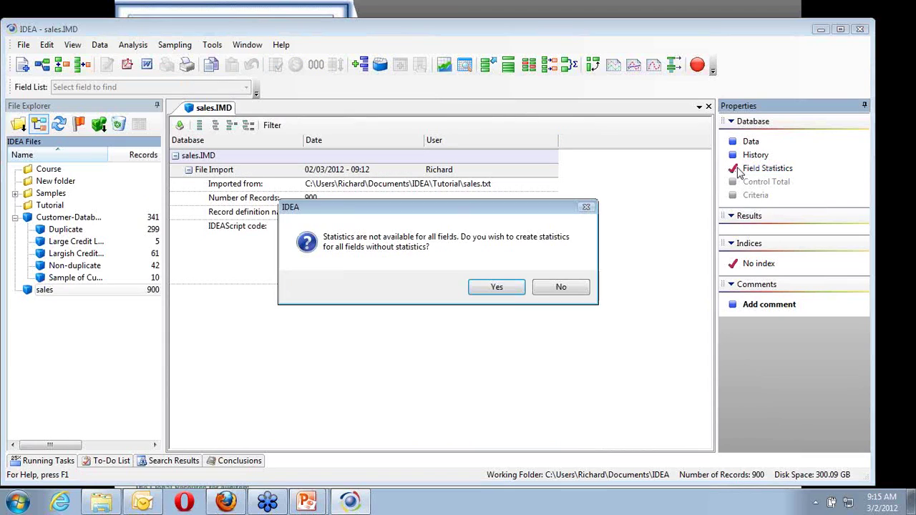
{"action": "left_click", "coordinate": [517, 289]}
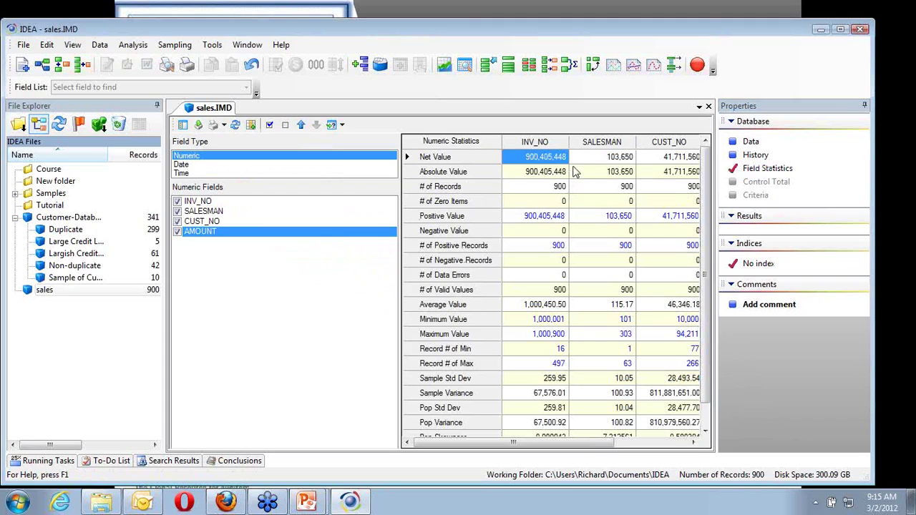
{"action": "left_click", "coordinate": [178, 215]}
{"action": "left_click", "coordinate": [177, 213]}
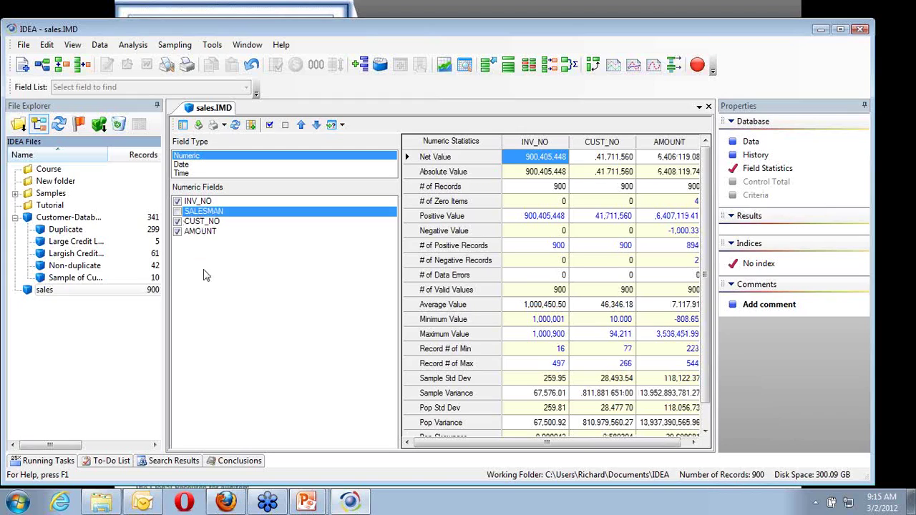
{"action": "left_click", "coordinate": [177, 221]}
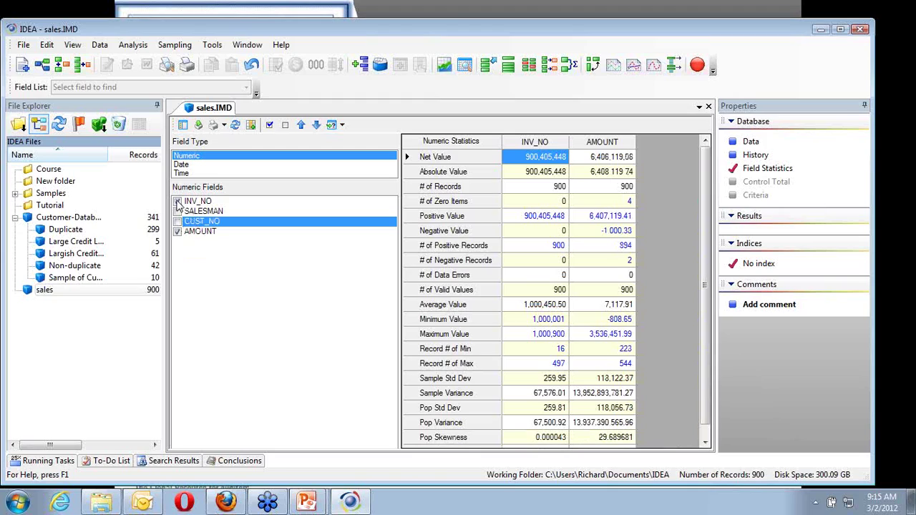
{"action": "left_click", "coordinate": [177, 202]}
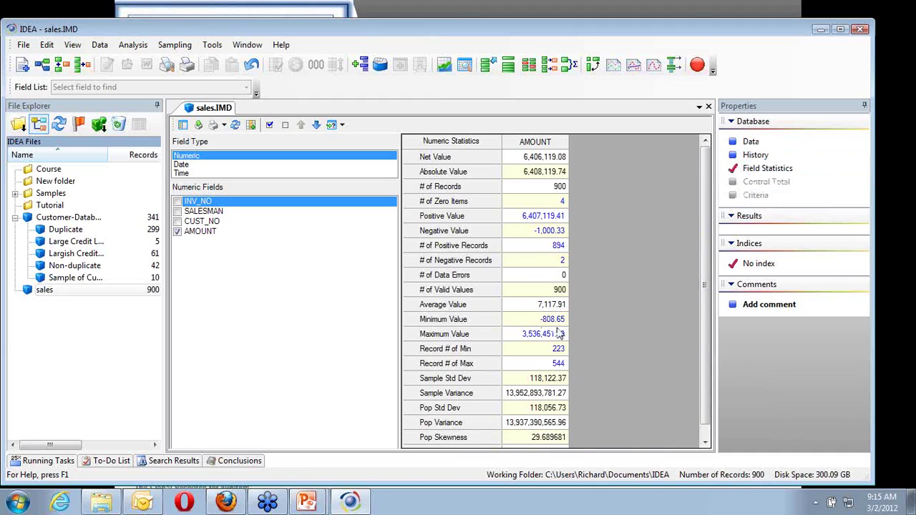
- Examine the record behind the minimum AMOUNT value, and return to the sales data view
{"action": "double_click", "coordinate": [553, 320]}
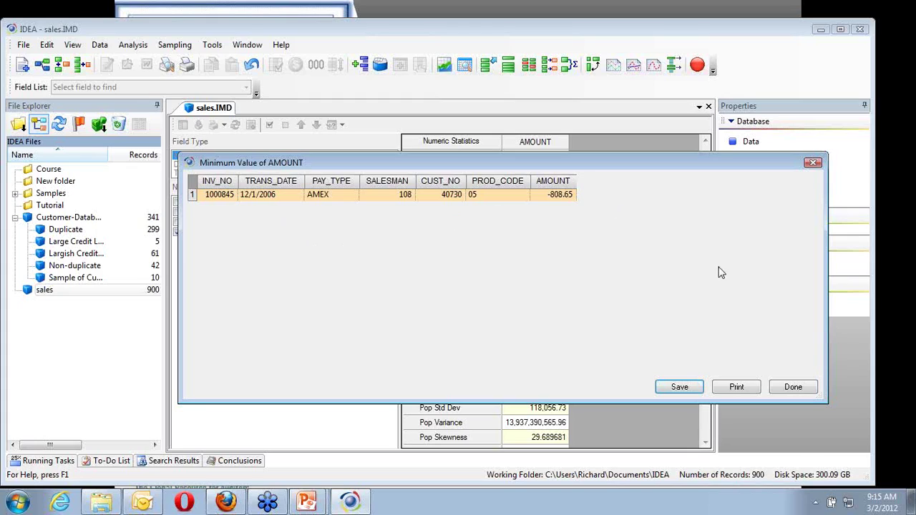
{"action": "left_click", "coordinate": [793, 387]}
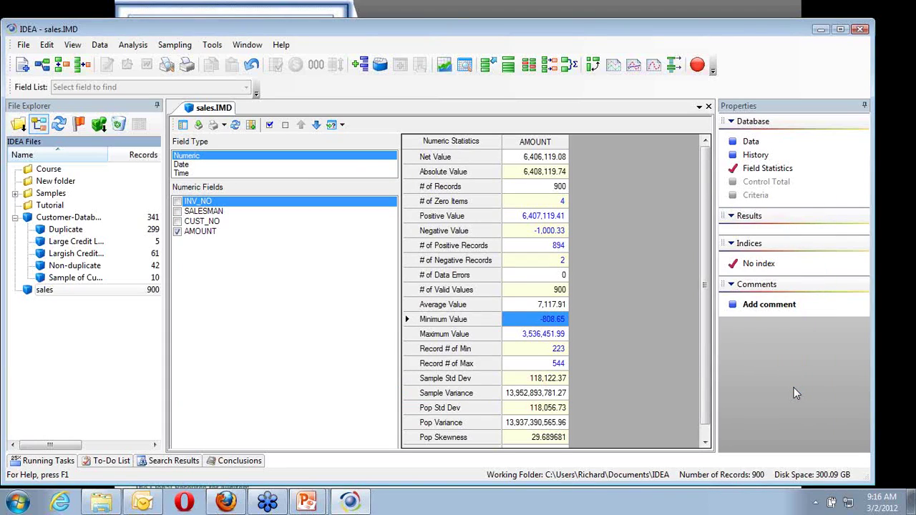
{"action": "left_click", "coordinate": [752, 143]}
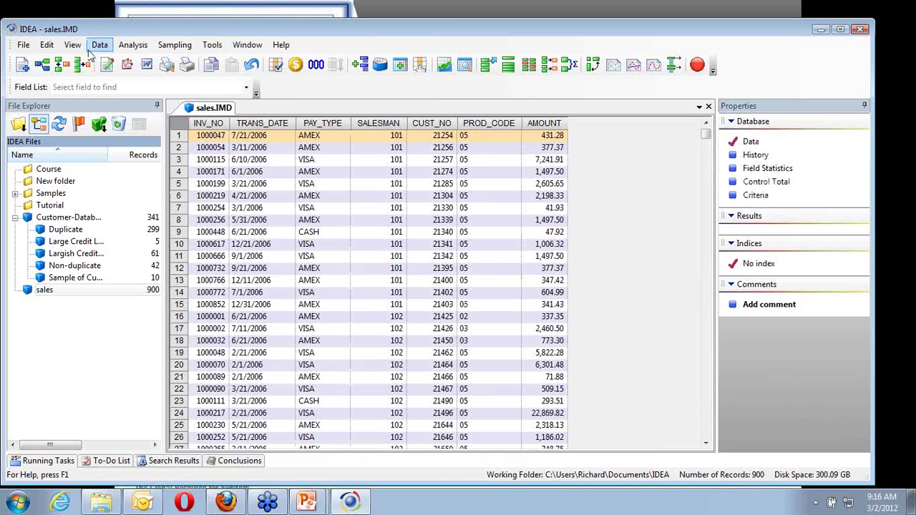
- Set up a Summarization of the sales database by CUST_NO, totalling the AMOUNT field
{"action": "left_click", "coordinate": [100, 45]}
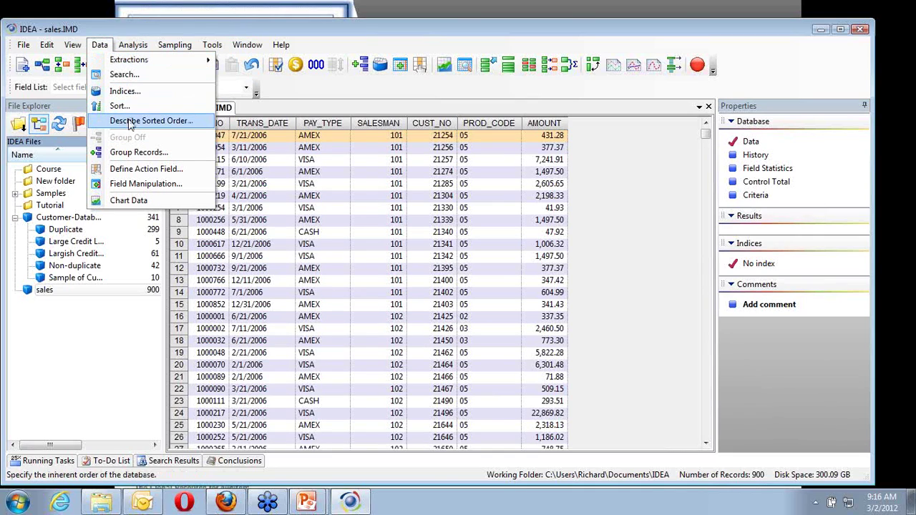
{"action": "left_click", "coordinate": [139, 49]}
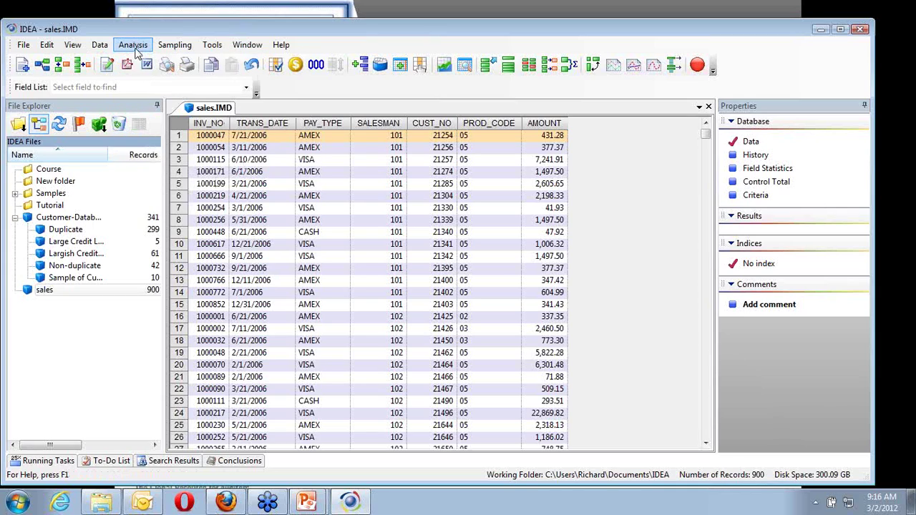
{"action": "left_click", "coordinate": [138, 49]}
{"action": "left_click", "coordinate": [145, 65]}
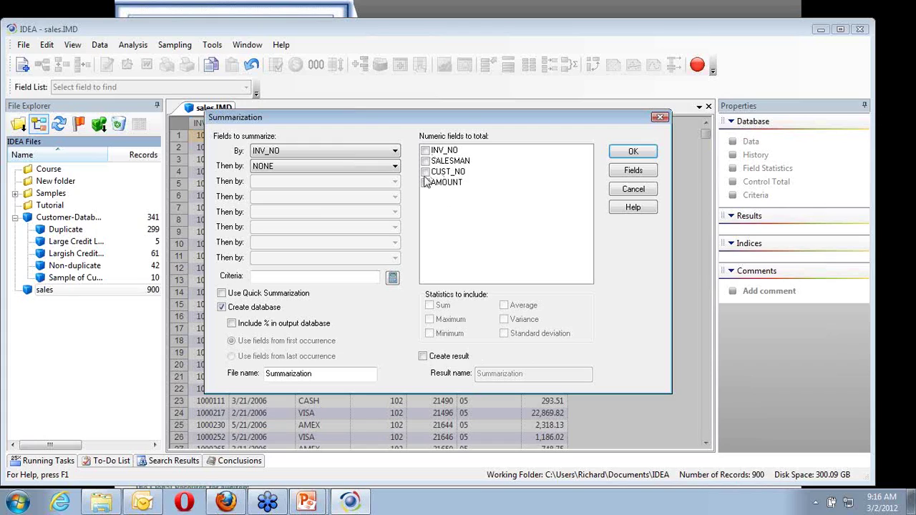
{"action": "left_click", "coordinate": [395, 153]}
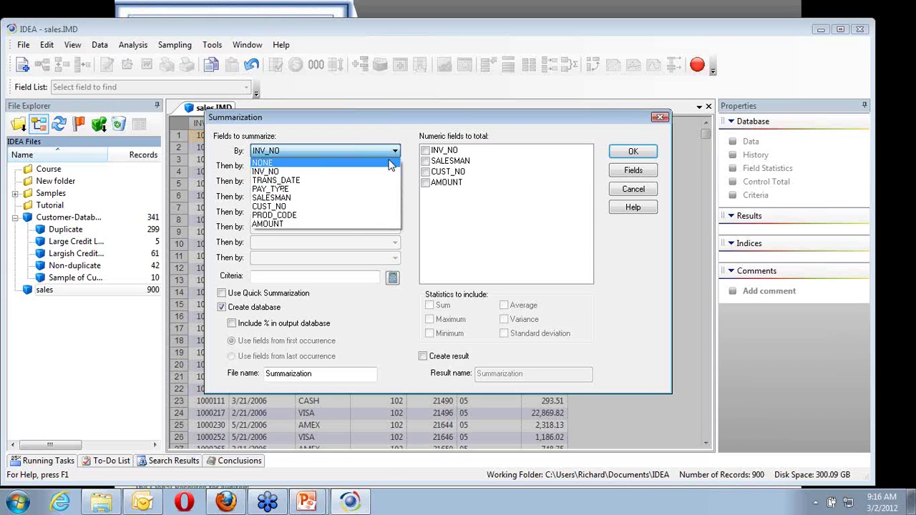
{"action": "left_click", "coordinate": [363, 207]}
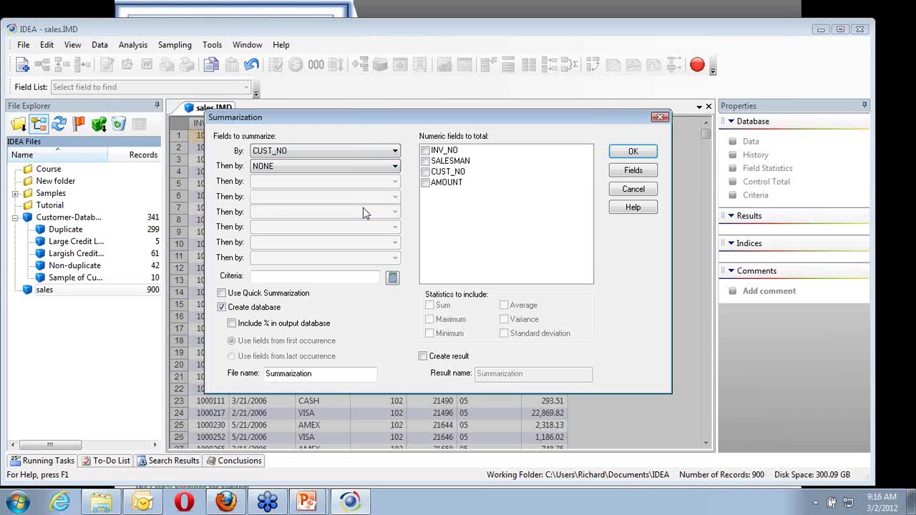
{"action": "left_click", "coordinate": [426, 182]}
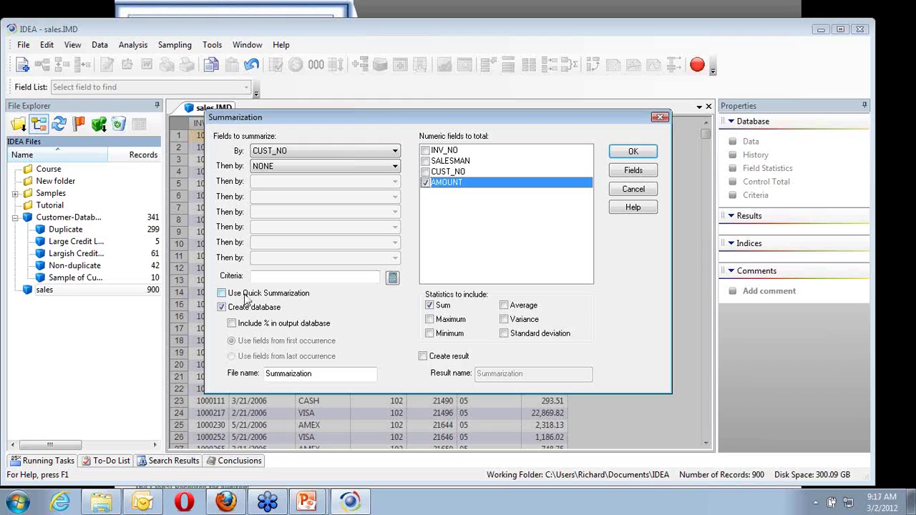
- Use Quick Summarization and create the output database with the file name Summarized Transactions
{"action": "left_click", "coordinate": [224, 294]}
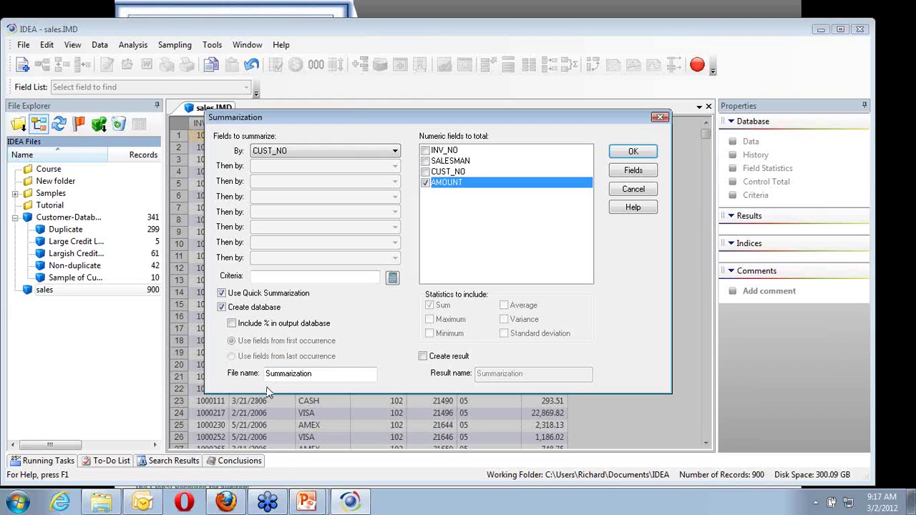
{"action": "left_click", "coordinate": [327, 373]}
{"action": "type", "text": "ed Transac"}
{"action": "left_click", "coordinate": [633, 153]}
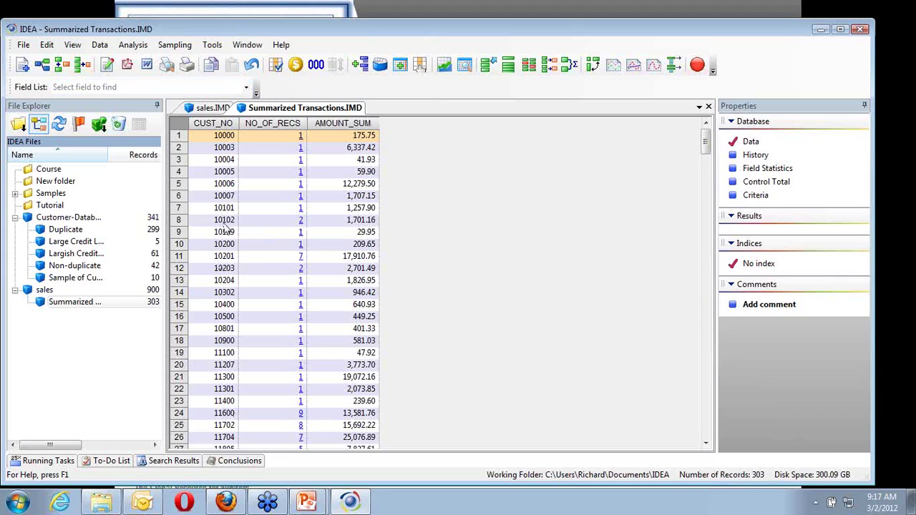
- Preview the transactions behind the record count in row 8 of the summary, without saving them
{"action": "left_click", "coordinate": [300, 224]}
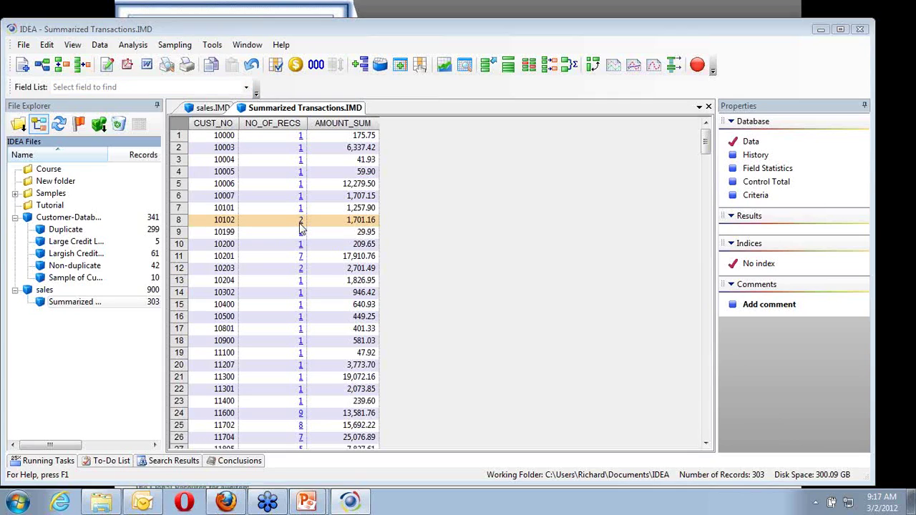
{"action": "left_click", "coordinate": [300, 225]}
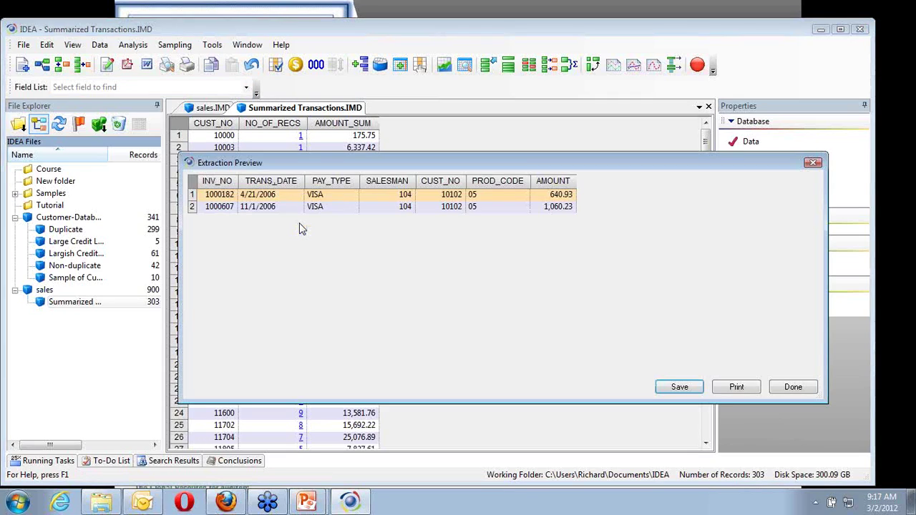
{"action": "left_click", "coordinate": [788, 387]}
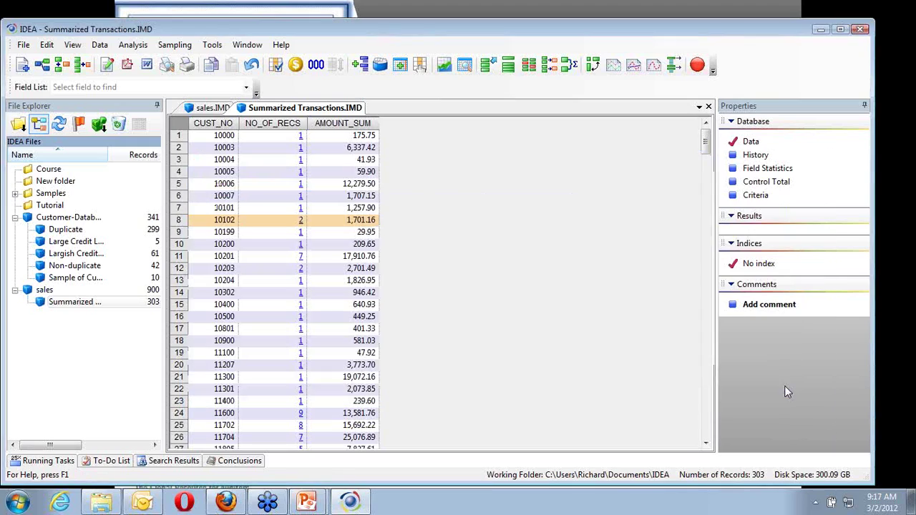
- Sort the summary by NO_OF_RECS in descending order and inspect the largest-amount transaction among the records behind row 3
{"action": "double_click", "coordinate": [284, 122]}
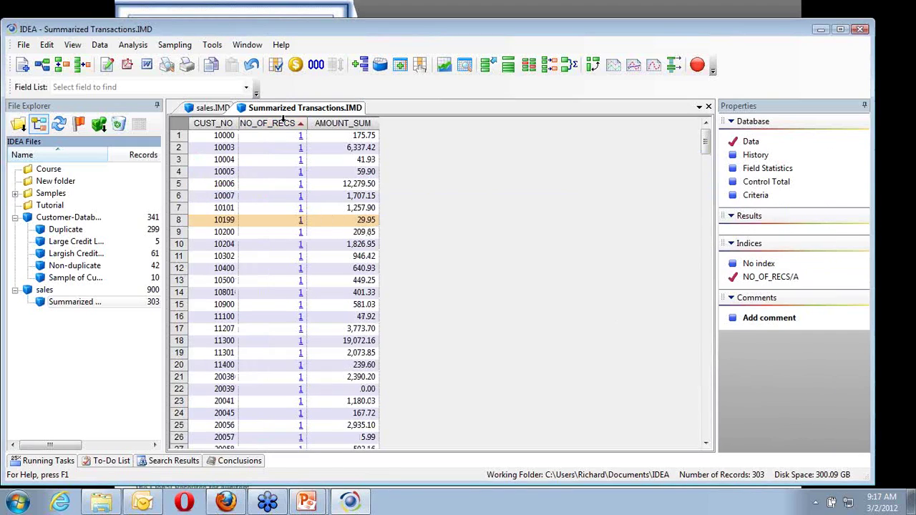
{"action": "double_click", "coordinate": [284, 121]}
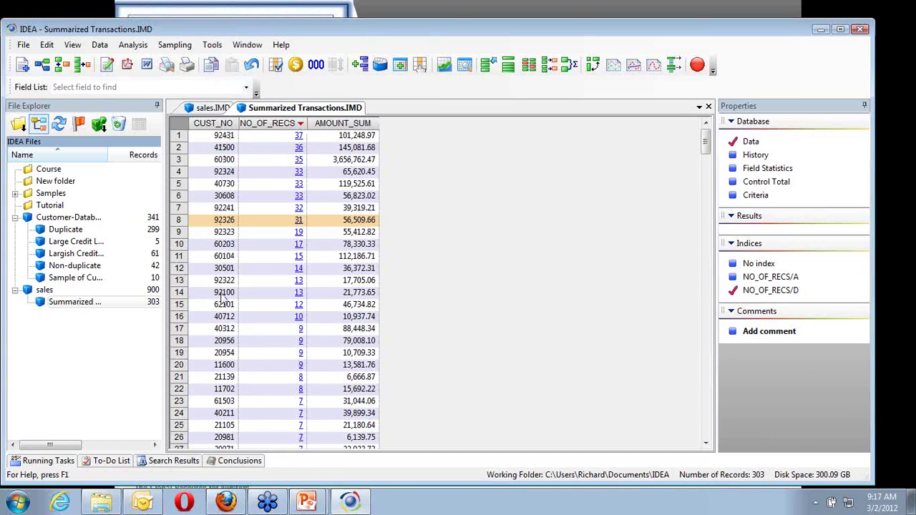
{"action": "left_click", "coordinate": [299, 162]}
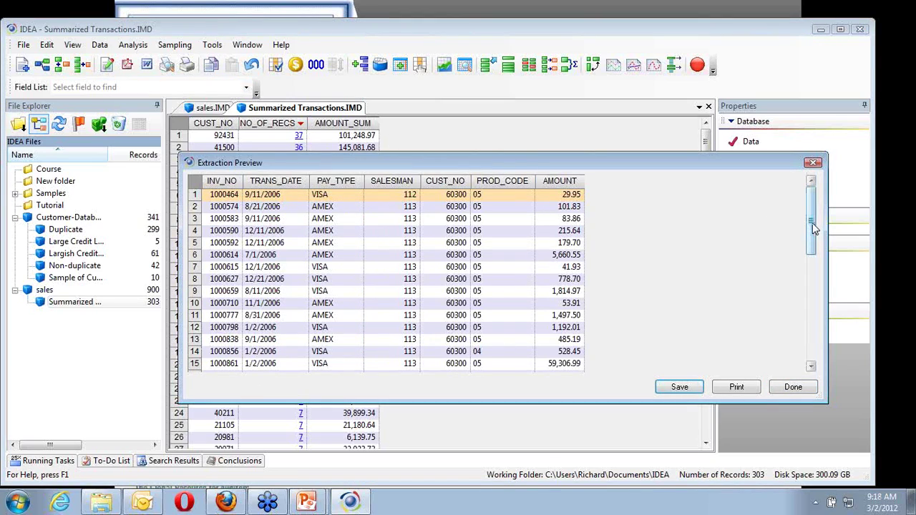
{"action": "left_click_drag", "start_coordinate": [811, 228], "coordinate": [812, 309]}
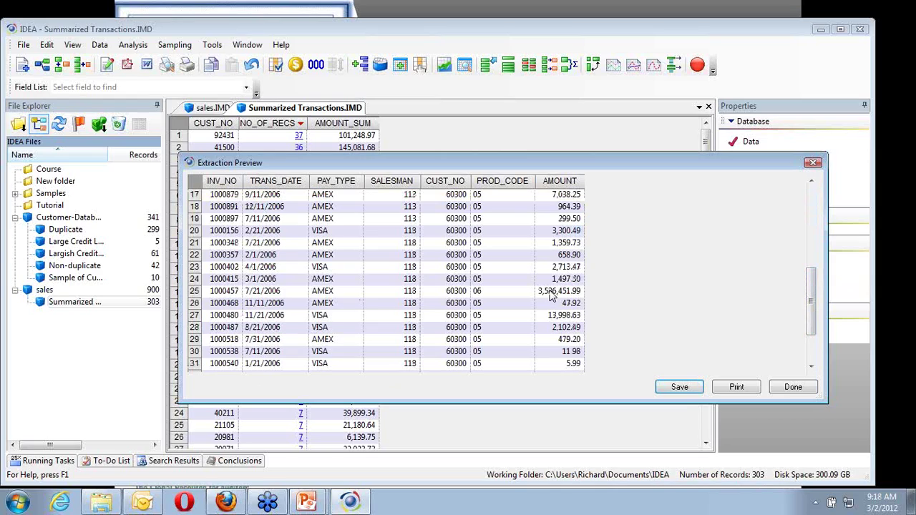
{"action": "left_click", "coordinate": [226, 293]}
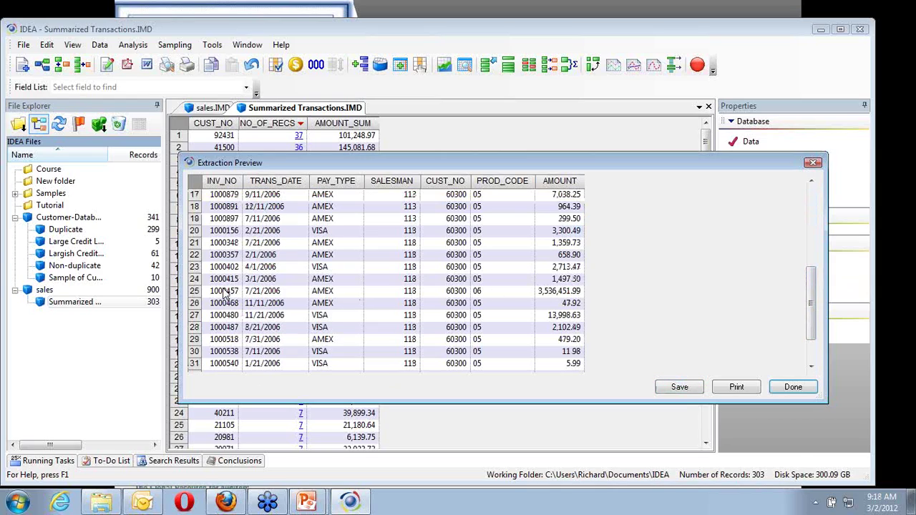
{"action": "left_click", "coordinate": [226, 293]}
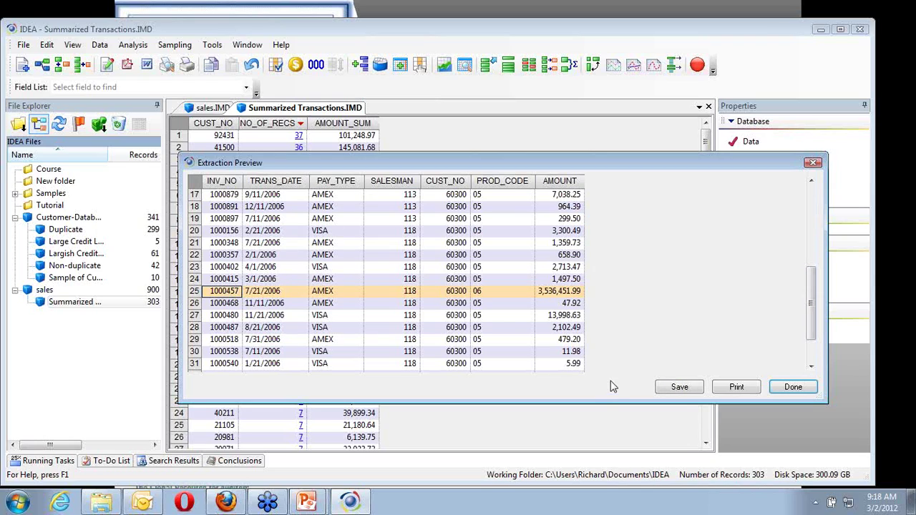
{"action": "left_click", "coordinate": [790, 387]}
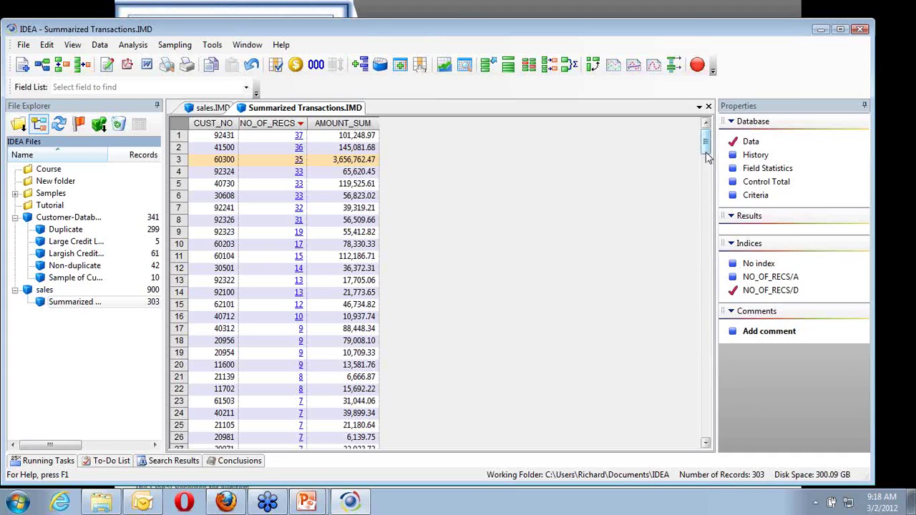
- Sort the summary by AMOUNT_SUM in ascending order and preview the transaction behind the first row
{"action": "left_click", "coordinate": [772, 279]}
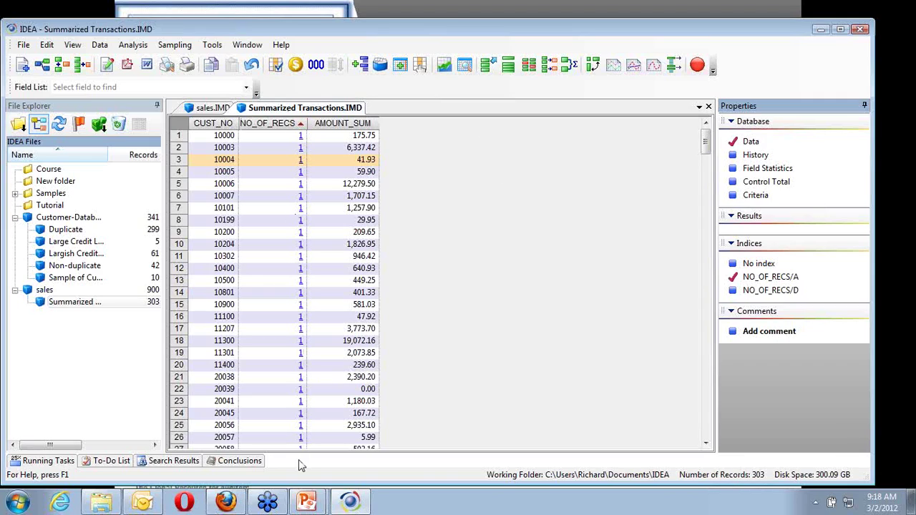
{"action": "left_click", "coordinate": [353, 123]}
{"action": "left_click", "coordinate": [353, 123]}
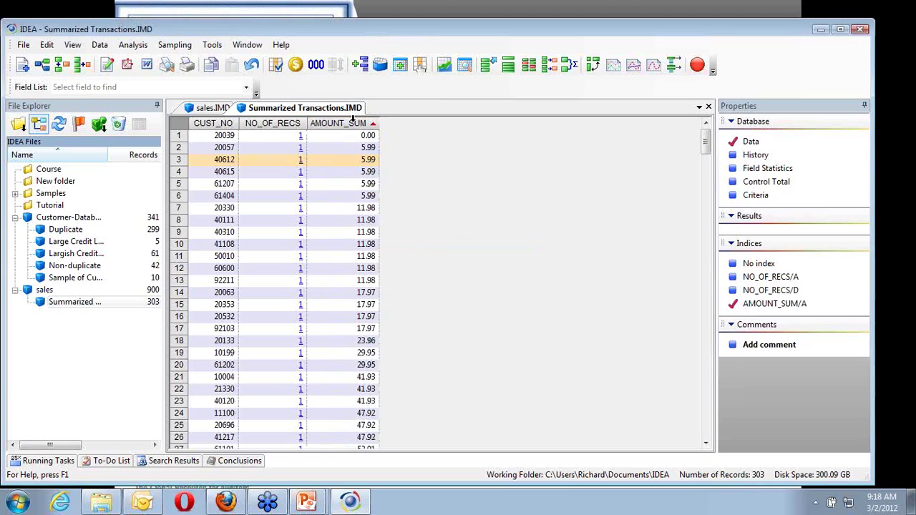
{"action": "left_click", "coordinate": [372, 140]}
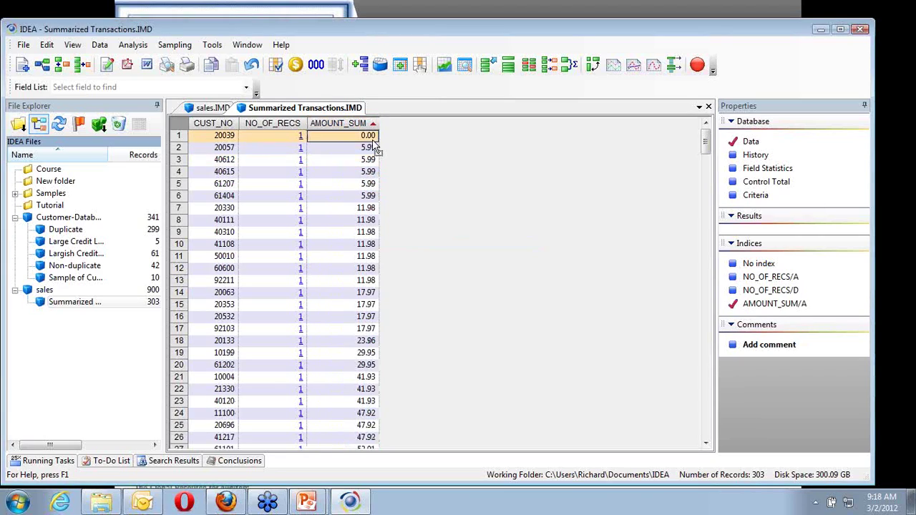
{"action": "left_click", "coordinate": [299, 135]}
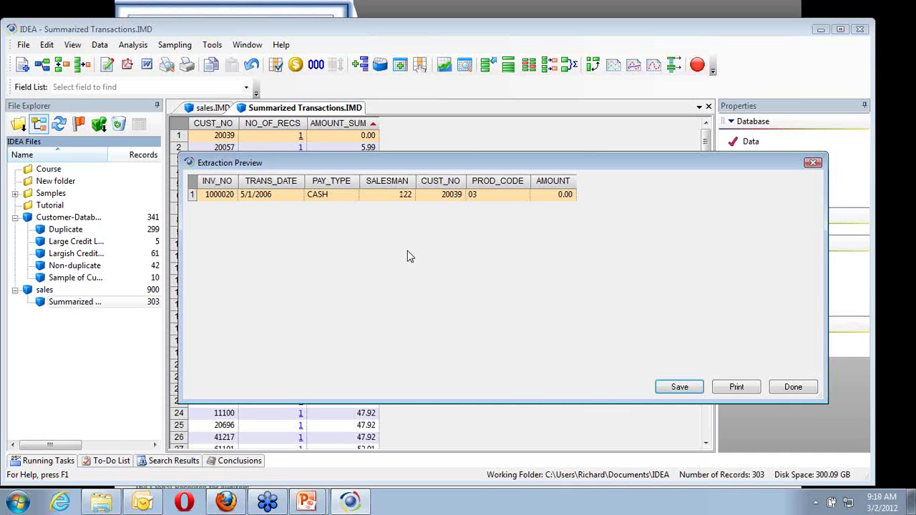
{"action": "left_click", "coordinate": [803, 389]}
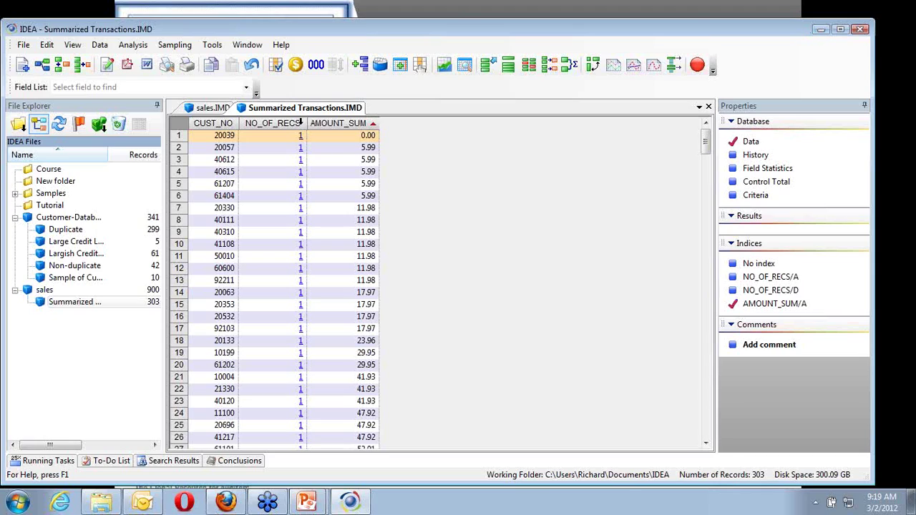
- Delete the databases under Customer-Database, from Duplicate to Sample of Customers, along with sales and Summarized Transactions
{"action": "left_click", "coordinate": [81, 235]}
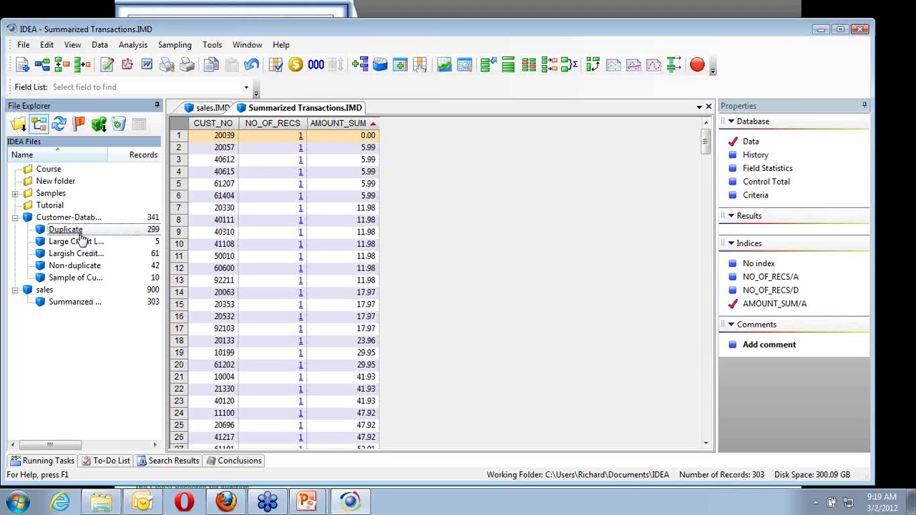
{"action": "left_click", "coordinate": [62, 305], "text": "shift"}
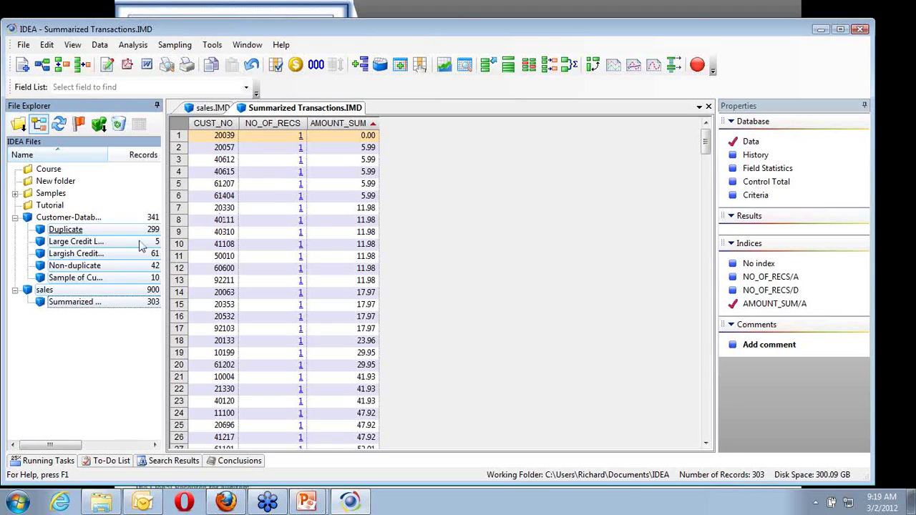
{"action": "right_click", "coordinate": [78, 254]}
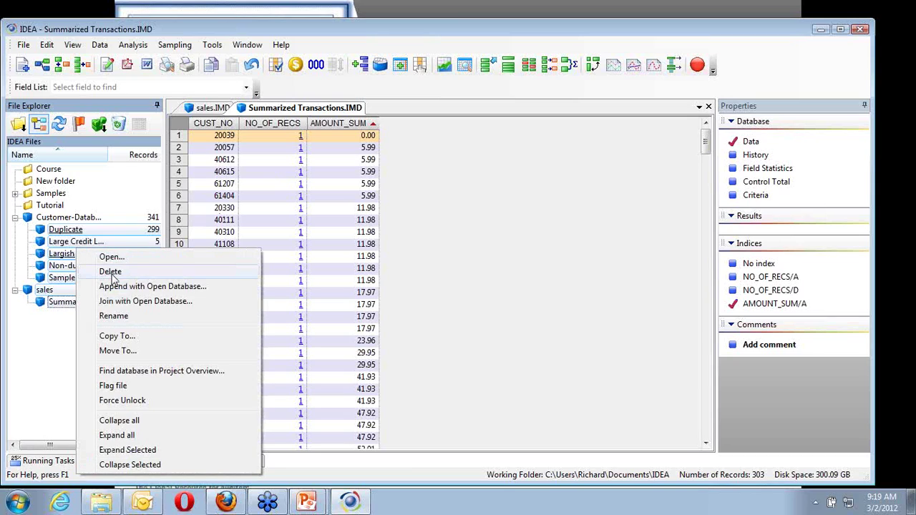
{"action": "left_click", "coordinate": [109, 273]}
{"action": "left_click", "coordinate": [477, 288]}
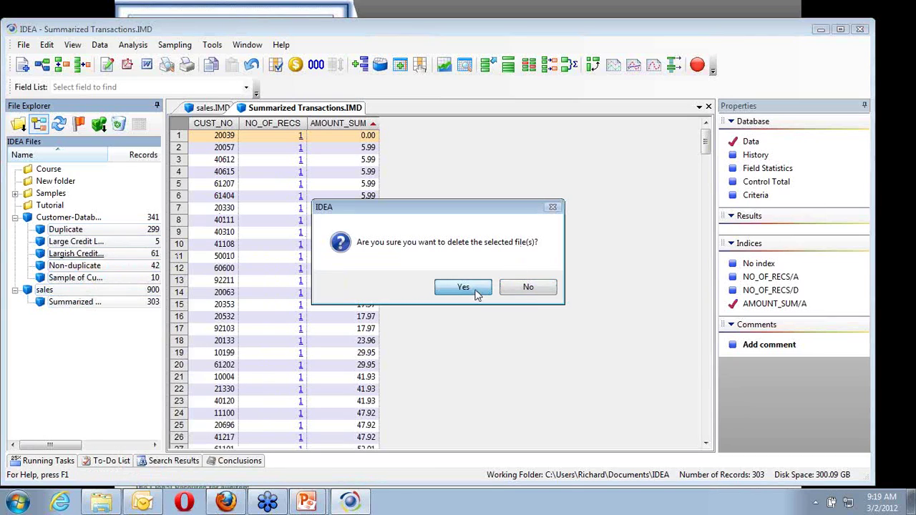
{"action": "left_click", "coordinate": [497, 288]}
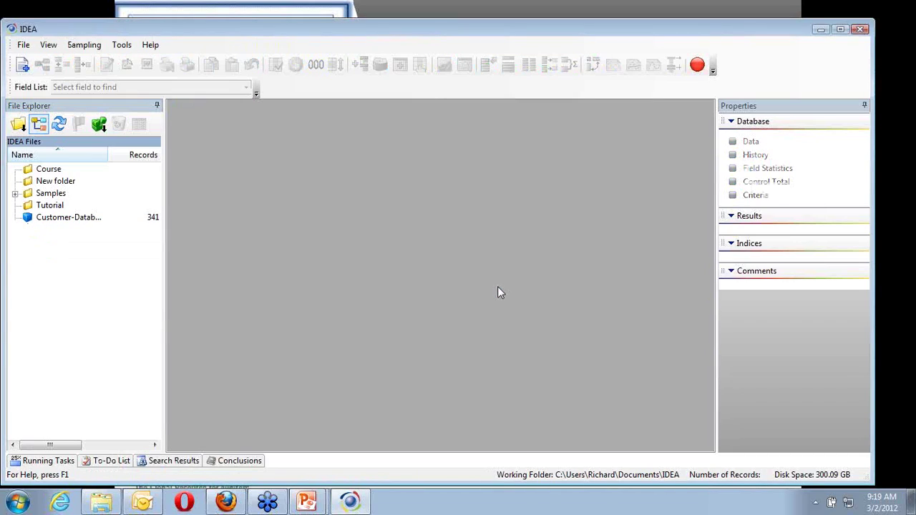
- Switch to the PowerPoint slide show and advance from Defining Files to the Summarizing Data slide
{"action": "left_click", "coordinate": [886, 6]}
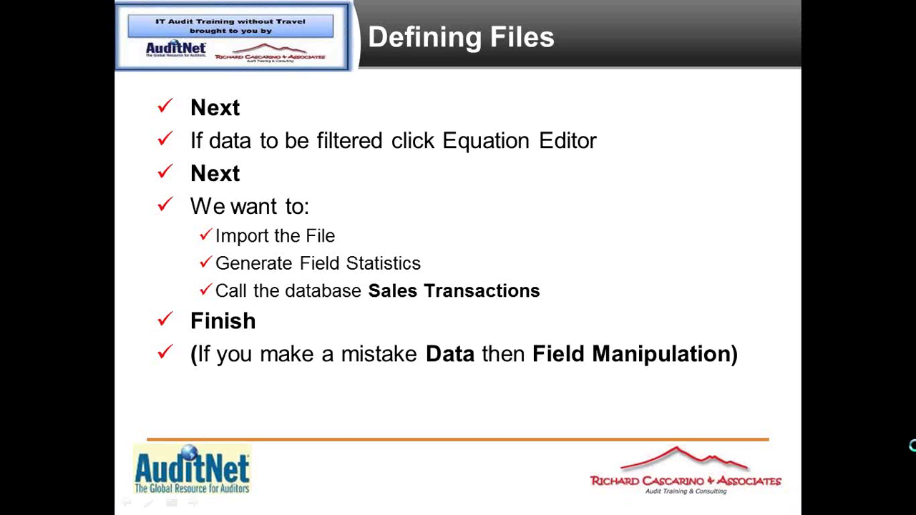
{"action": "key", "text": "Right"}
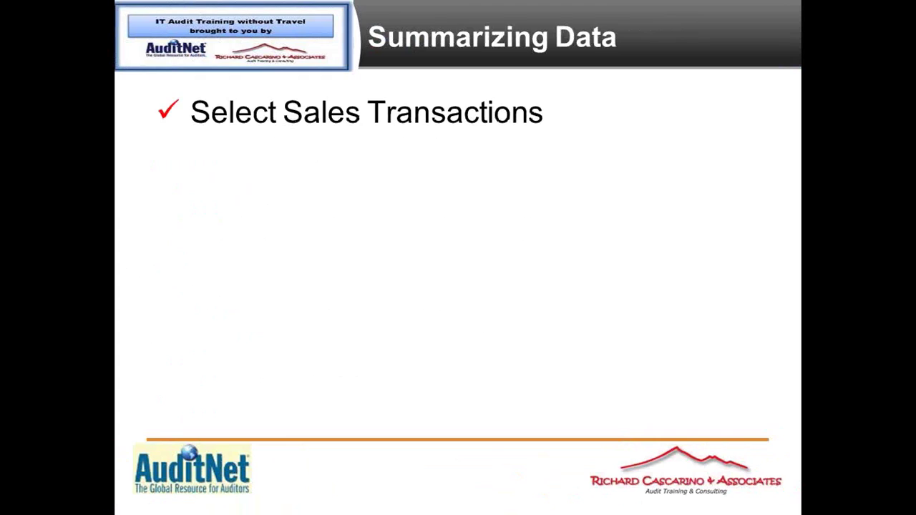